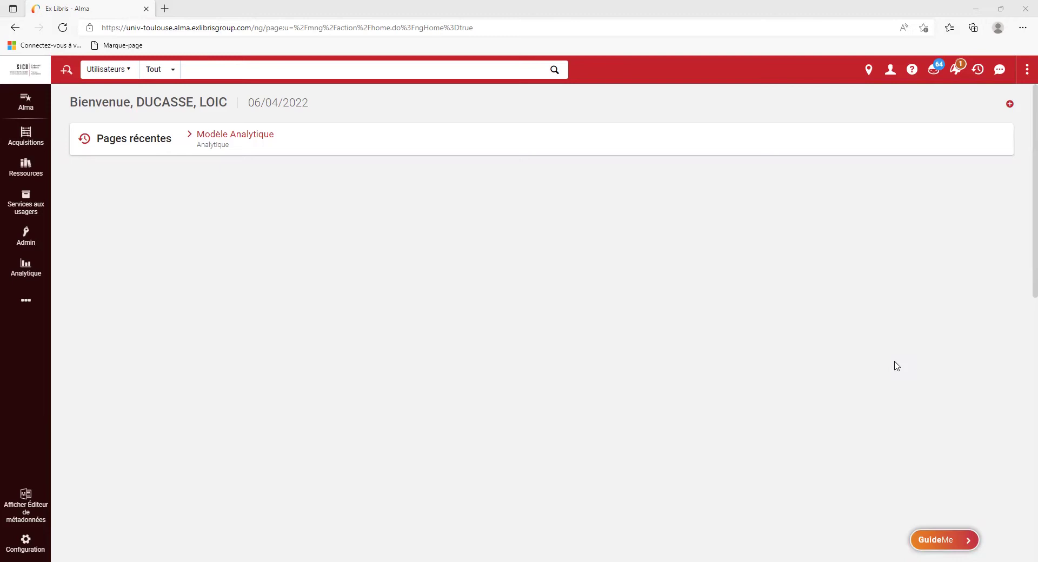
Open the Modèle Analytique environment from Alma and go to its Catalogue.
{"action": "left_click", "coordinate": [33, 267]}
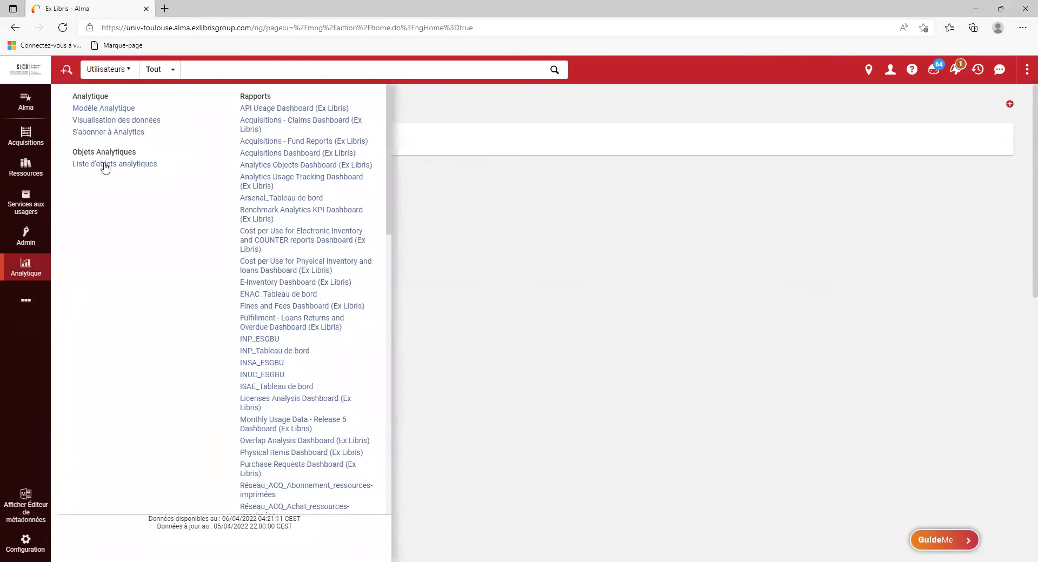
{"action": "left_click", "coordinate": [102, 111]}
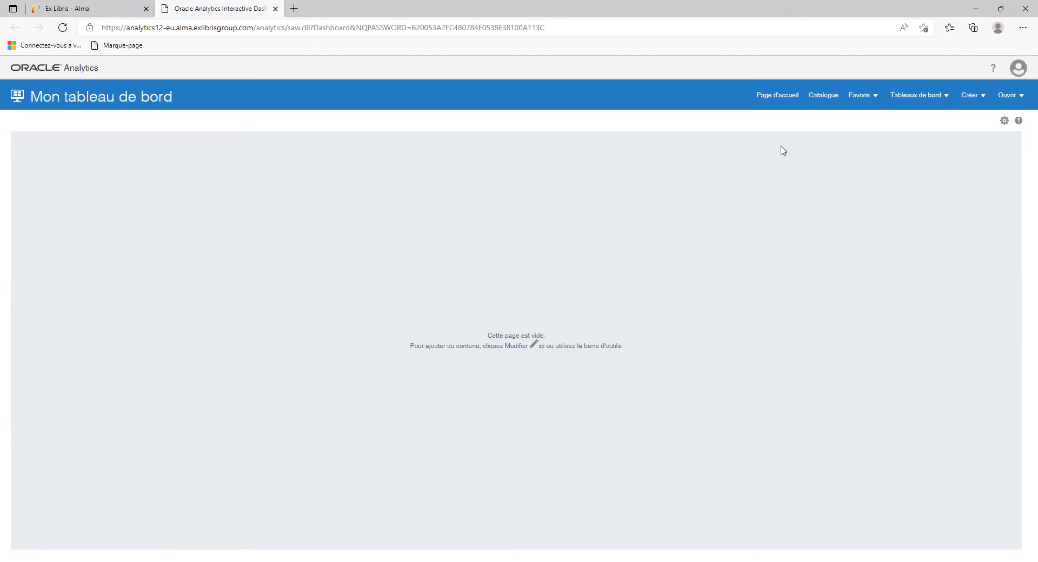
{"action": "left_click", "coordinate": [827, 97]}
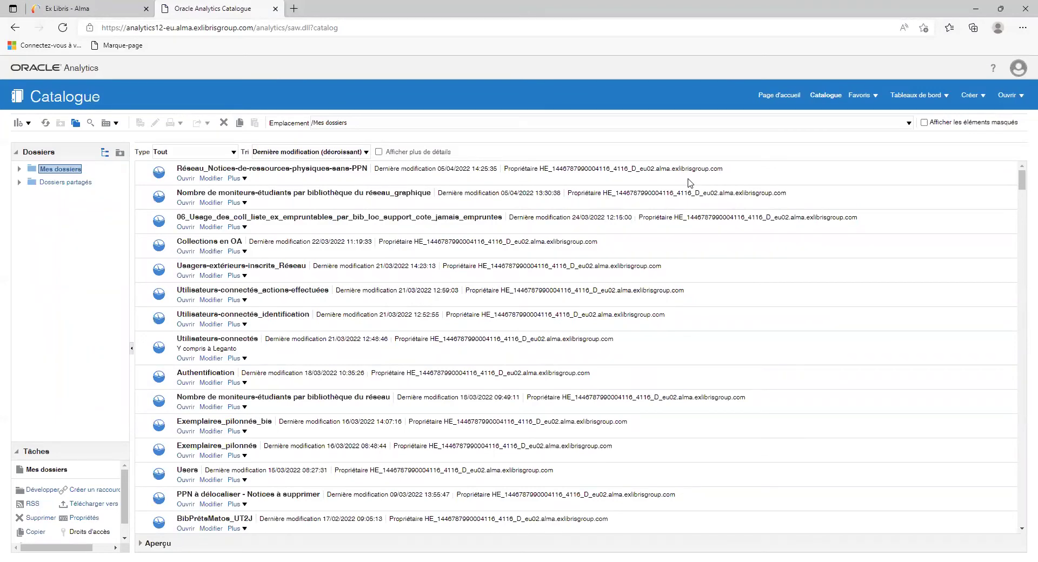
Examine the Analytics home page and the entries offered under Favoris, Tableaux de bord and Créer.
{"action": "left_click", "coordinate": [790, 96]}
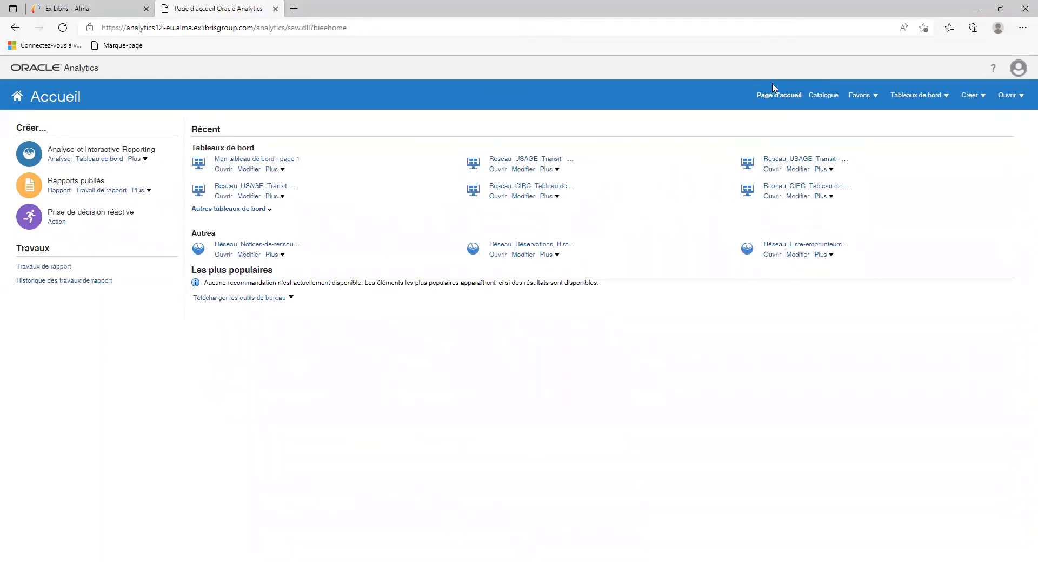
{"action": "left_click", "coordinate": [859, 98]}
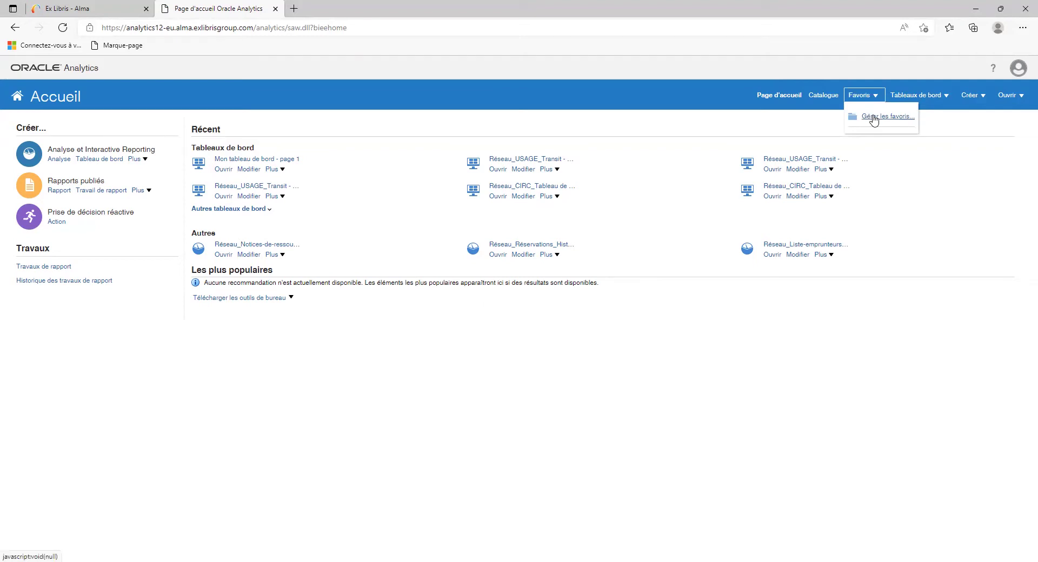
{"action": "left_click", "coordinate": [917, 95]}
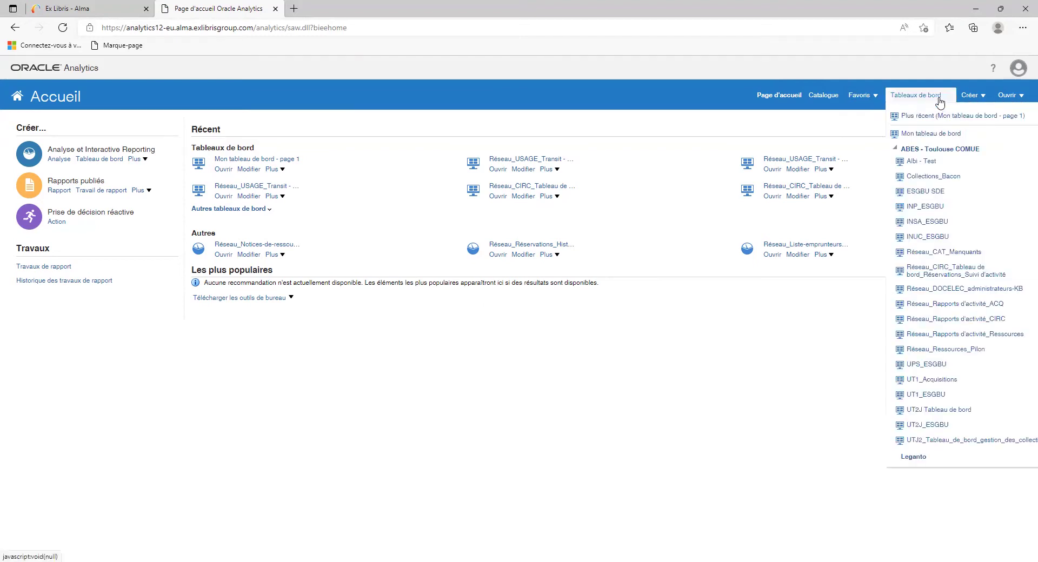
{"action": "left_click", "coordinate": [963, 97]}
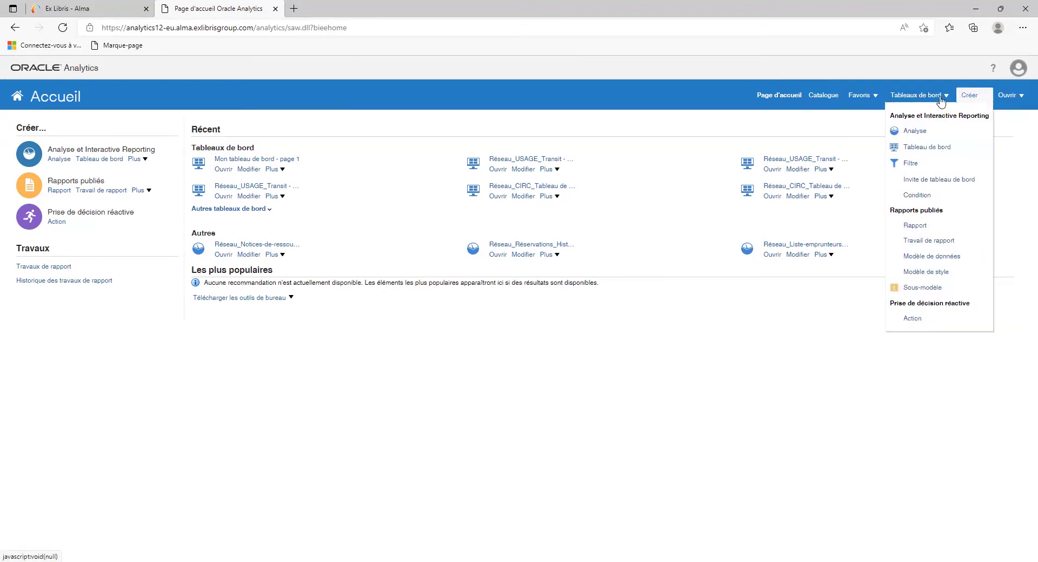
{"action": "left_click", "coordinate": [942, 101]}
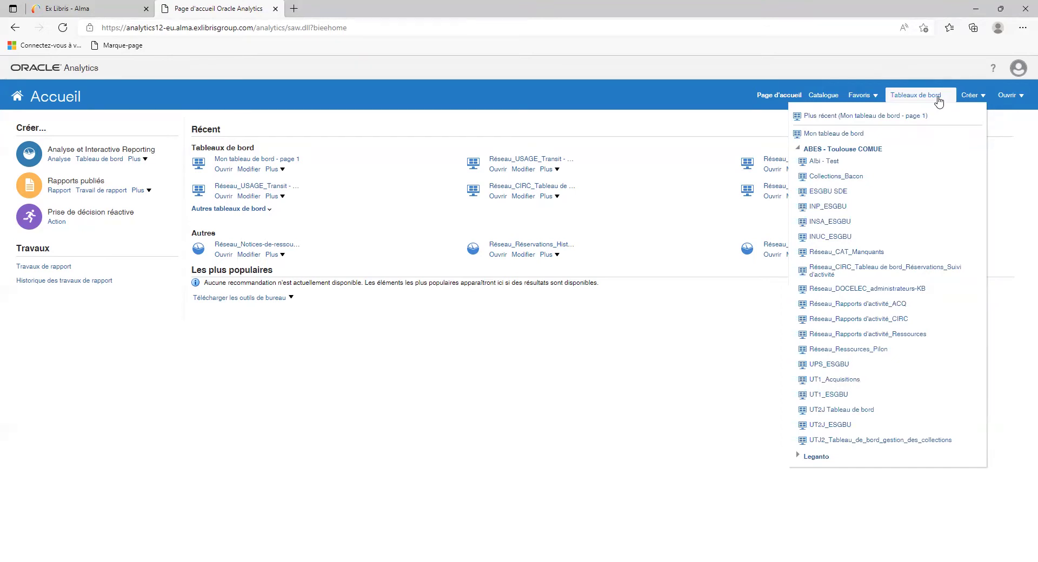
{"action": "left_click", "coordinate": [971, 97]}
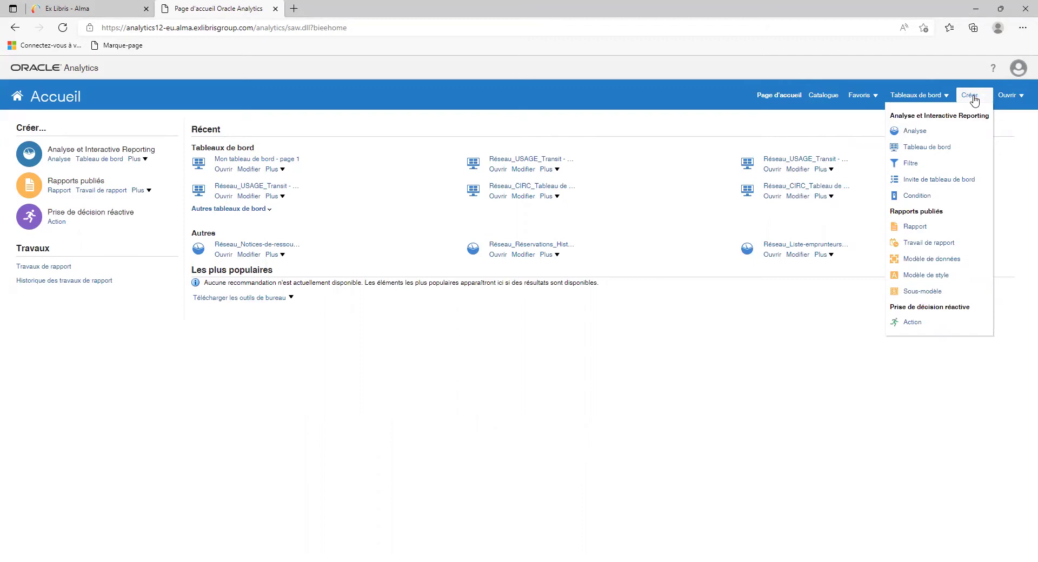
Return to the Catalogue and compare the contents of Dossiers partagés and Mes dossiers.
{"action": "left_click", "coordinate": [824, 96]}
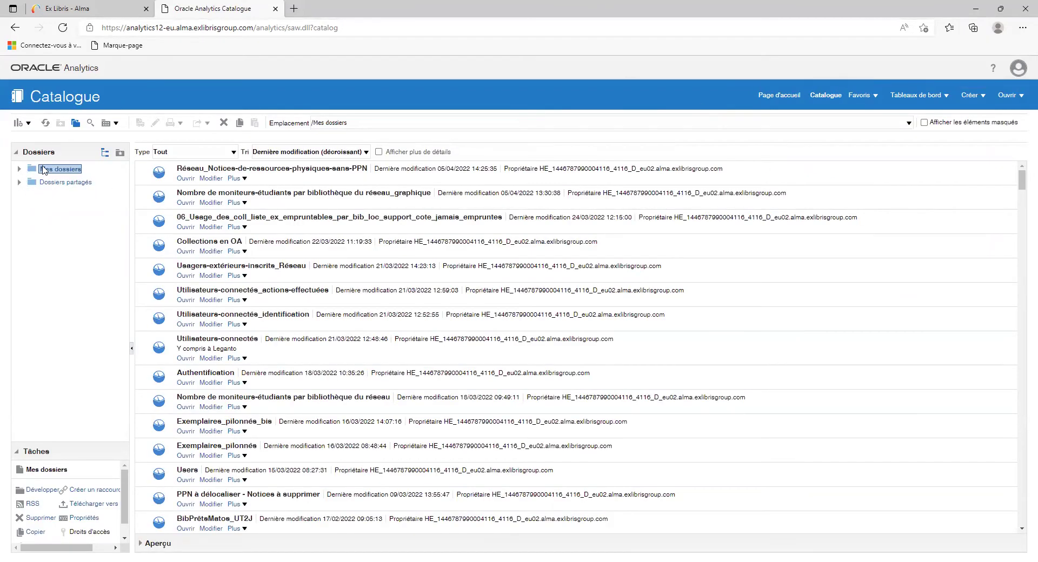
{"action": "left_click", "coordinate": [49, 183]}
{"action": "left_click", "coordinate": [48, 173]}
{"action": "left_click", "coordinate": [50, 185]}
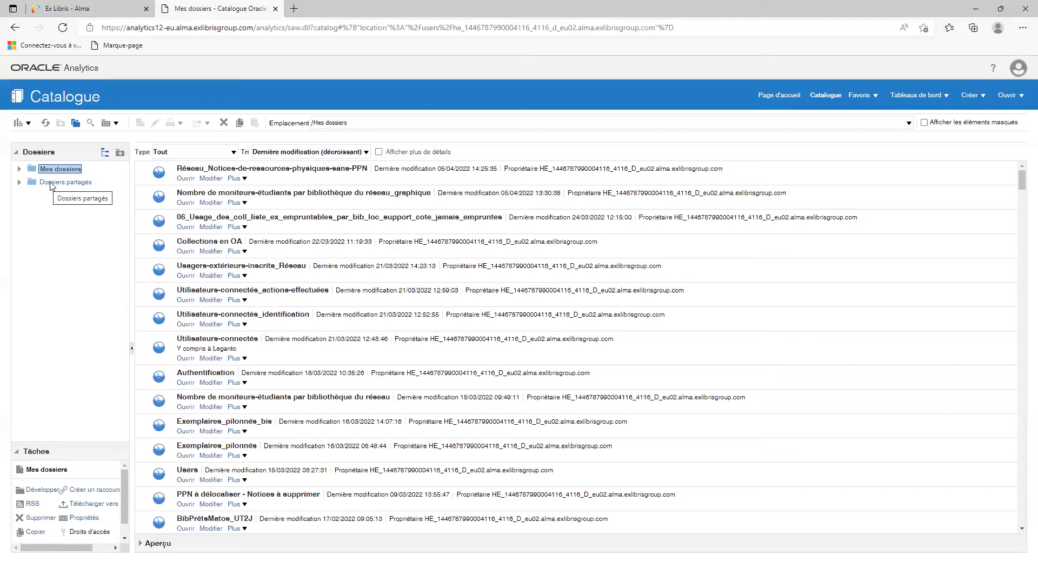
{"action": "left_click", "coordinate": [52, 184]}
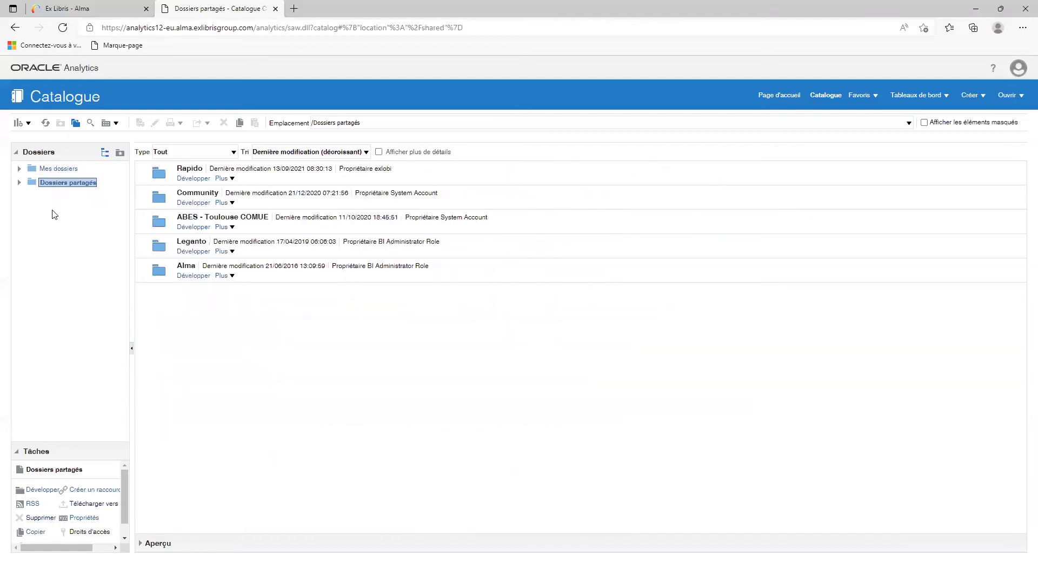
{"action": "left_click", "coordinate": [54, 171]}
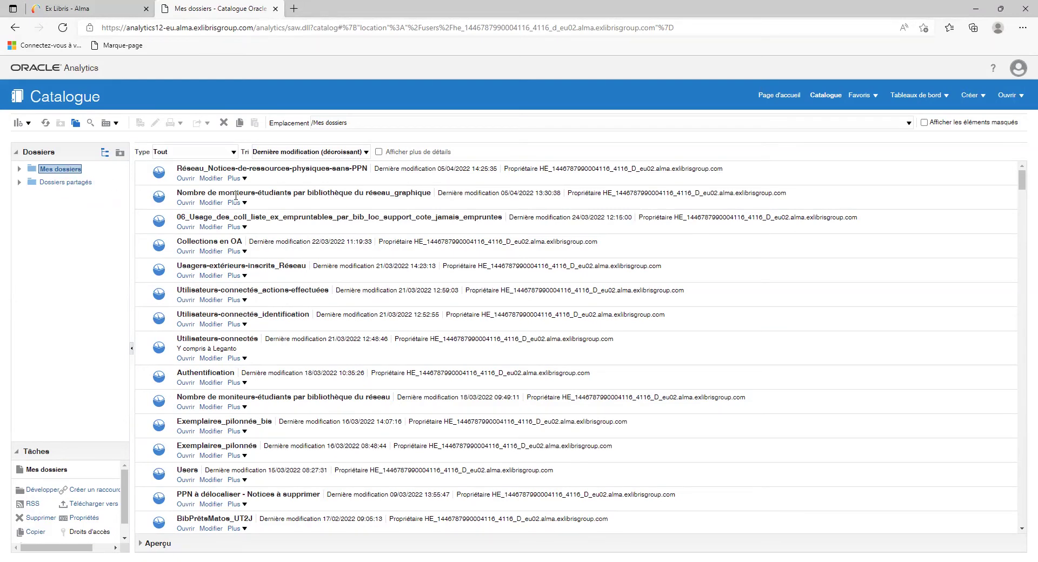
Examine the most recently modified analyses in Mes dossiers, going through them one by one down to Utilisateurs-connectés_actions-effectuées.
{"action": "scroll", "coordinate": [260, 232], "scroll_direction": "down", "scroll_amount": 1}
{"action": "scroll", "coordinate": [259, 232], "scroll_direction": "up", "scroll_amount": 1}
{"action": "left_click", "coordinate": [207, 172]}
{"action": "left_click", "coordinate": [208, 195]}
{"action": "left_click", "coordinate": [208, 216]}
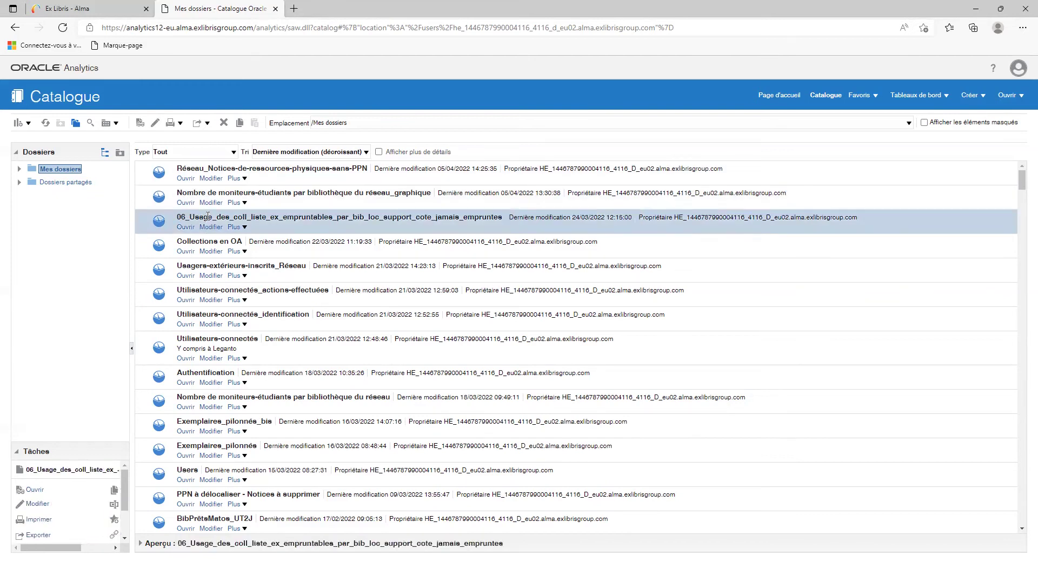
{"action": "left_click", "coordinate": [208, 243]}
{"action": "left_click", "coordinate": [210, 277]}
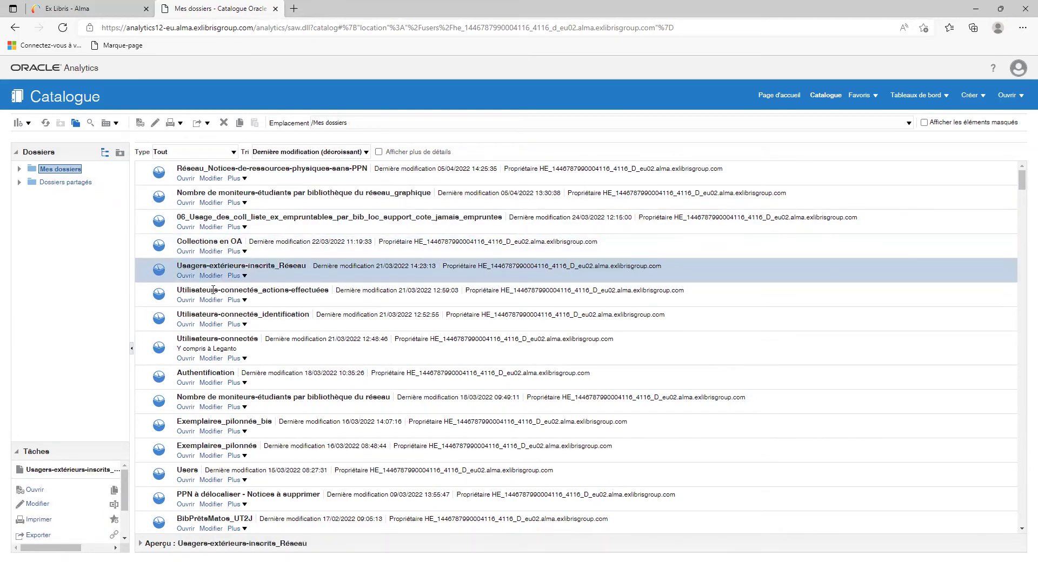
{"action": "left_click", "coordinate": [206, 295]}
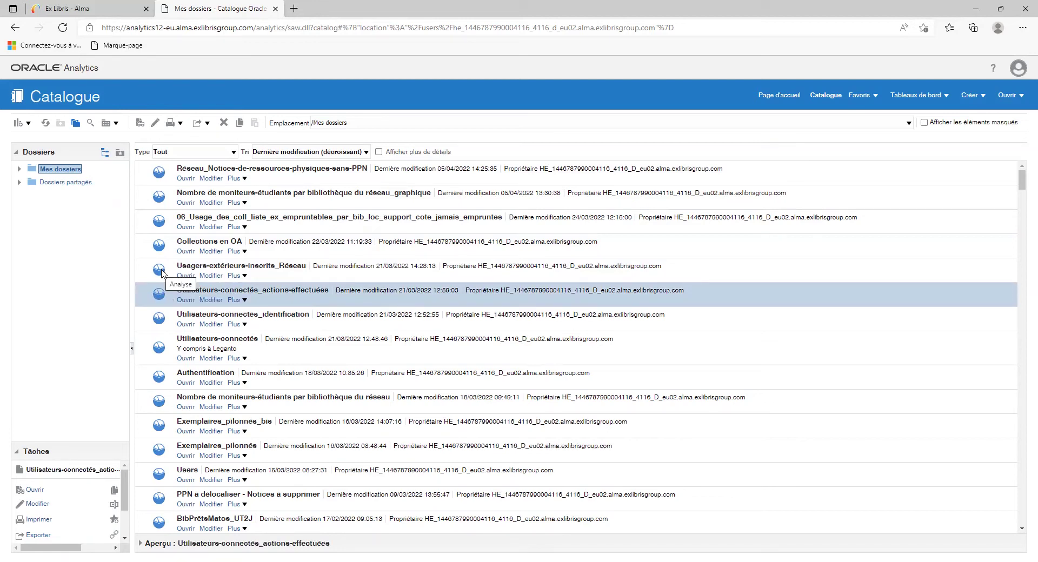
Examine the folders and the Mon tableau de bord dashboard at the end of the Mes dossiers list.
{"action": "left_click_drag", "start_coordinate": [1022, 179], "coordinate": [1020, 518]}
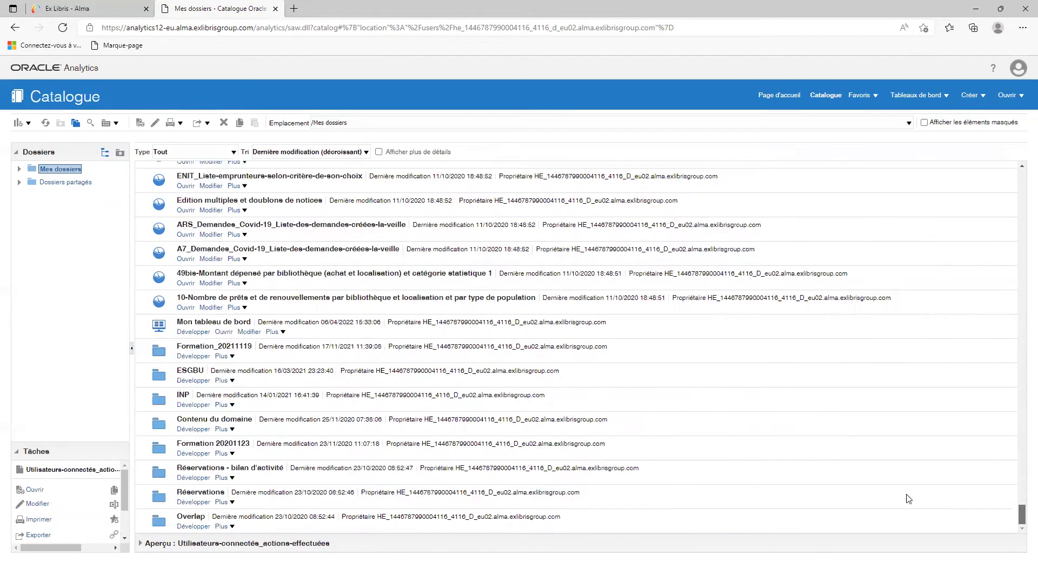
{"action": "left_click", "coordinate": [206, 355]}
{"action": "left_click", "coordinate": [211, 373]}
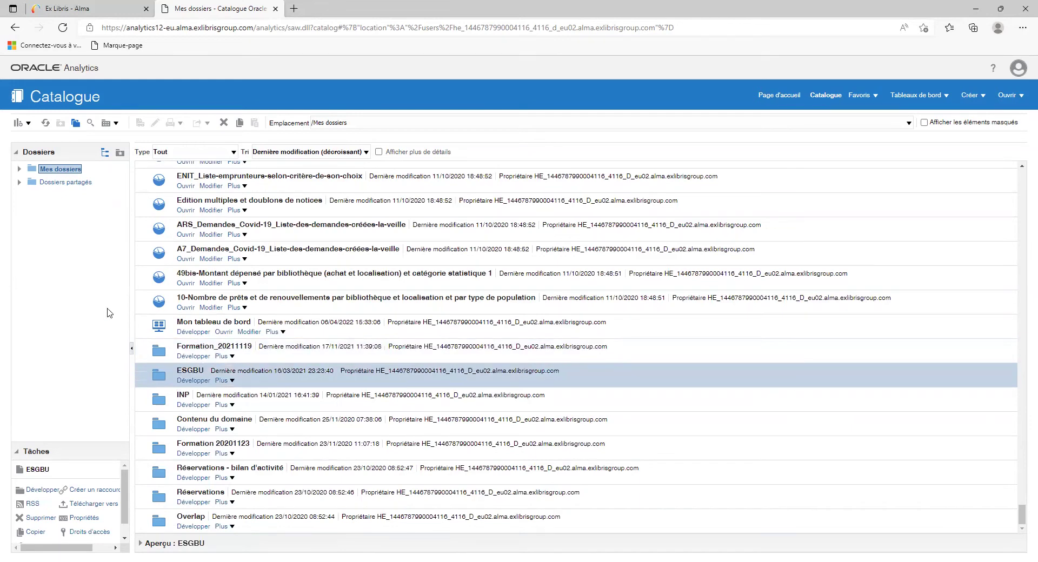
{"action": "left_click", "coordinate": [200, 400]}
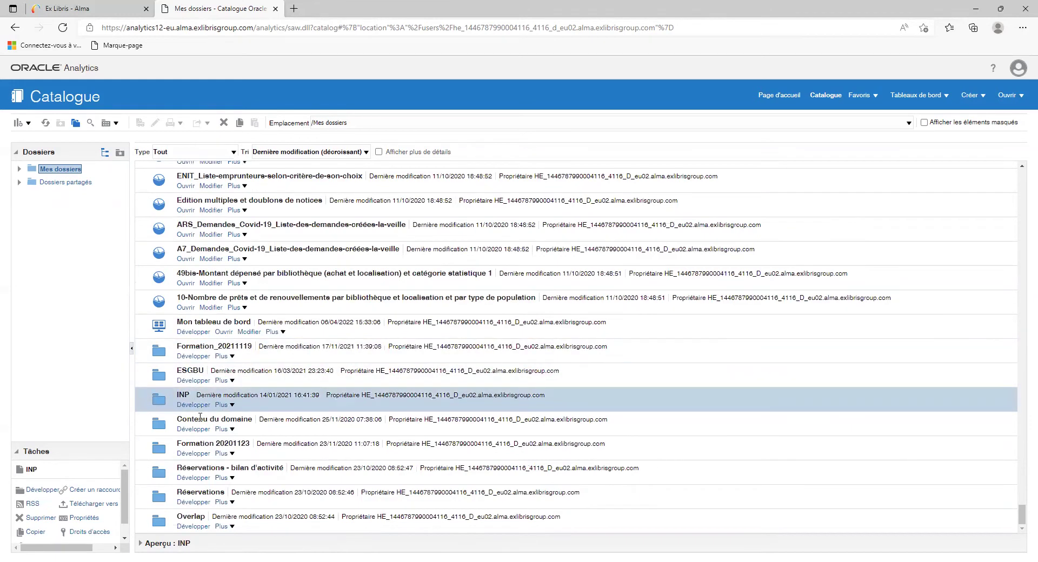
{"action": "left_click", "coordinate": [201, 421]}
{"action": "left_click", "coordinate": [205, 445]}
{"action": "left_click", "coordinate": [169, 479]}
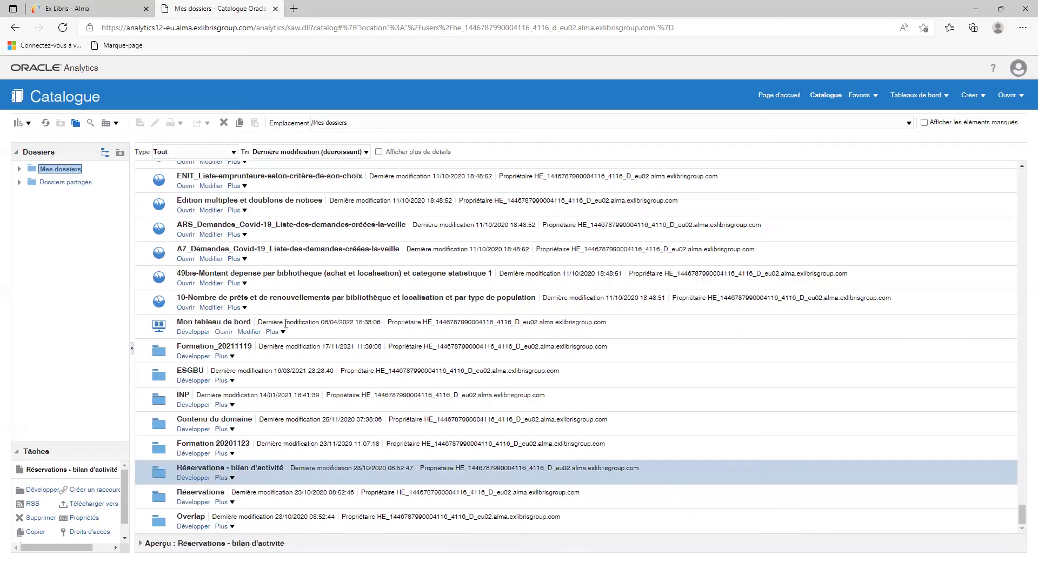
{"action": "left_click", "coordinate": [270, 333]}
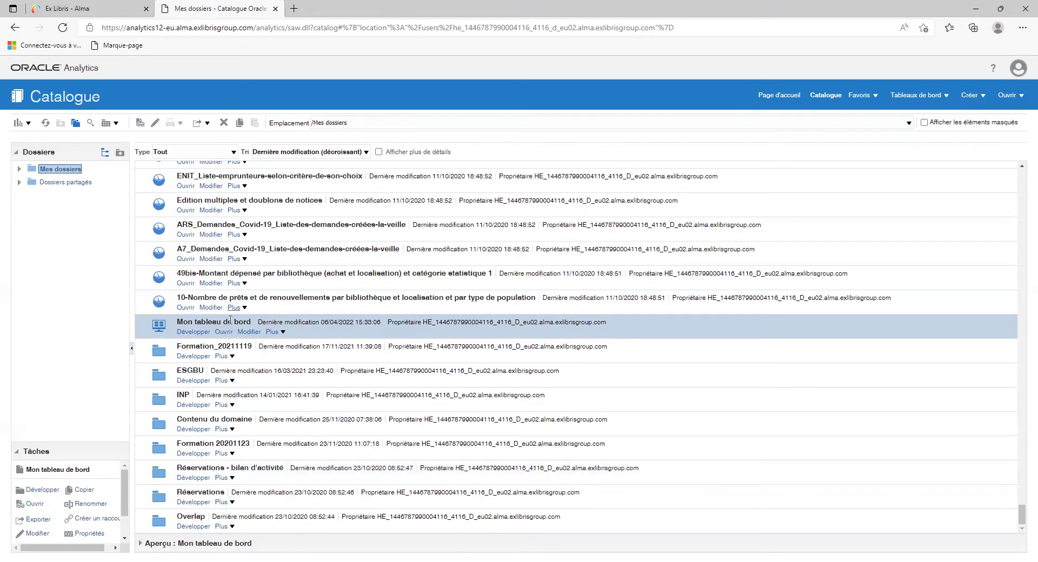
Browse the Mes dossiers tree, viewing the Formation_20211119 folder and INP's subfolders, and return to the collapsed Mes dossiers root.
{"action": "left_click", "coordinate": [20, 170]}
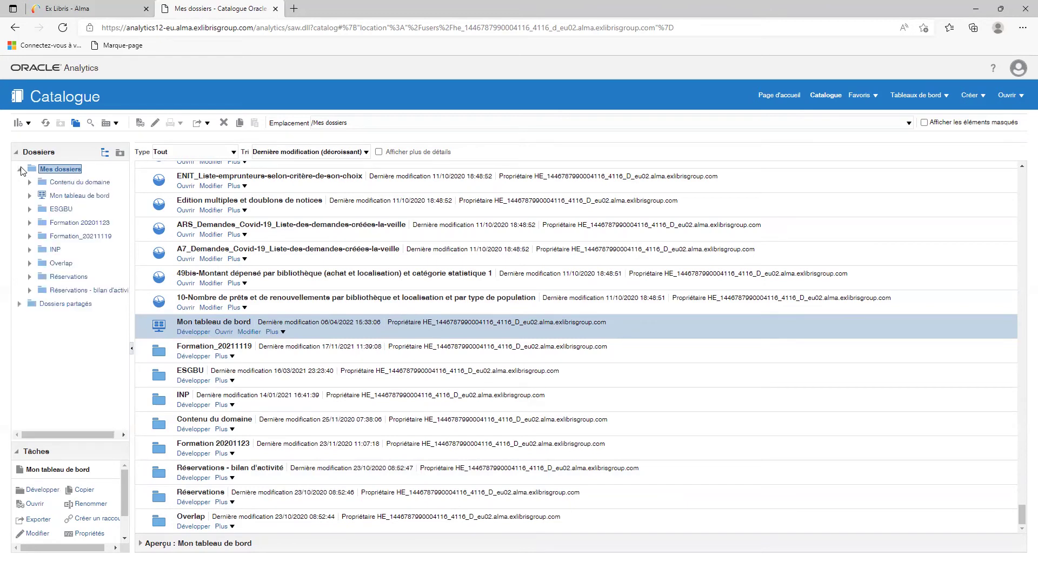
{"action": "scroll", "coordinate": [275, 236], "scroll_direction": "up", "scroll_amount": 3}
{"action": "scroll", "coordinate": [275, 236], "scroll_direction": "down", "scroll_amount": 3}
{"action": "left_click", "coordinate": [195, 358]}
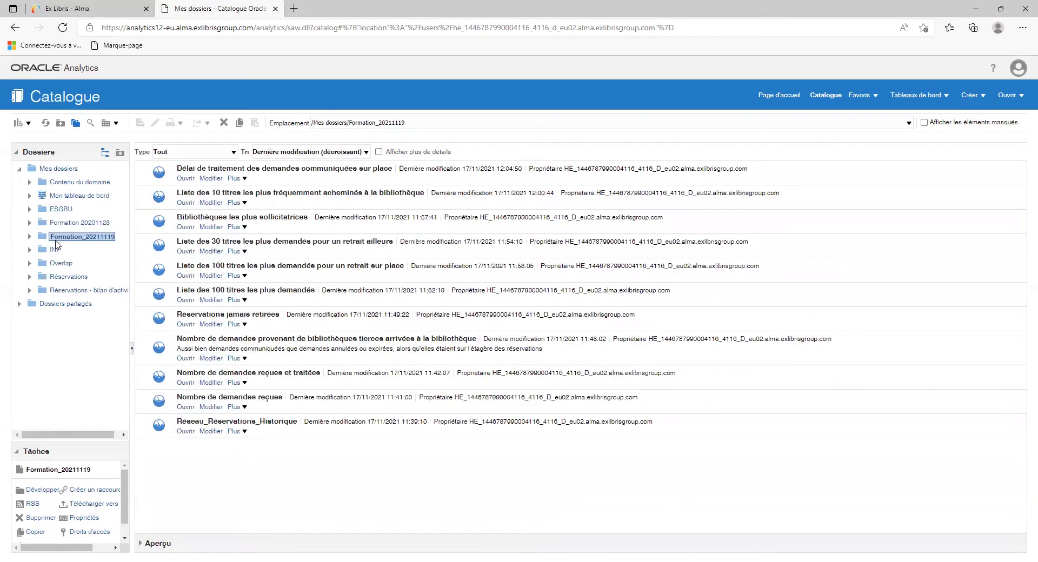
{"action": "left_click", "coordinate": [30, 250]}
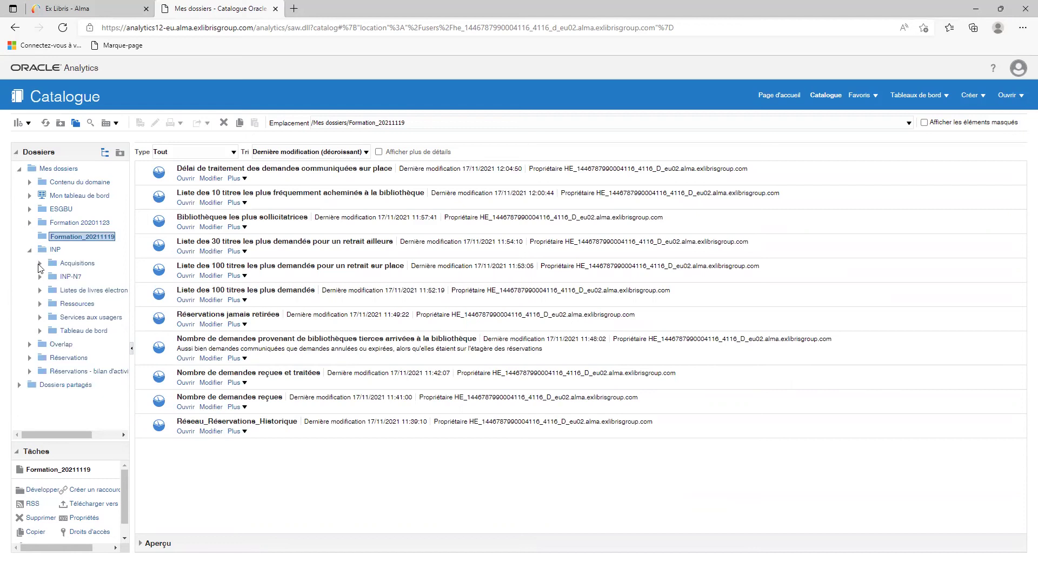
{"action": "left_click", "coordinate": [38, 265]}
{"action": "left_click", "coordinate": [56, 169]}
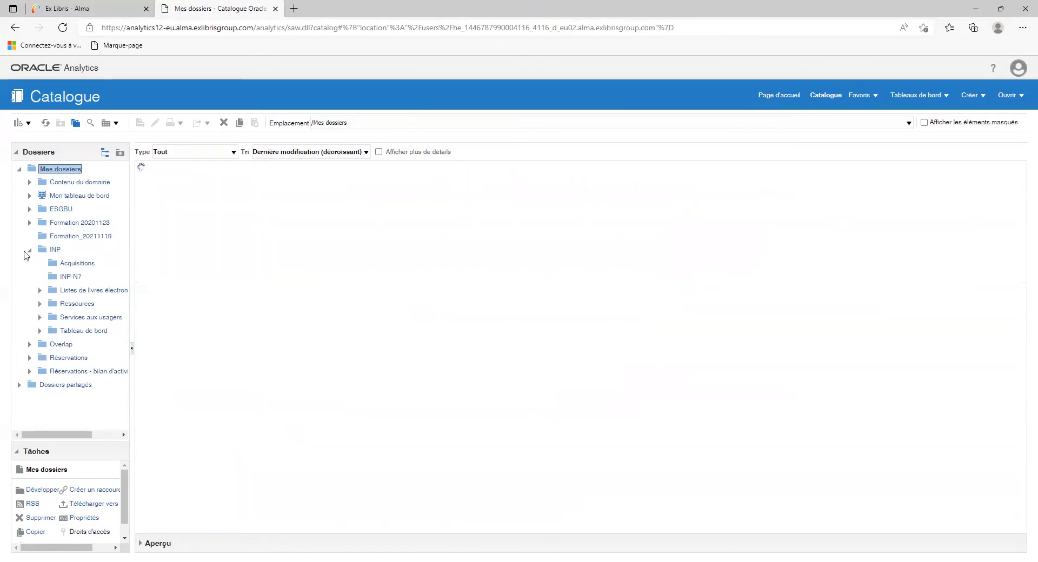
{"action": "left_click", "coordinate": [19, 169]}
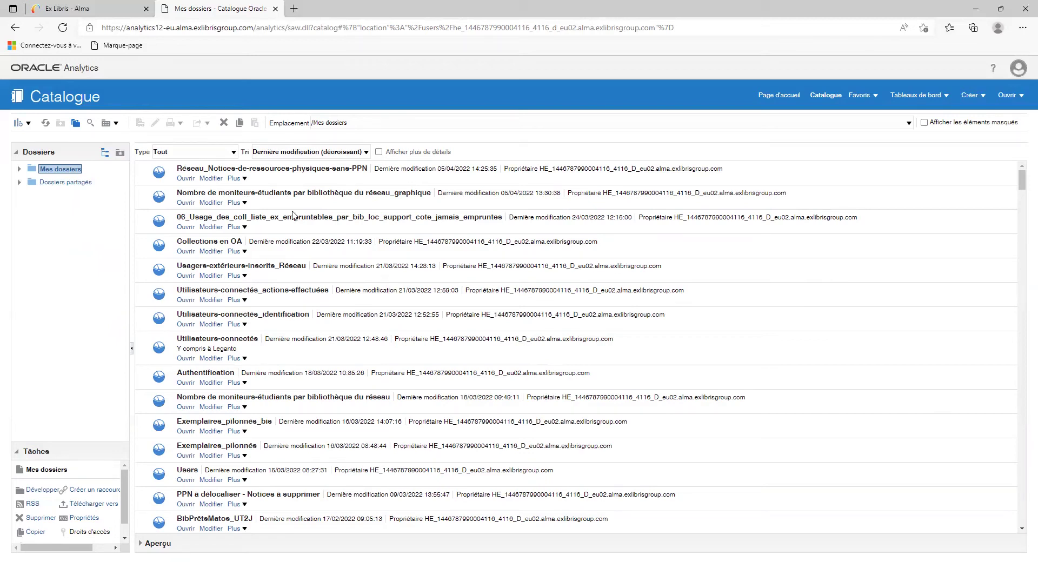
Create a new folder named "Dossier de démonstration" in Mes dossiers.
{"action": "left_click", "coordinate": [28, 122]}
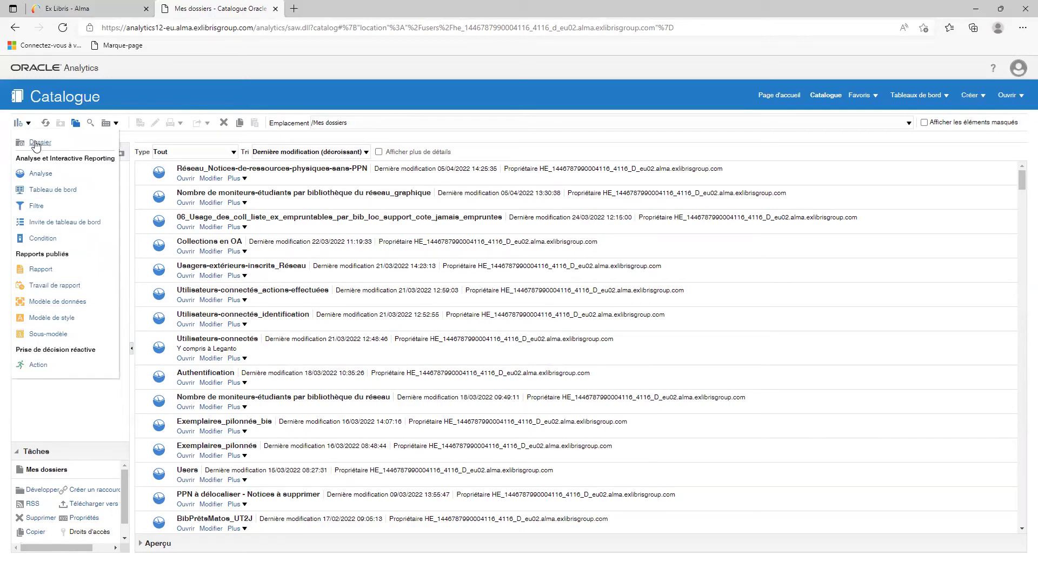
{"action": "left_click", "coordinate": [36, 144]}
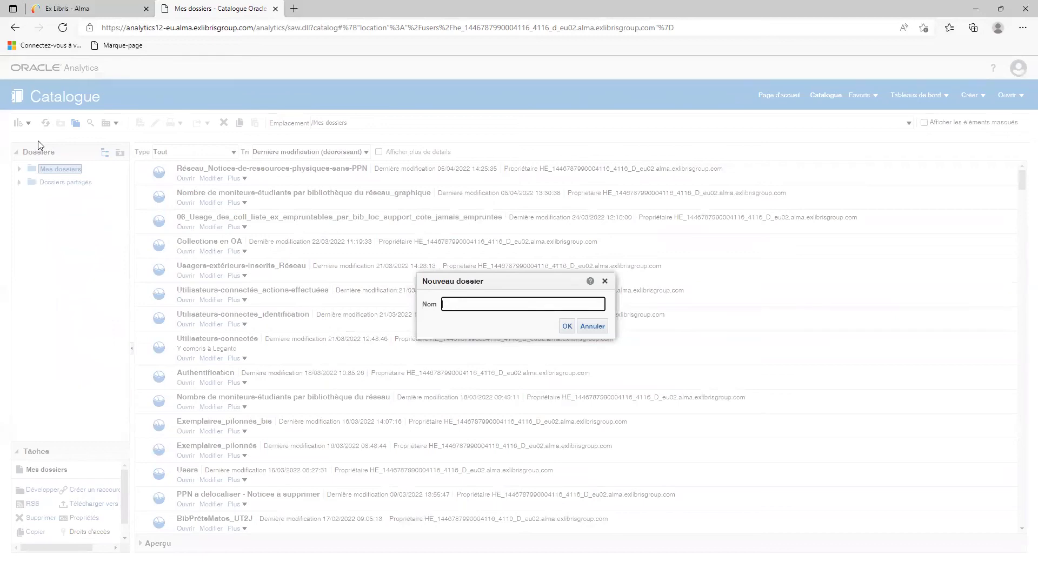
{"action": "type", "text": "Dossier de démonstrea"}
{"action": "type", "text": "on"}
{"action": "left_click", "coordinate": [567, 326]}
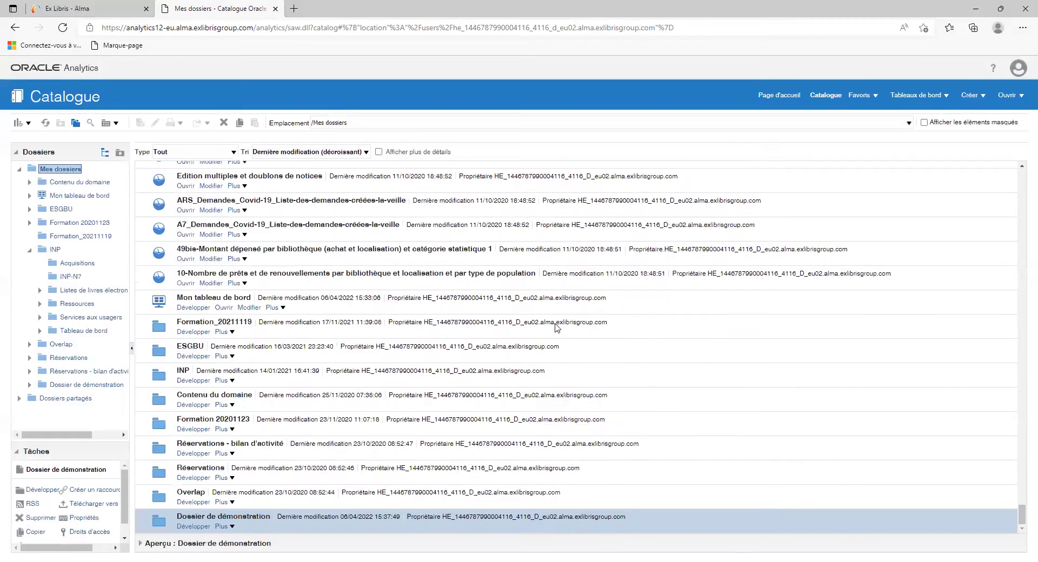
Copy the twelve most recently modified analyses, from Réseau_Notices-de-ressources-physiques-sans-PPN down to Exemplaires_pilonnés, from Mes dossiers into Dossier de démonstration.
{"action": "scroll", "coordinate": [506, 325], "scroll_direction": "up", "scroll_amount": 10}
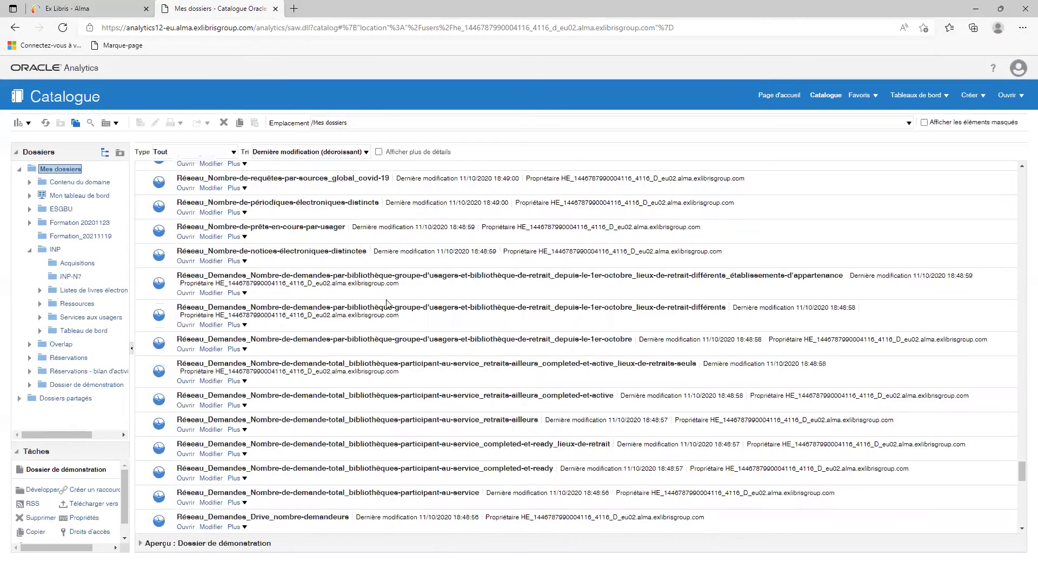
{"action": "left_click_drag", "start_coordinate": [1023, 425], "coordinate": [1024, 490]}
{"action": "left_click_drag", "start_coordinate": [1023, 307], "coordinate": [1023, 172]}
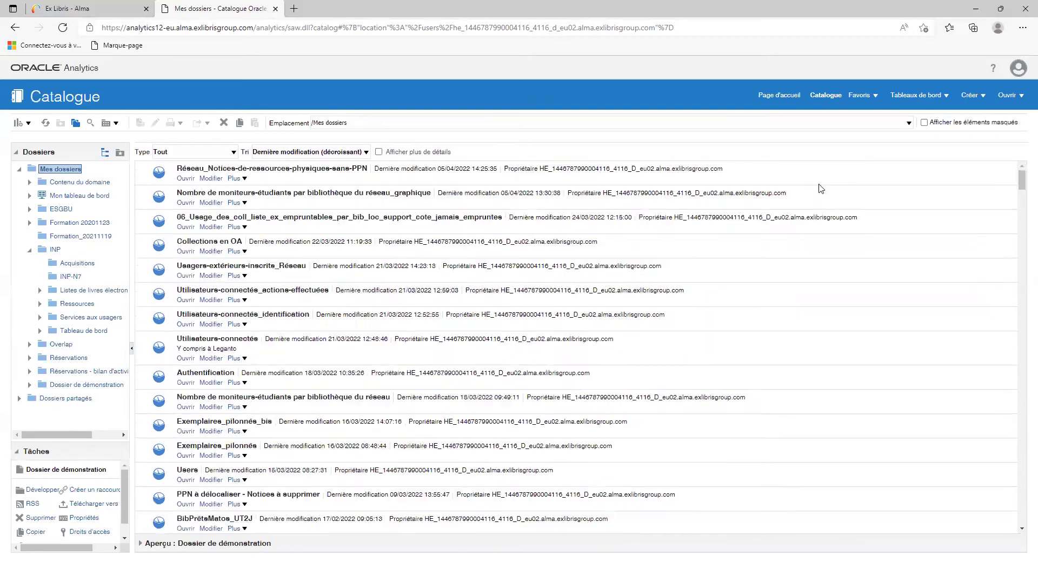
{"action": "left_click", "coordinate": [235, 168]}
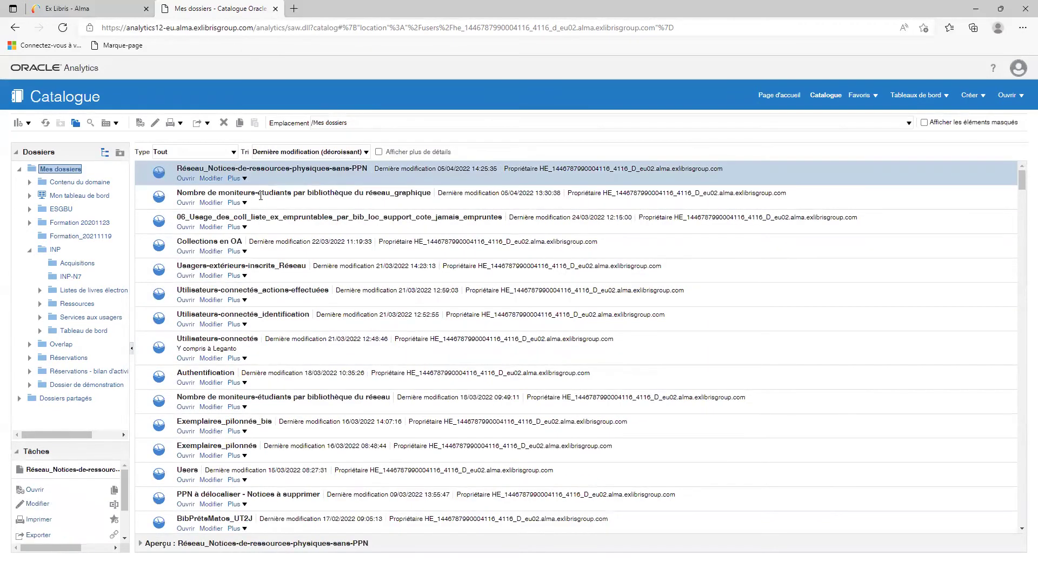
{"action": "left_click", "coordinate": [260, 195], "text": "ctrl"}
{"action": "left_click", "coordinate": [262, 215], "text": "ctrl"}
{"action": "left_click", "coordinate": [265, 241], "text": "ctrl"}
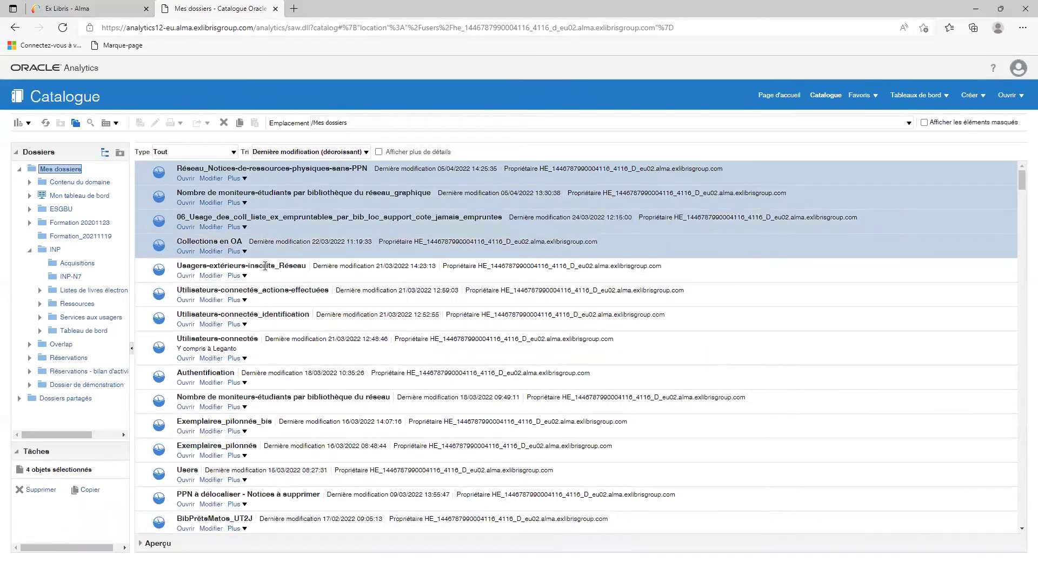
{"action": "left_click", "coordinate": [267, 266], "text": "ctrl"}
{"action": "left_click", "coordinate": [267, 293], "text": "ctrl"}
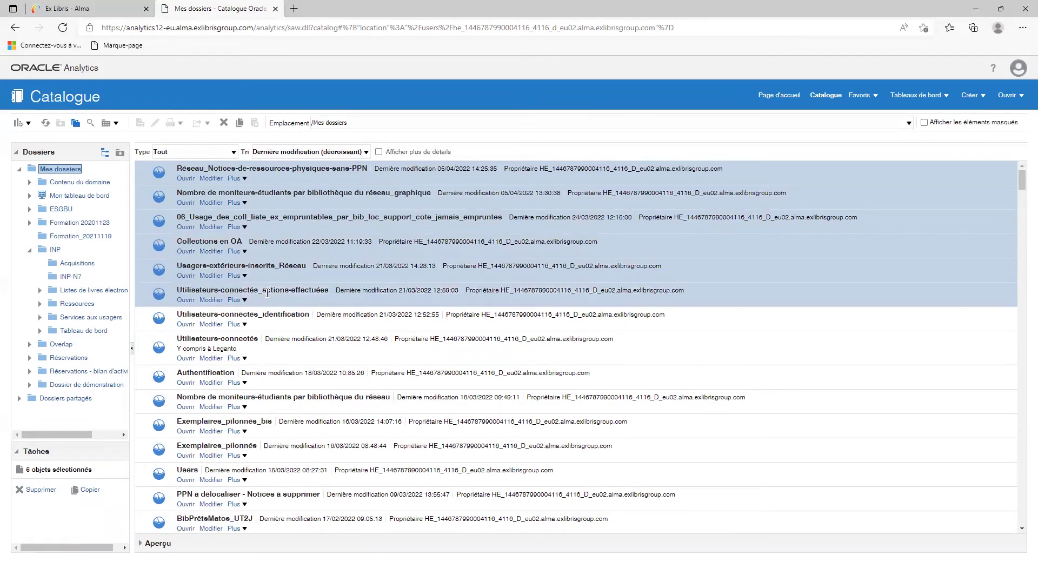
{"action": "left_click", "coordinate": [267, 320], "text": "ctrl"}
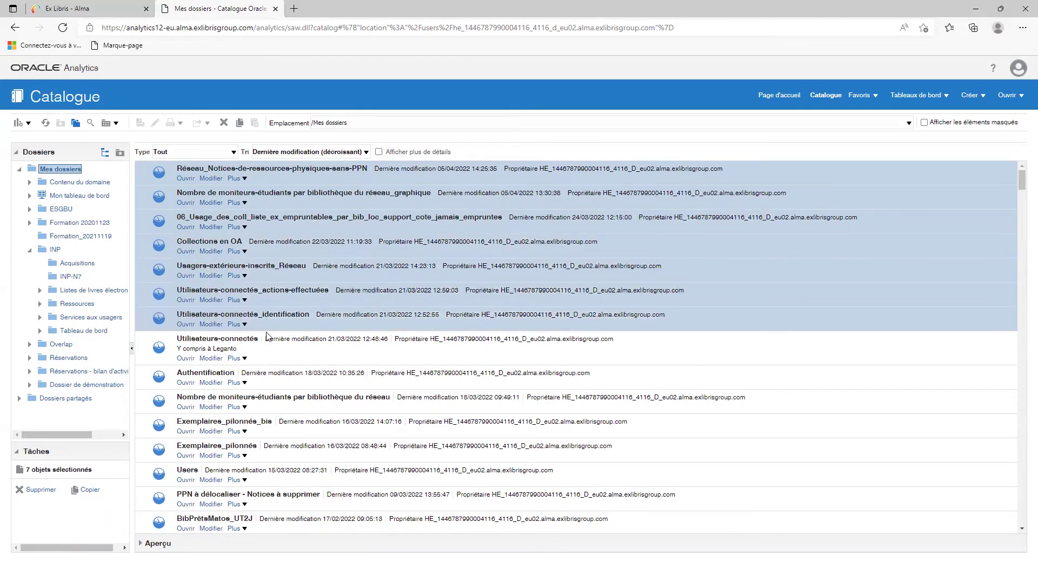
{"action": "left_click", "coordinate": [268, 342], "text": "ctrl"}
{"action": "left_click", "coordinate": [268, 377], "text": "ctrl"}
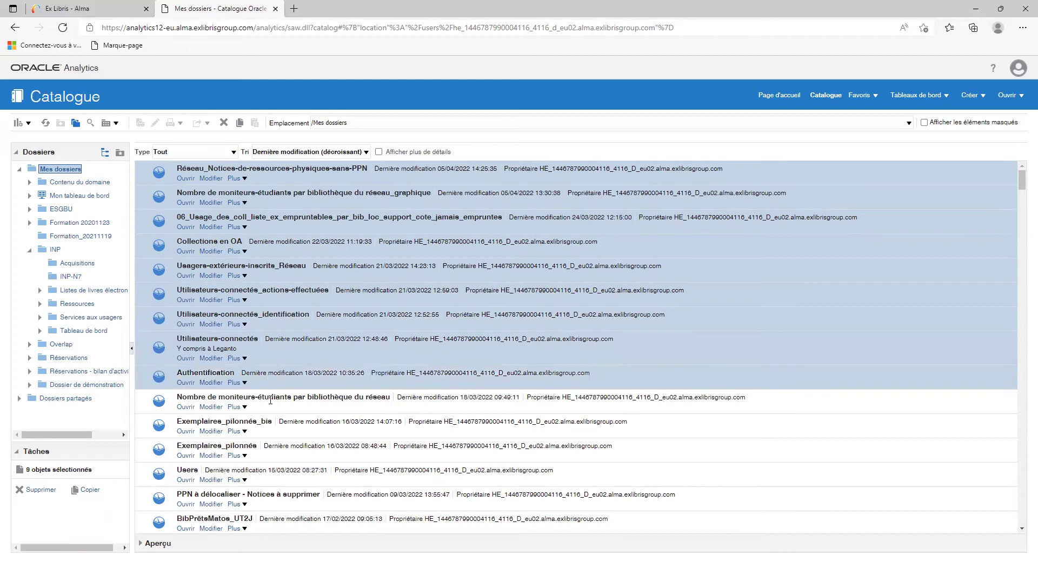
{"action": "left_click", "coordinate": [269, 401], "text": "ctrl"}
{"action": "left_click", "coordinate": [265, 425], "text": "ctrl"}
{"action": "left_click", "coordinate": [260, 451], "text": "ctrl"}
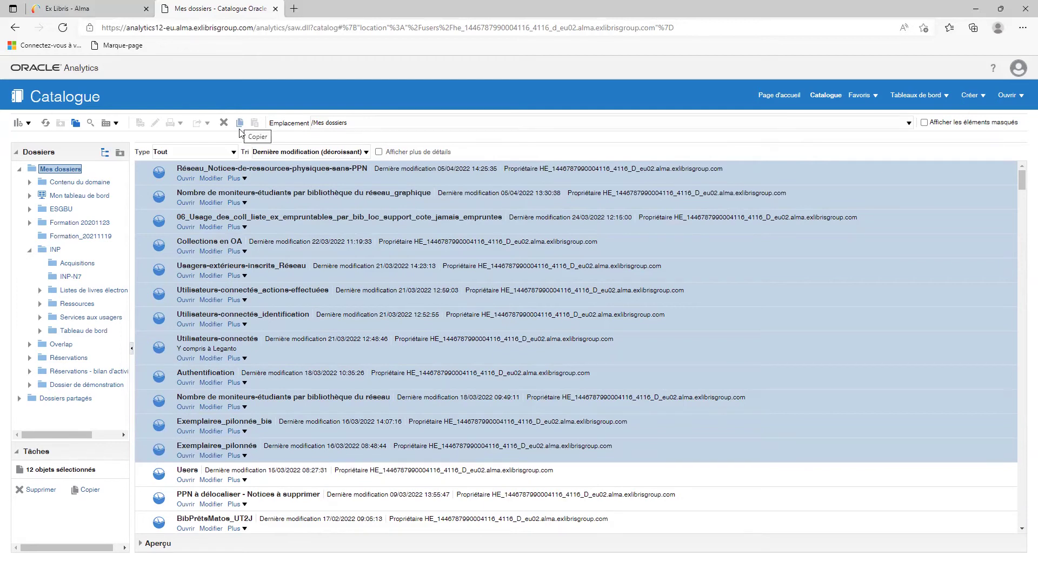
{"action": "left_click_drag", "start_coordinate": [1022, 181], "coordinate": [1023, 506]}
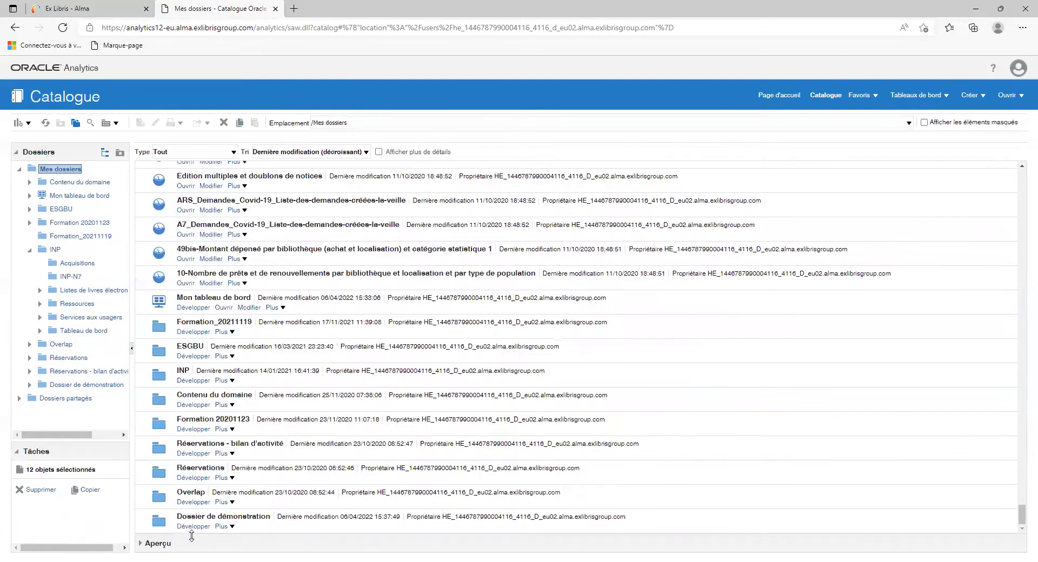
{"action": "left_click", "coordinate": [193, 526]}
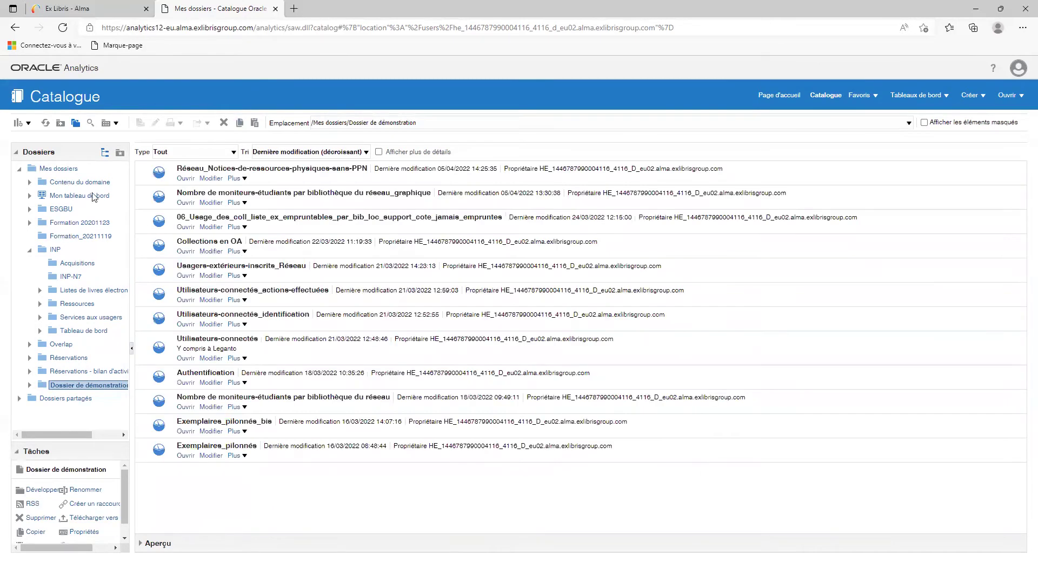
Try to place Usagers-extérieurs-inscrits_Réseau from Mes dossiers directly into Dossier de démonstration in the folder tree, declining the overwrite.
{"action": "left_click", "coordinate": [68, 169]}
{"action": "left_click", "coordinate": [244, 268]}
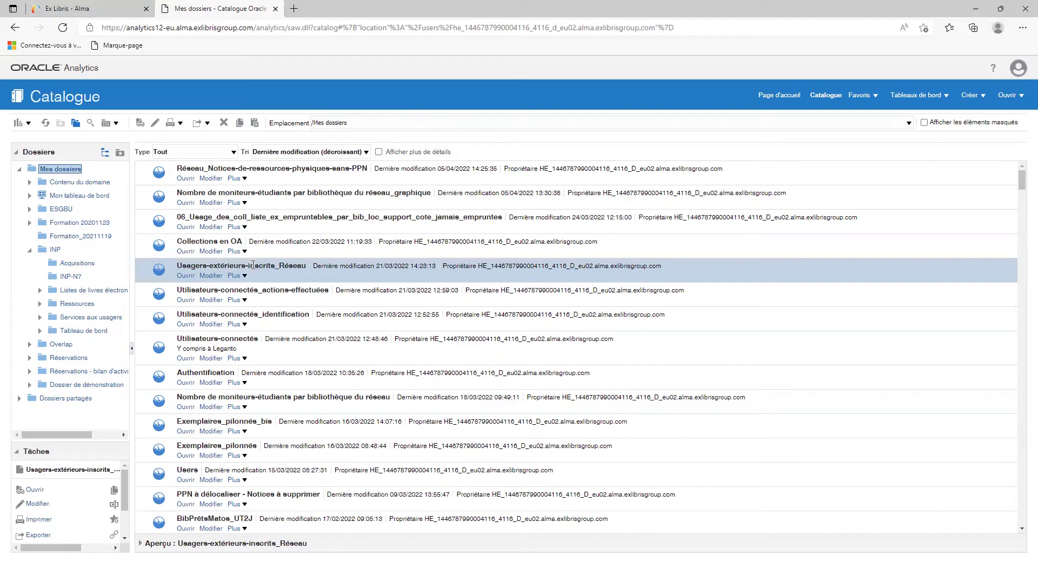
{"action": "left_click_drag", "start_coordinate": [253, 265], "coordinate": [99, 388]}
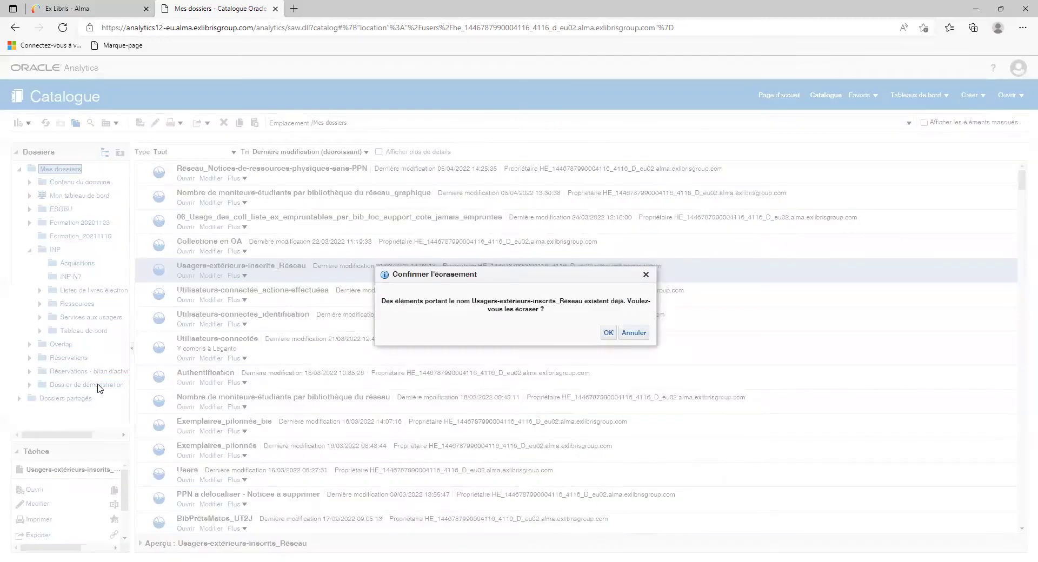
{"action": "left_click", "coordinate": [633, 333]}
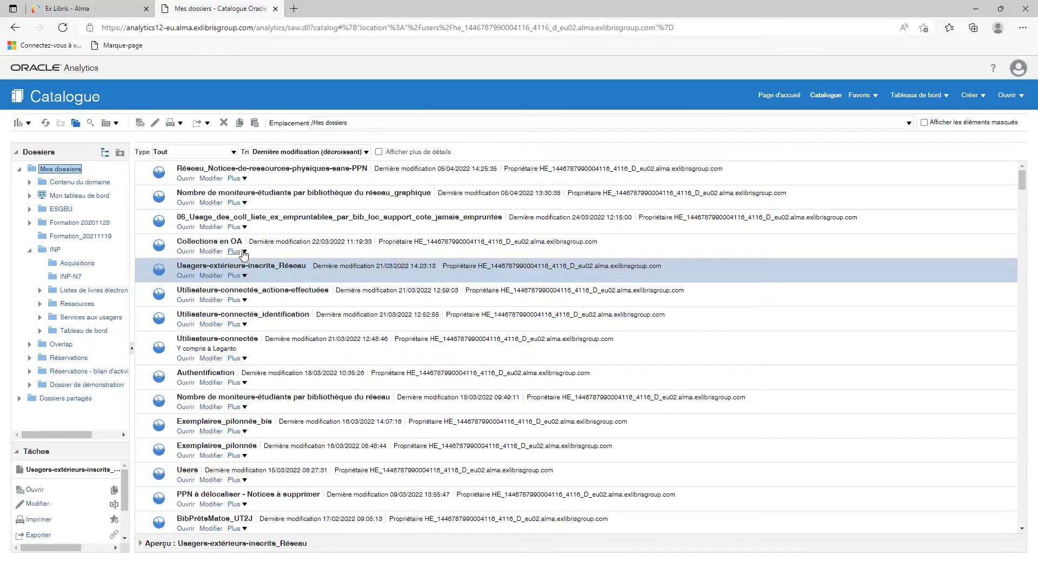
Copy the Collections en OA analysis and try to paste it into Dossier de démonstration, declining the overwrite.
{"action": "left_click", "coordinate": [242, 252]}
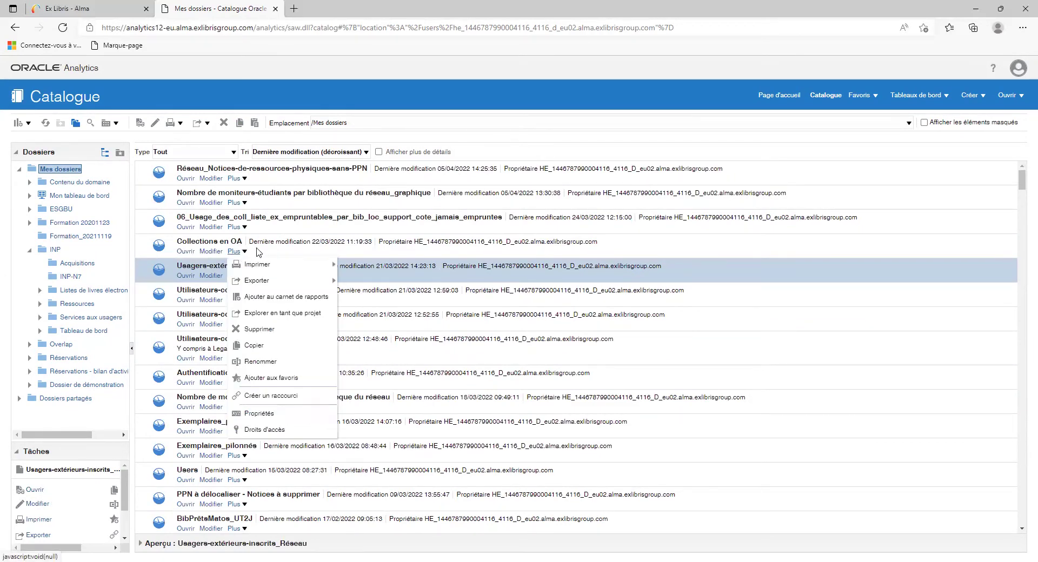
{"action": "left_click", "coordinate": [242, 252]}
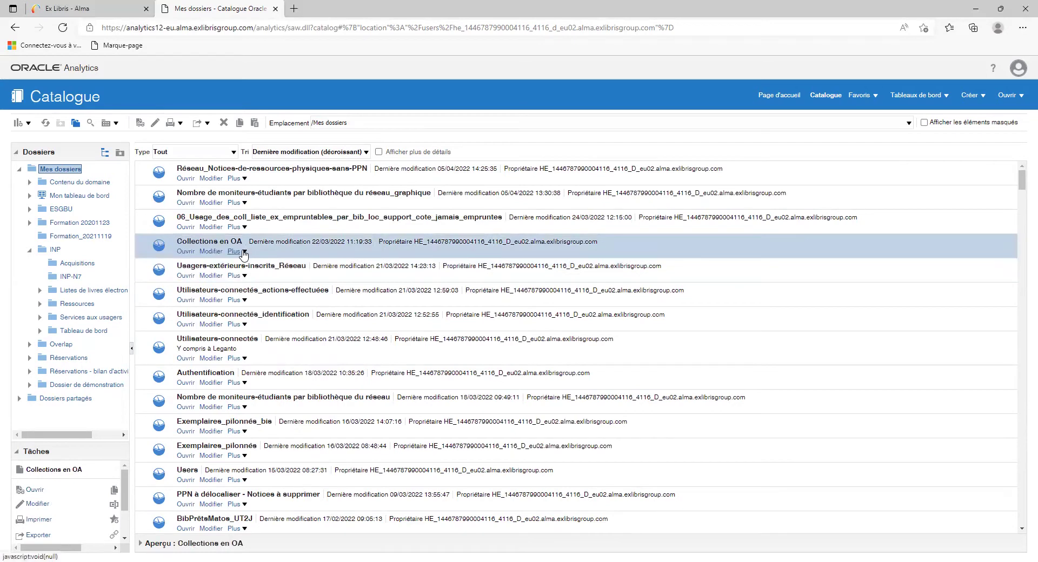
{"action": "left_click", "coordinate": [243, 252]}
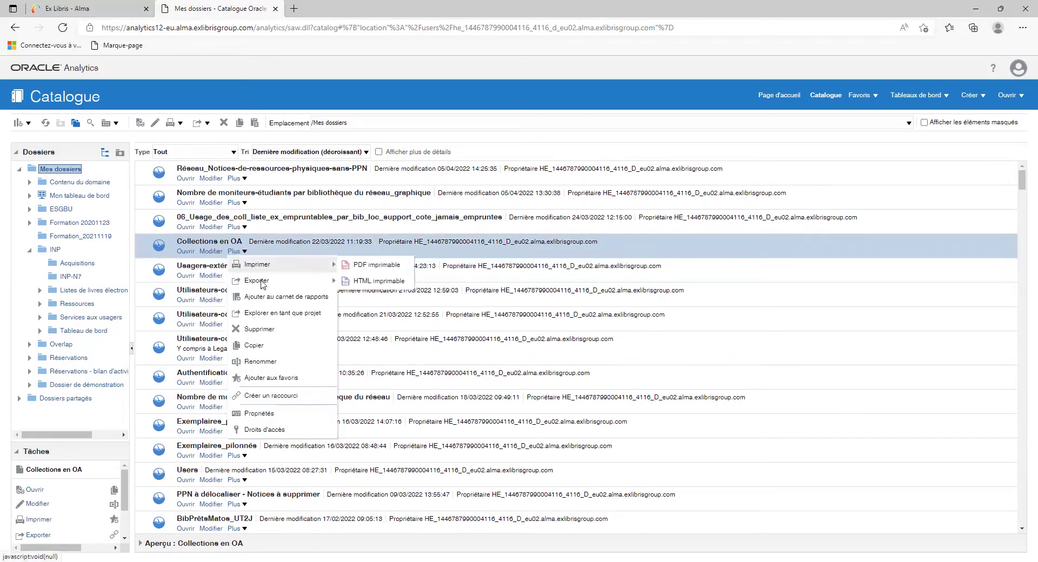
{"action": "left_click", "coordinate": [267, 347]}
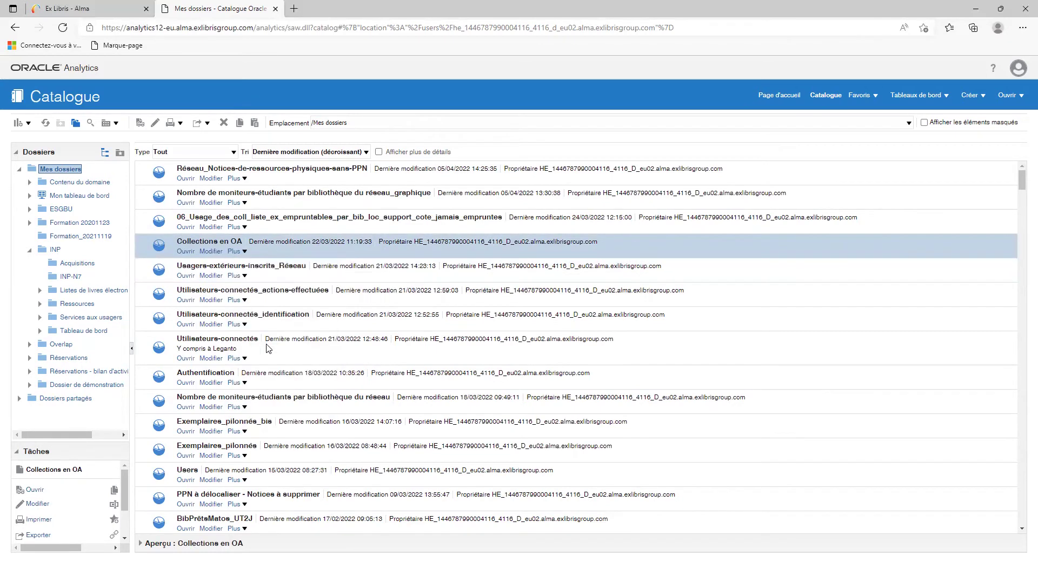
{"action": "left_click", "coordinate": [68, 398]}
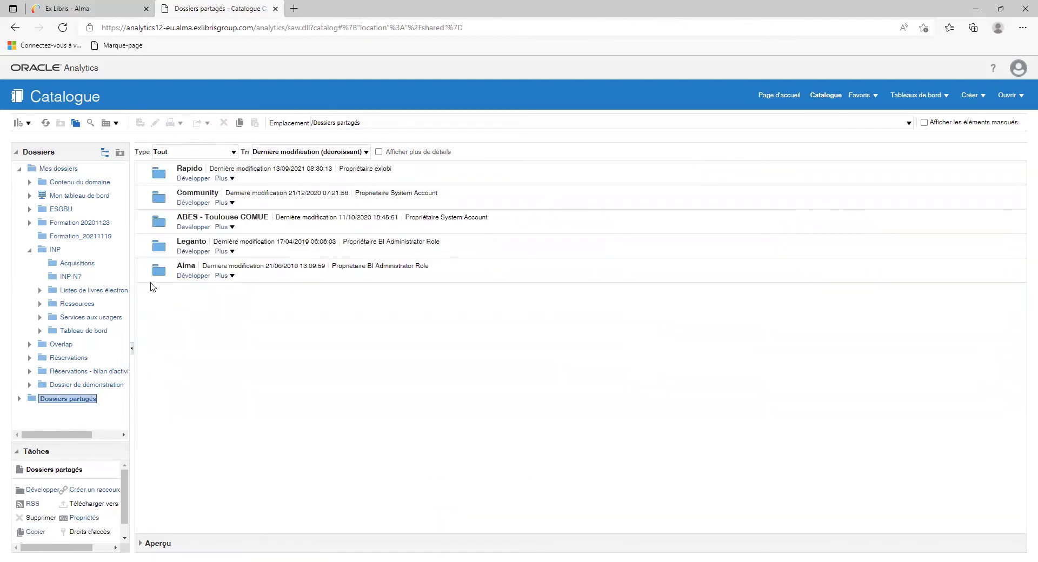
{"action": "left_click", "coordinate": [19, 399]}
{"action": "left_click", "coordinate": [20, 169]}
{"action": "left_click", "coordinate": [20, 168]}
{"action": "left_click", "coordinate": [85, 385]}
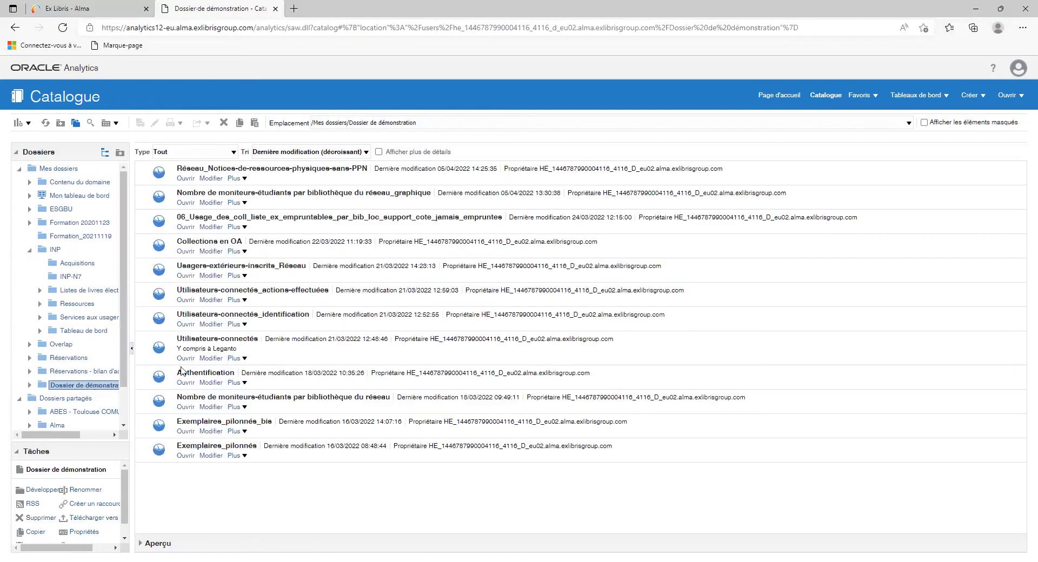
{"action": "left_click", "coordinate": [256, 127]}
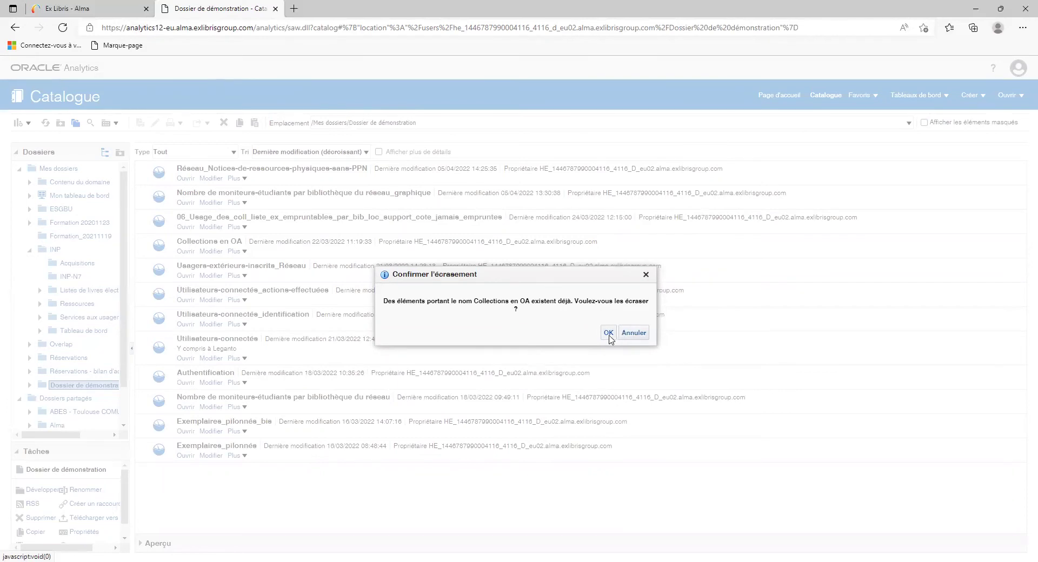
{"action": "left_click", "coordinate": [630, 335]}
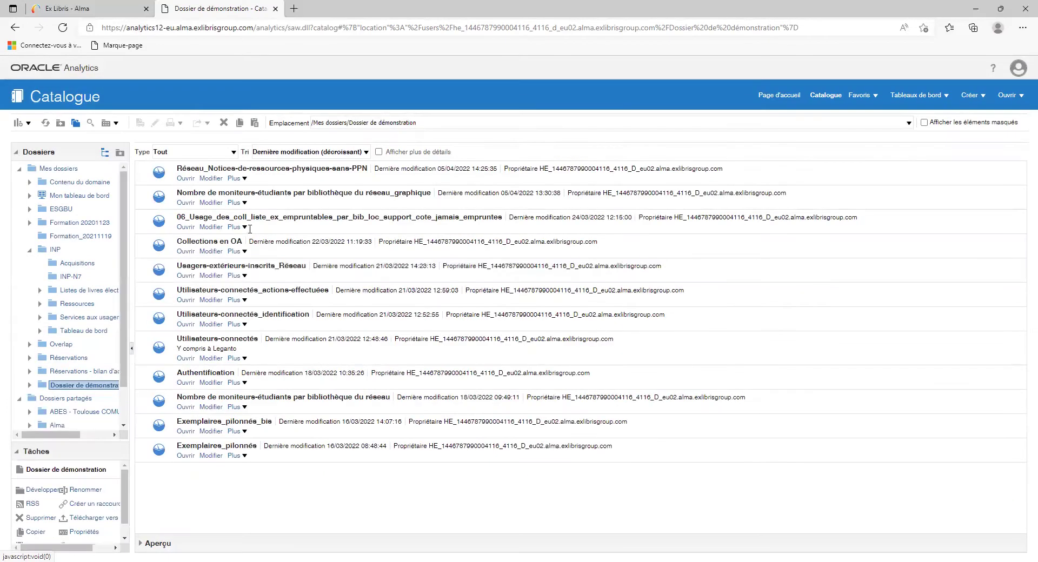
Return to Mes dossiers and collapse both Mes dossiers and Dossiers partagés in the folder tree.
{"action": "left_click", "coordinate": [39, 169]}
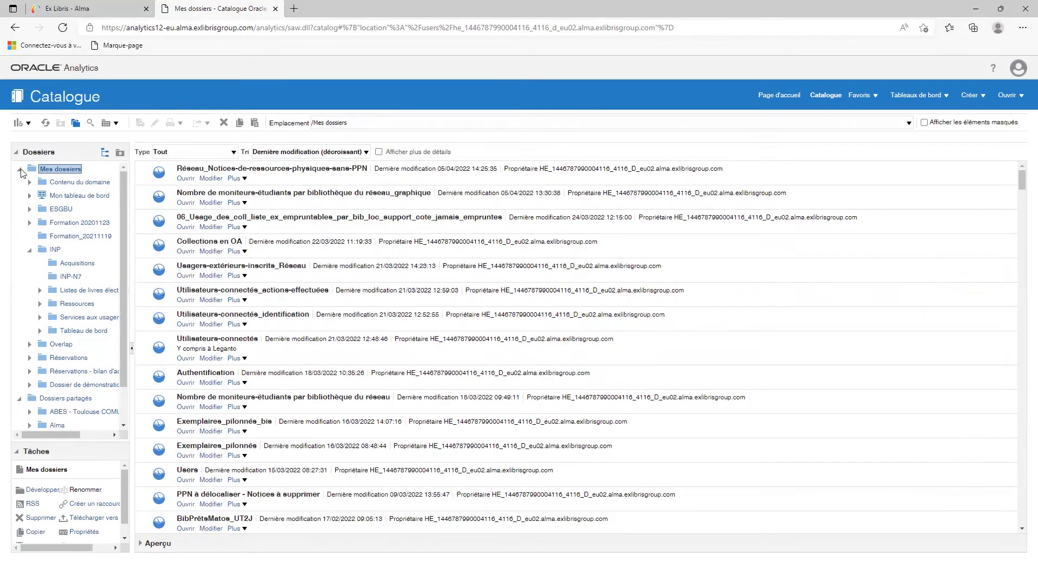
{"action": "left_click", "coordinate": [21, 169]}
{"action": "left_click", "coordinate": [22, 183]}
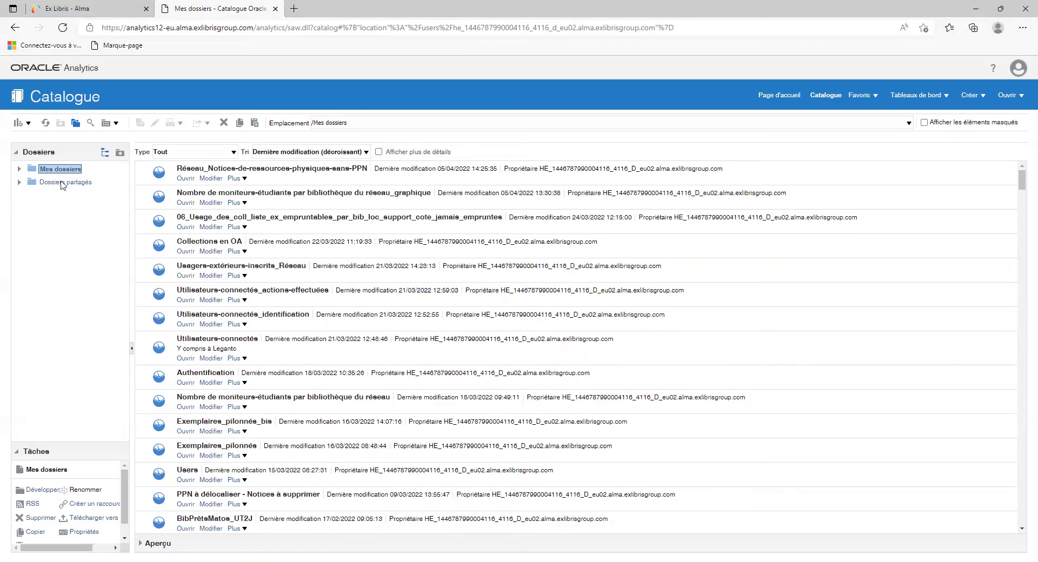
View the available sort orders for the Mes dossiers list without changing the current one.
{"action": "left_click", "coordinate": [336, 154]}
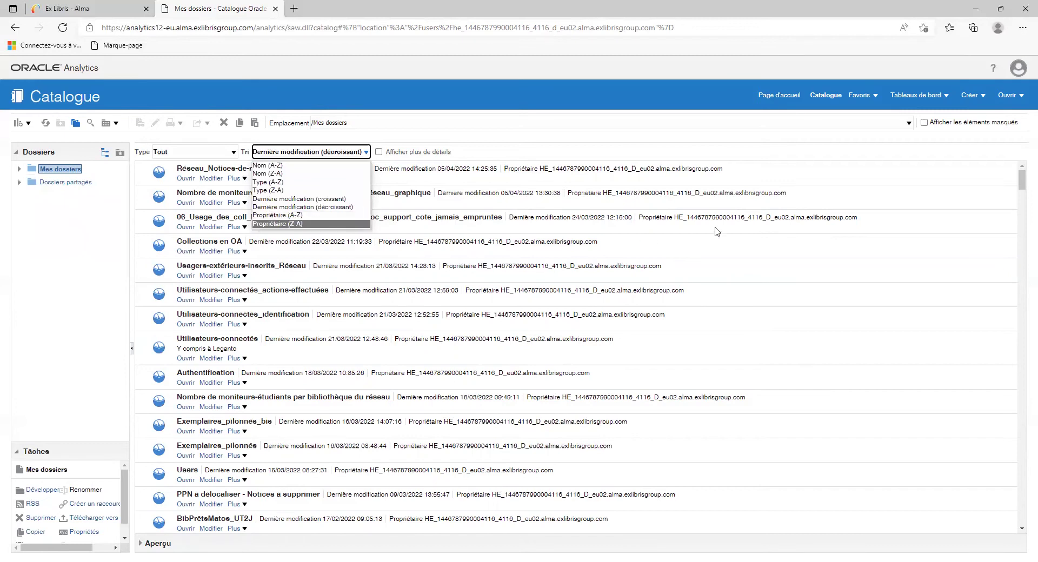
{"action": "left_click", "coordinate": [690, 217]}
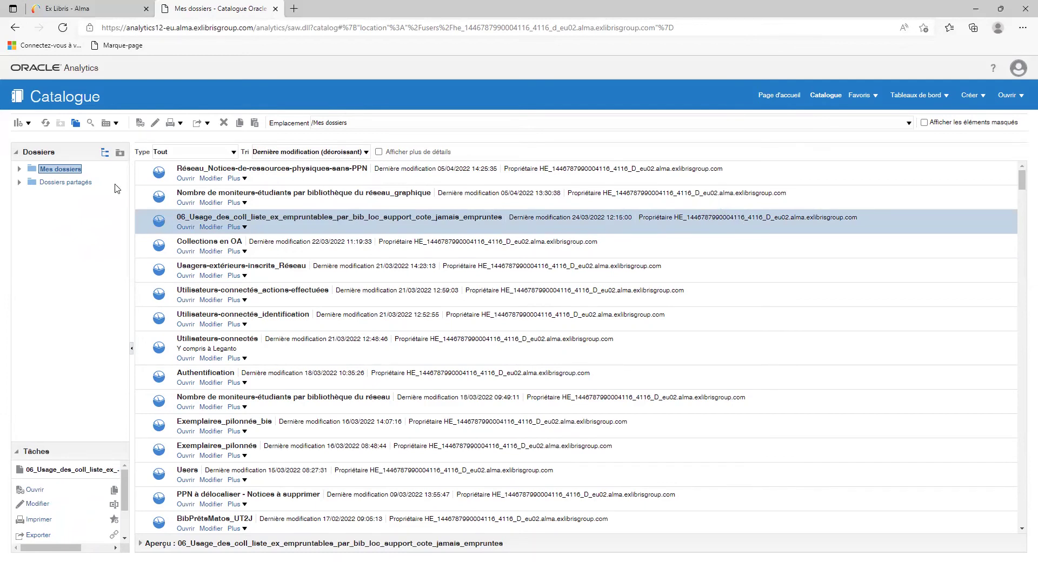
{"action": "left_click", "coordinate": [18, 170]}
{"action": "left_click", "coordinate": [18, 169]}
Show the contents of Dossiers partagés and examine its folders, including ABES - Toulouse COMUE, Alma, Leganto and Rapido.
{"action": "left_click", "coordinate": [50, 183]}
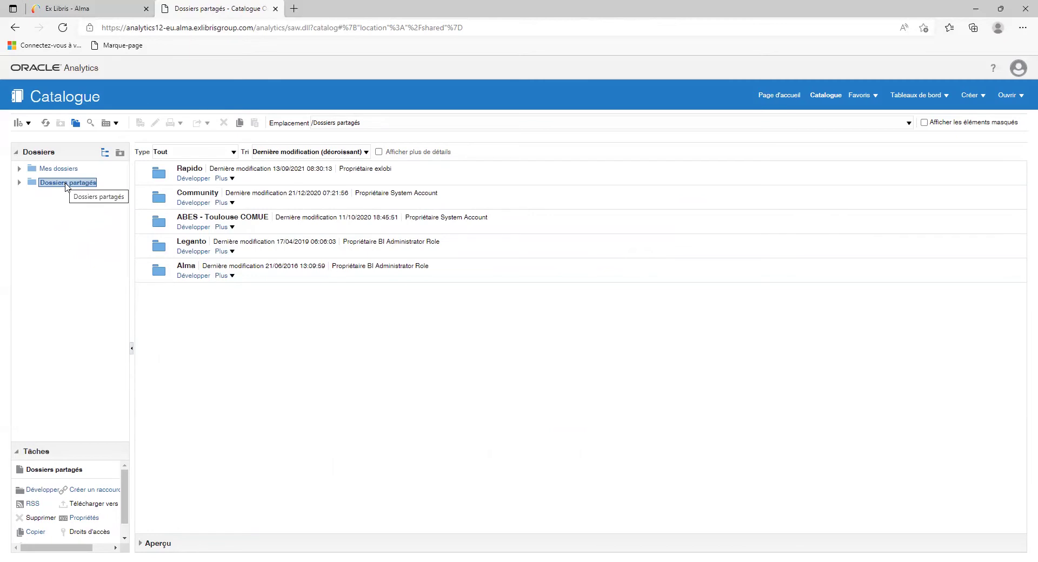
{"action": "left_click", "coordinate": [186, 219]}
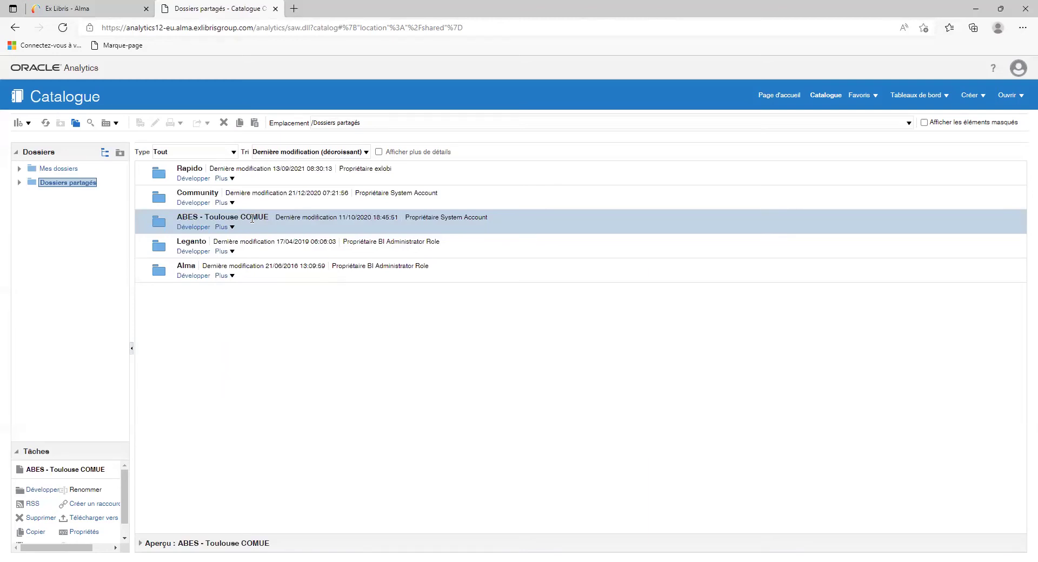
{"action": "left_click", "coordinate": [241, 265]}
{"action": "left_click", "coordinate": [235, 239]}
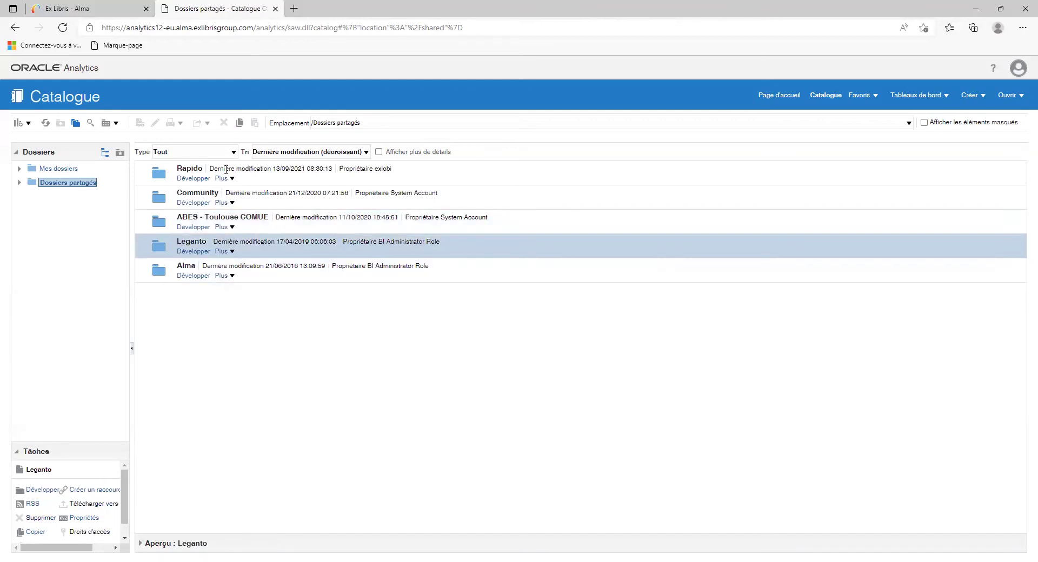
{"action": "left_click", "coordinate": [227, 185]}
{"action": "left_click", "coordinate": [230, 240]}
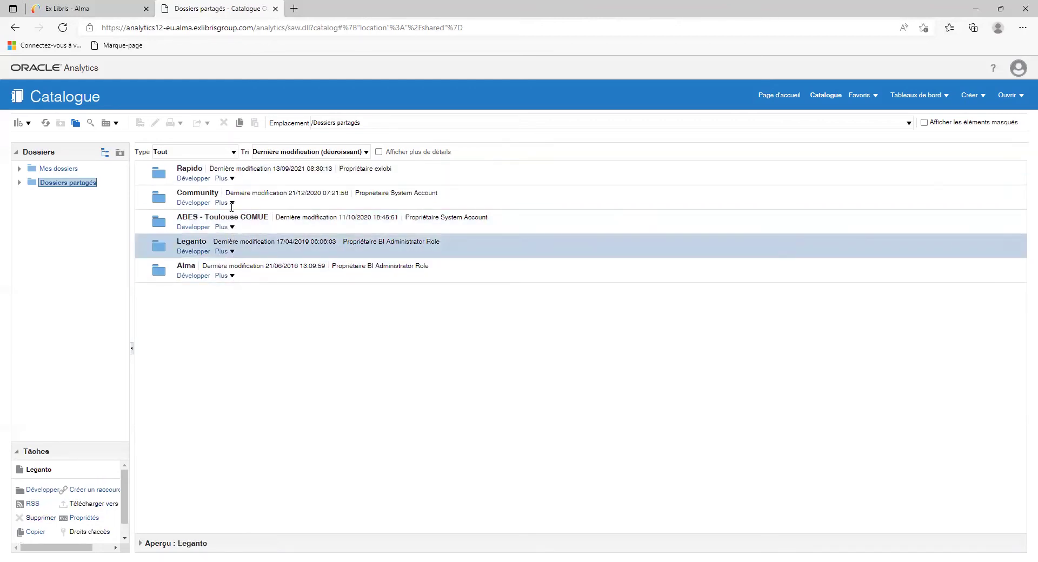
{"action": "left_click", "coordinate": [241, 169]}
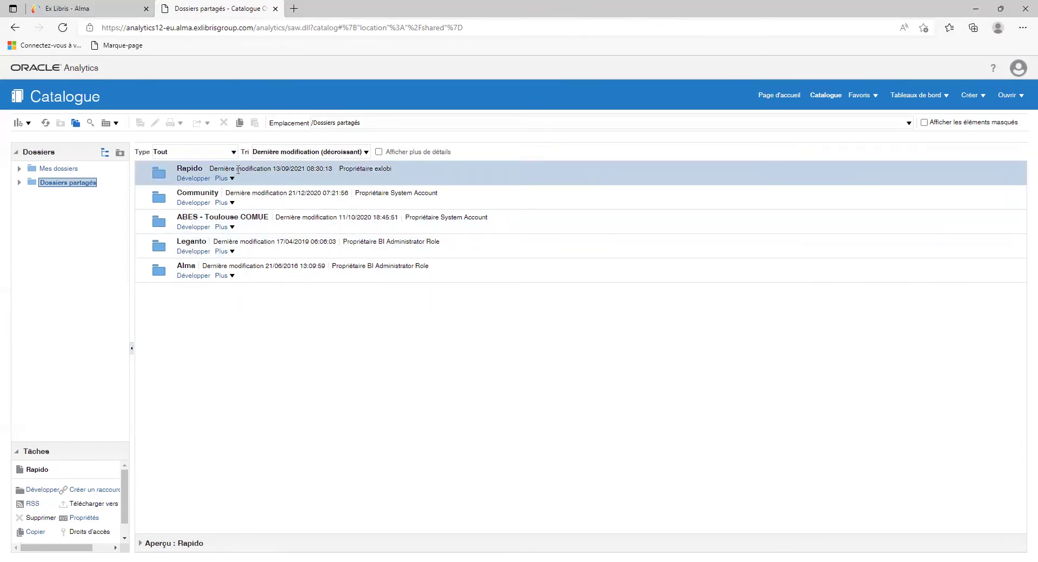
{"action": "left_click", "coordinate": [244, 249]}
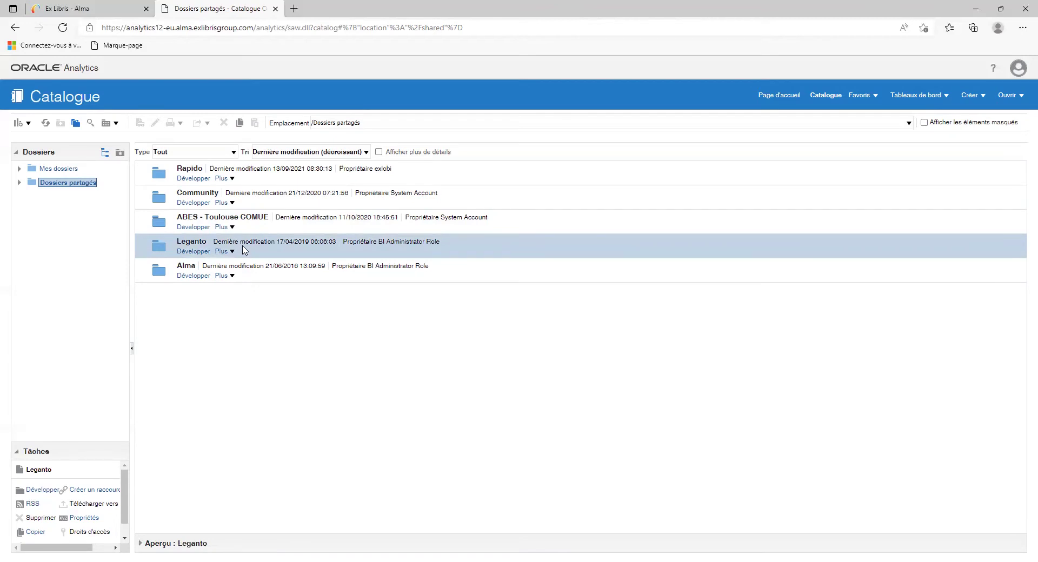
View the Reports folder inside the shared Leganto folder, collapse Leganto in the tree and return to Dossiers partagés.
{"action": "left_click", "coordinate": [203, 253]}
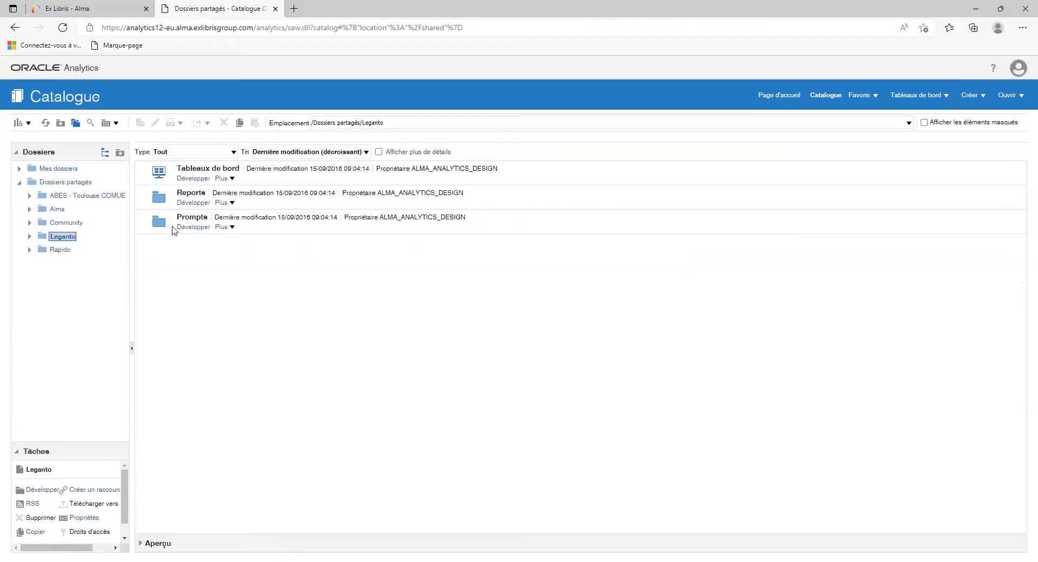
{"action": "left_click", "coordinate": [193, 202]}
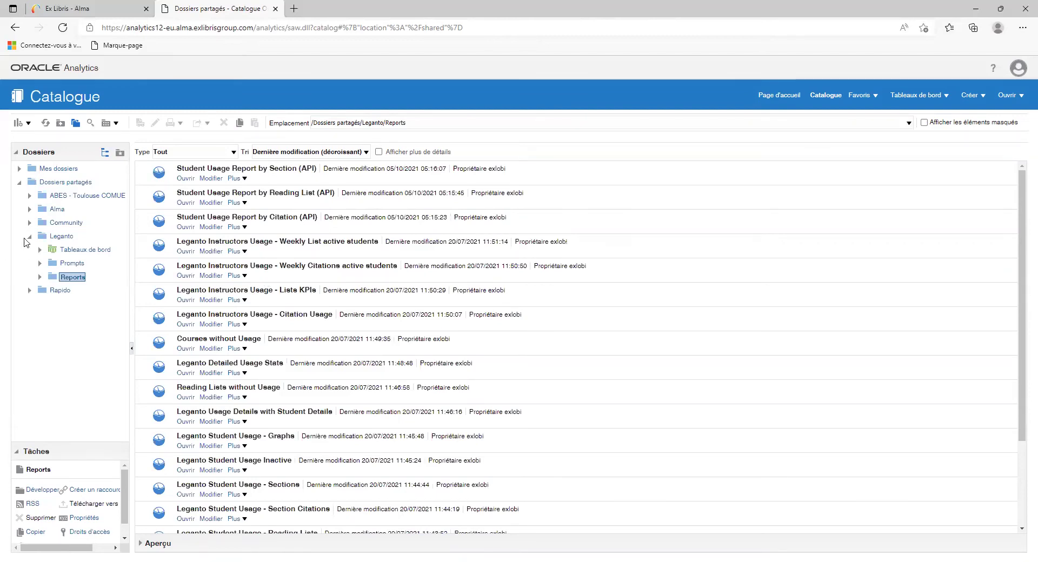
{"action": "left_click", "coordinate": [29, 237]}
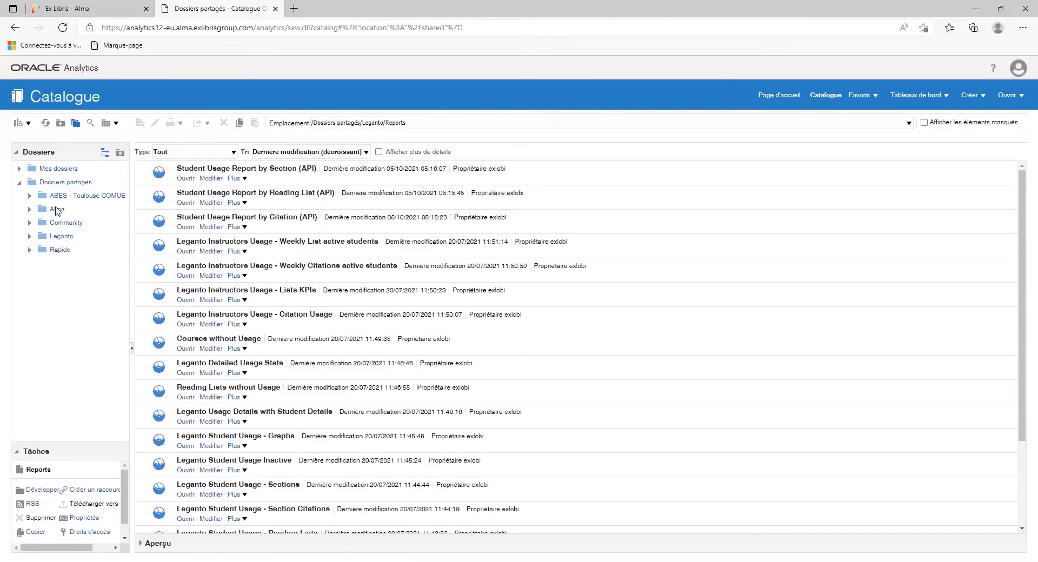
{"action": "left_click", "coordinate": [59, 183]}
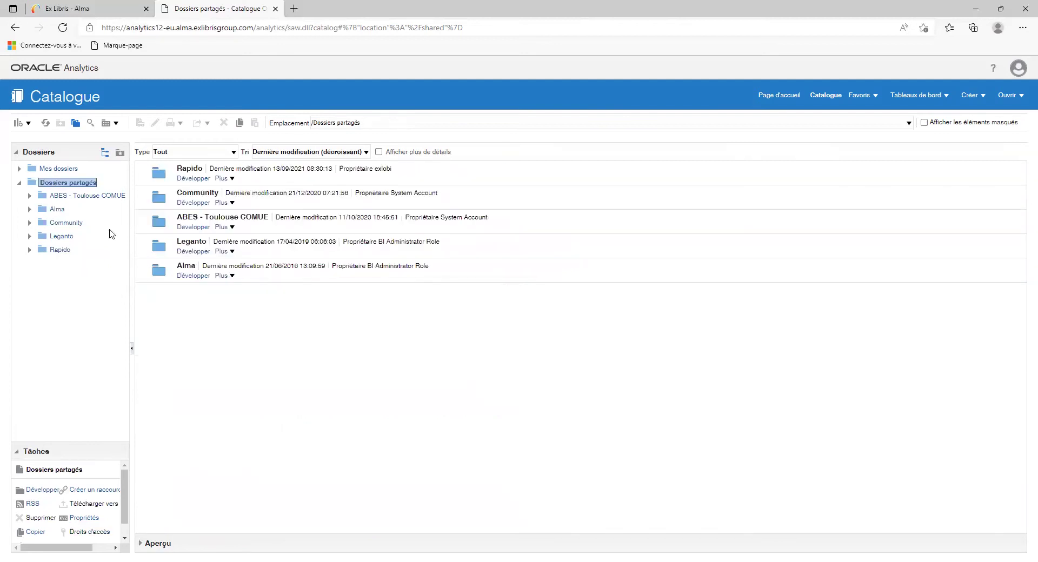
Open the shared Alma folder, look through its subfolders and return to Dossiers partagés.
{"action": "left_click", "coordinate": [185, 277]}
{"action": "scroll", "coordinate": [273, 255], "scroll_direction": "down", "scroll_amount": 2}
{"action": "scroll", "coordinate": [273, 256], "scroll_direction": "down", "scroll_amount": 6}
{"action": "scroll", "coordinate": [273, 257], "scroll_direction": "up", "scroll_amount": 6}
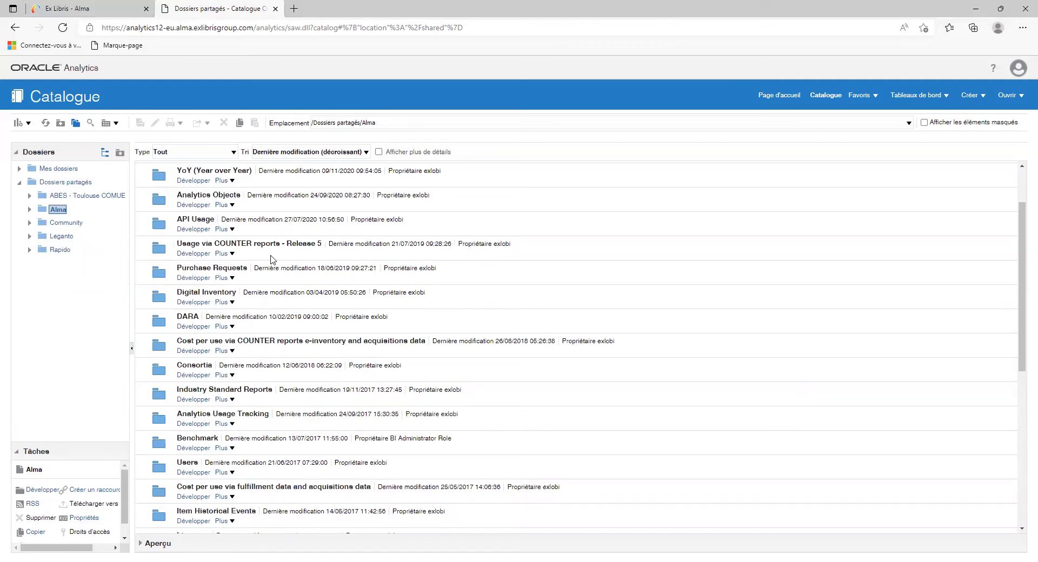
{"action": "scroll", "coordinate": [273, 259], "scroll_direction": "down", "scroll_amount": 6}
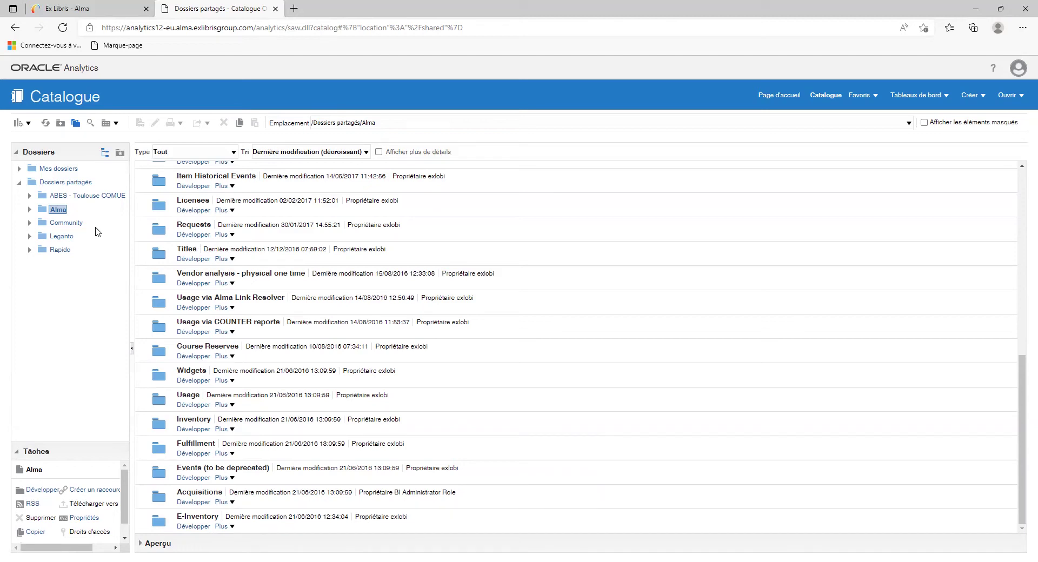
{"action": "left_click", "coordinate": [70, 183]}
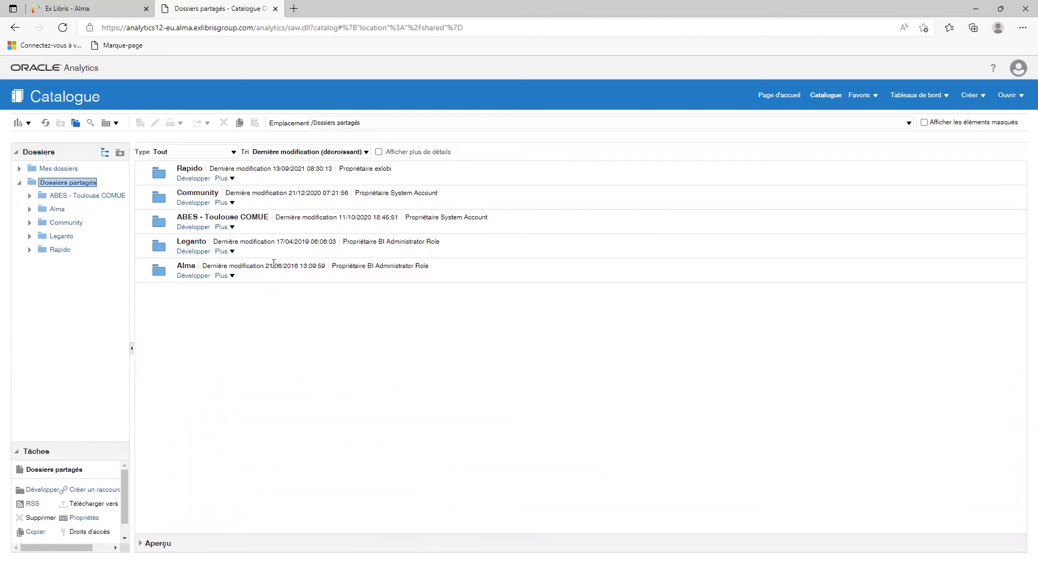
Point out the shared Community and Alma folders, and open the Reports folder inside Community.
{"action": "left_click", "coordinate": [204, 198]}
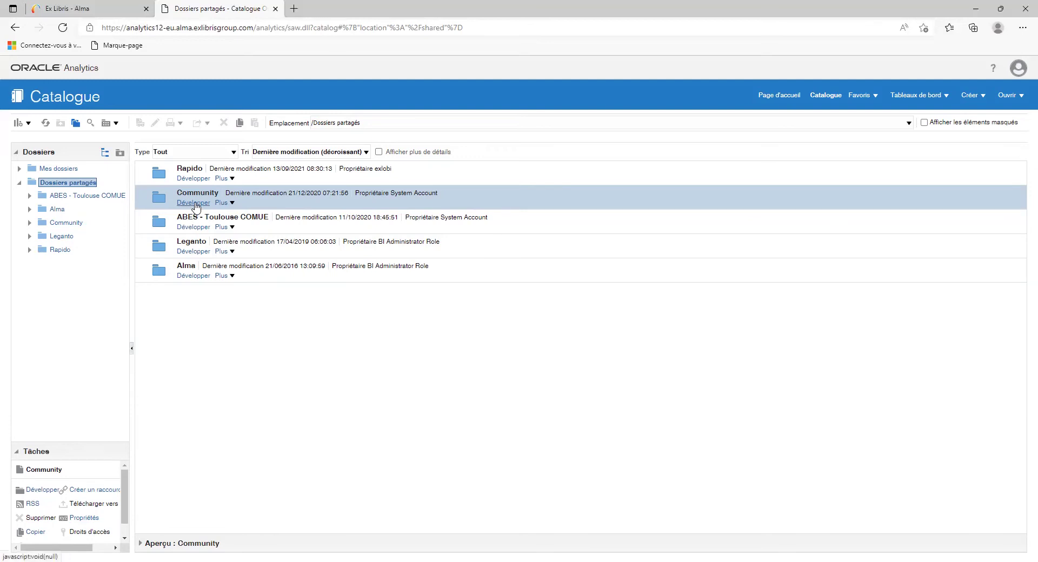
{"action": "left_click", "coordinate": [192, 273]}
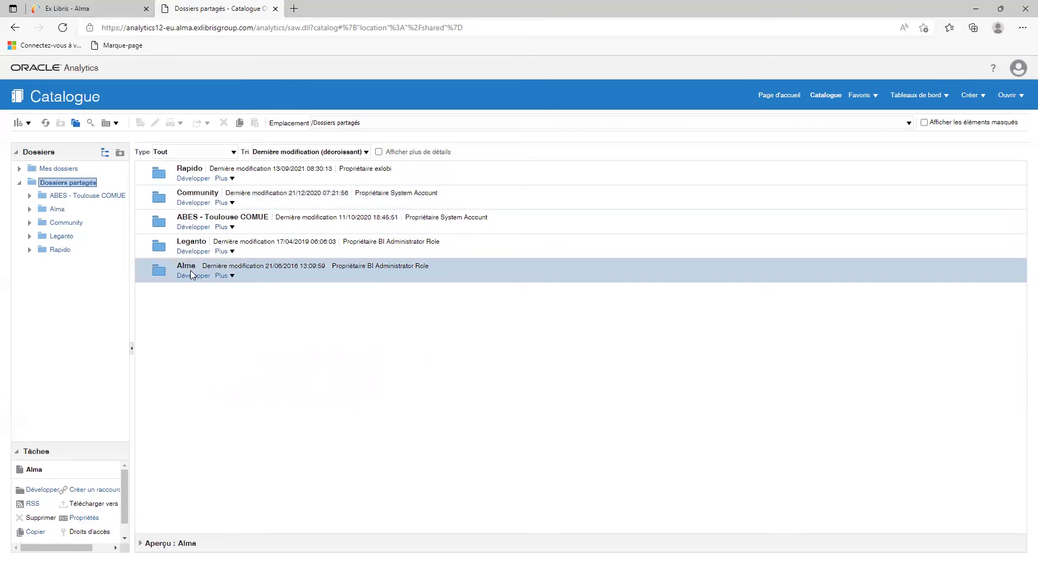
{"action": "left_click", "coordinate": [192, 207]}
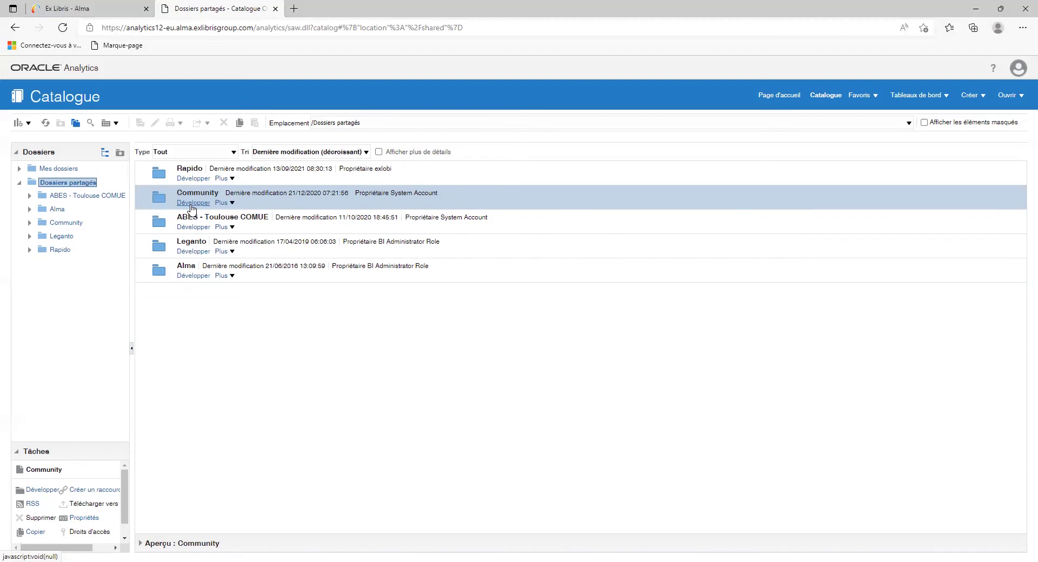
{"action": "left_click", "coordinate": [192, 204]}
{"action": "left_click", "coordinate": [192, 179]}
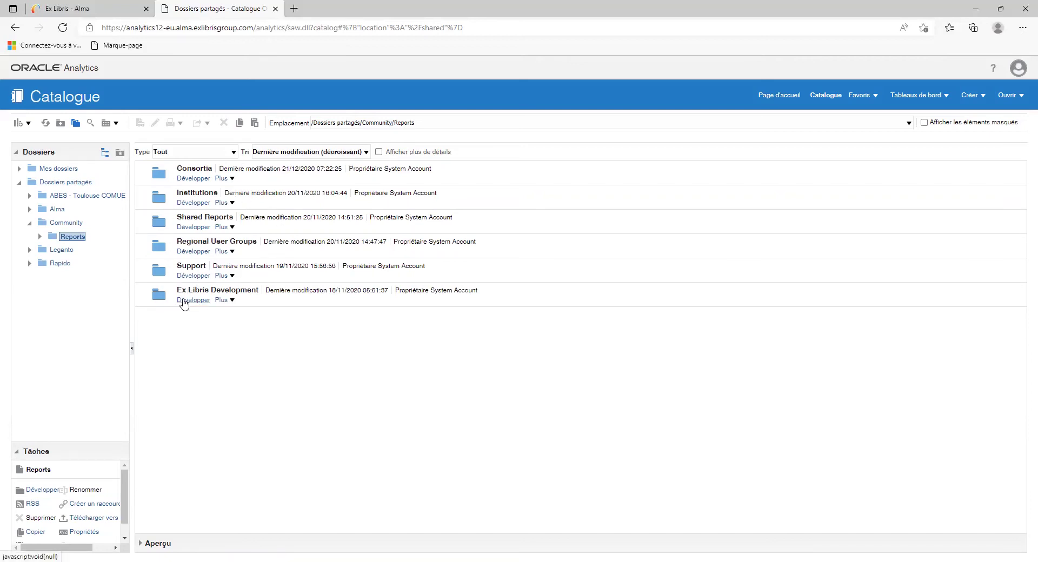
Open the Institutions folder under Community/Reports, look through its institution folders and go back up to Reports.
{"action": "left_click", "coordinate": [197, 207]}
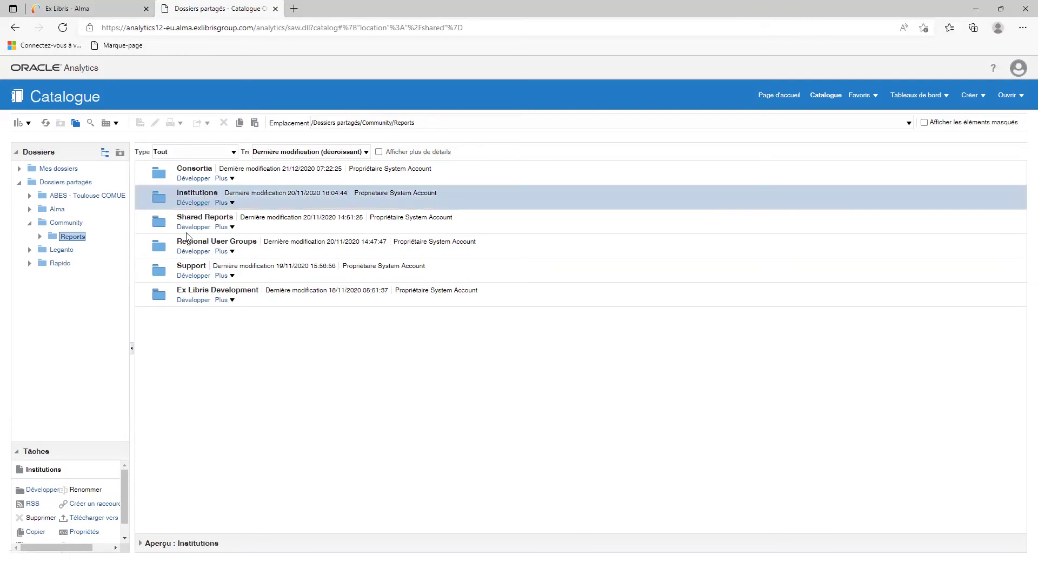
{"action": "left_click", "coordinate": [187, 204]}
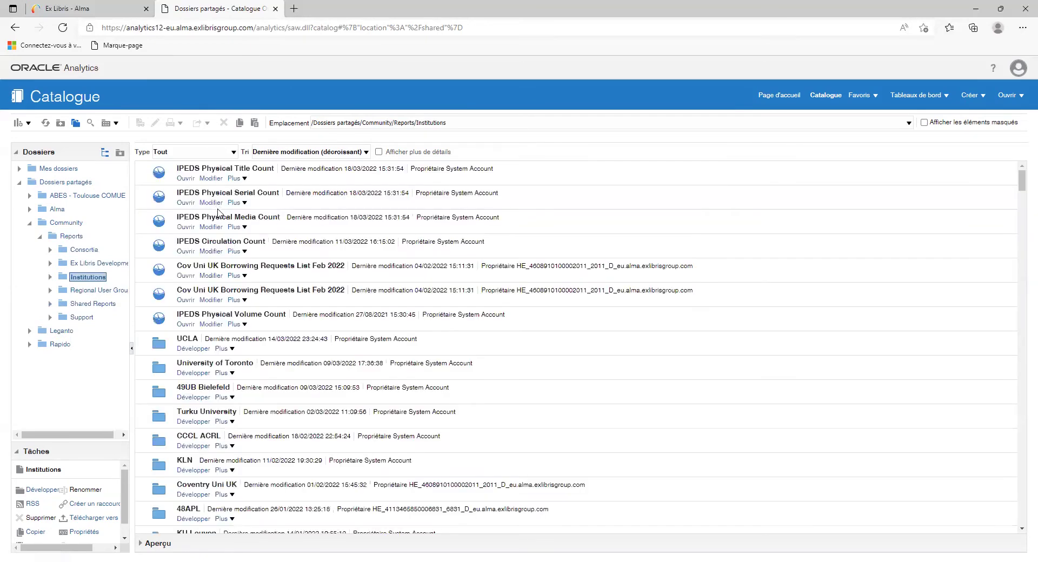
{"action": "scroll", "coordinate": [220, 229], "scroll_direction": "down", "scroll_amount": 20}
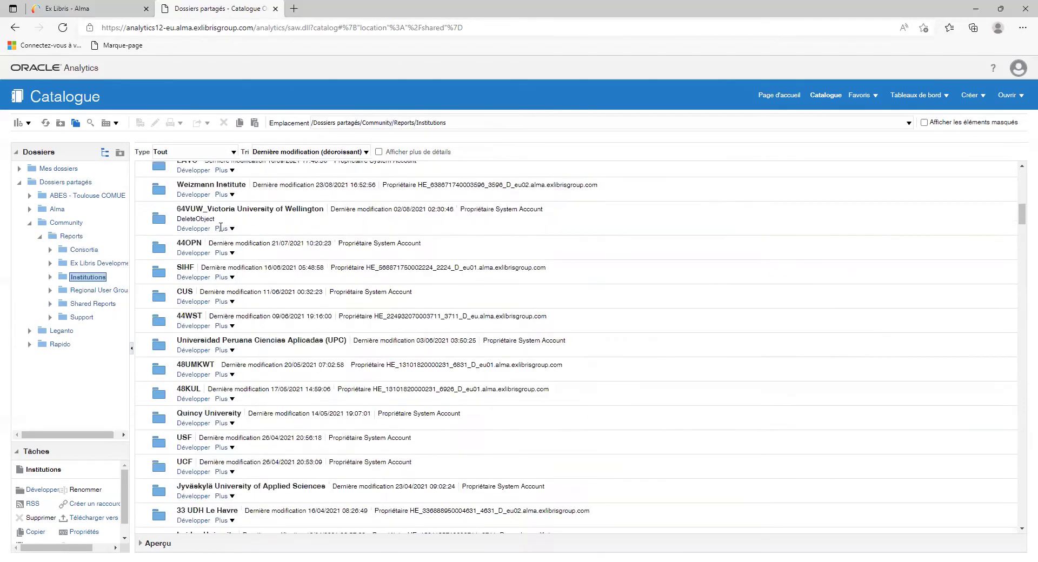
{"action": "scroll", "coordinate": [221, 228], "scroll_direction": "down", "scroll_amount": 20}
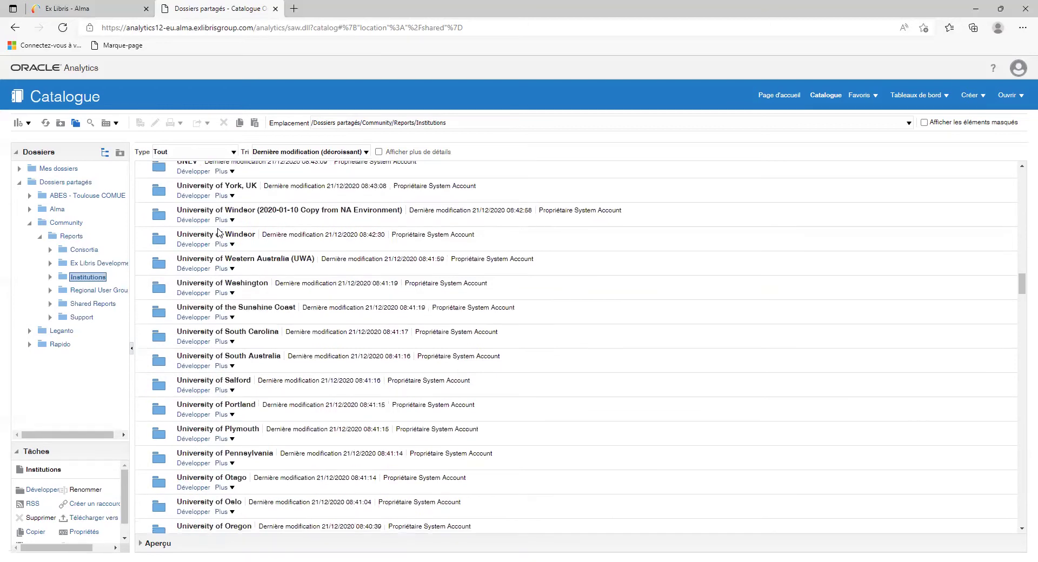
{"action": "left_click_drag", "start_coordinate": [1022, 287], "coordinate": [1022, 323]}
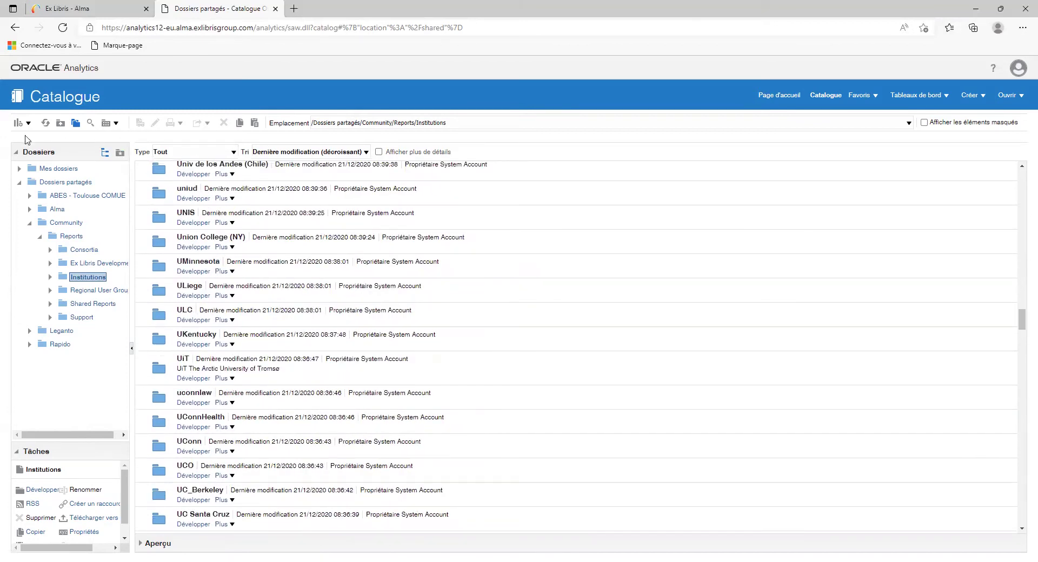
{"action": "left_click", "coordinate": [61, 126]}
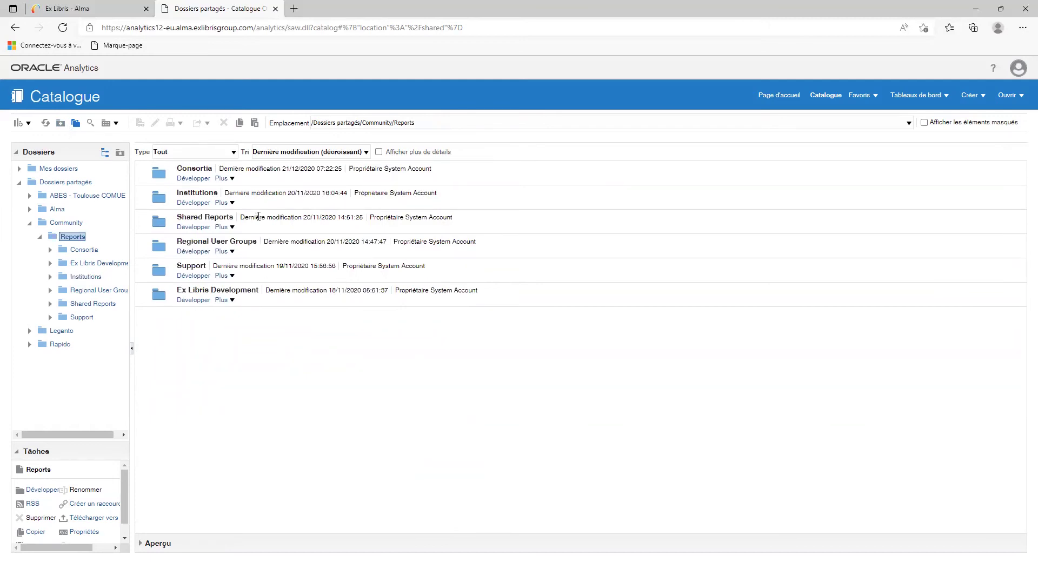
Examine the consortium folders inside Consortia, including BIBSYS and WHELF, and return to the Community Reports folder.
{"action": "left_click", "coordinate": [202, 241]}
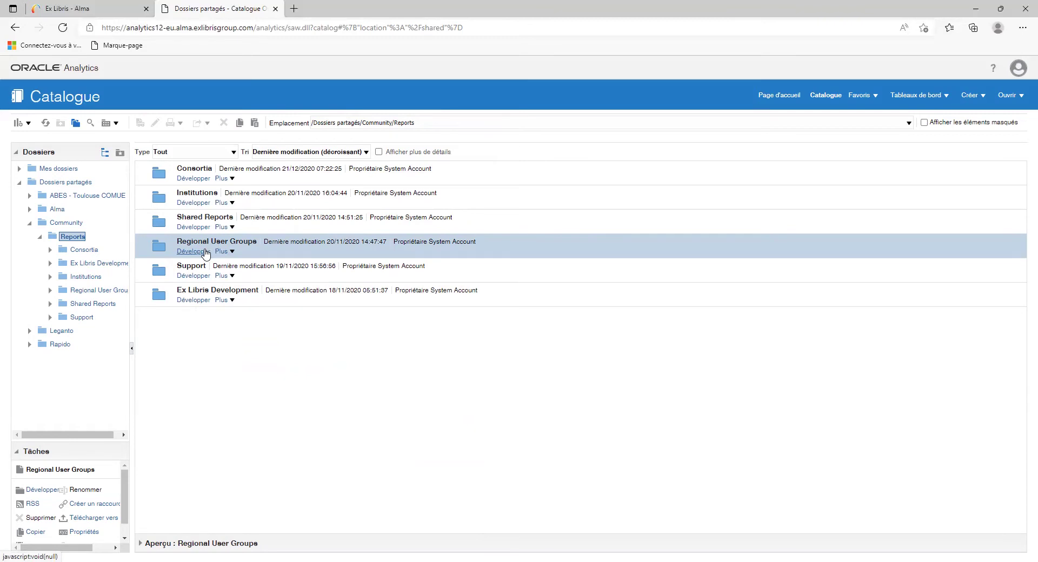
{"action": "left_click", "coordinate": [195, 179]}
{"action": "scroll", "coordinate": [241, 336], "scroll_direction": "down", "scroll_amount": 3}
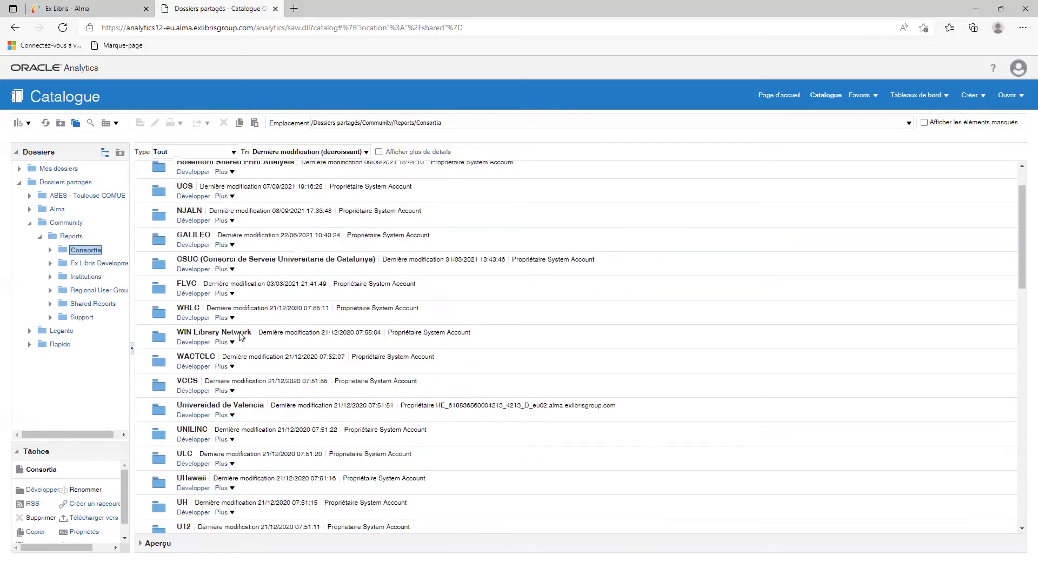
{"action": "scroll", "coordinate": [241, 335], "scroll_direction": "down", "scroll_amount": 10}
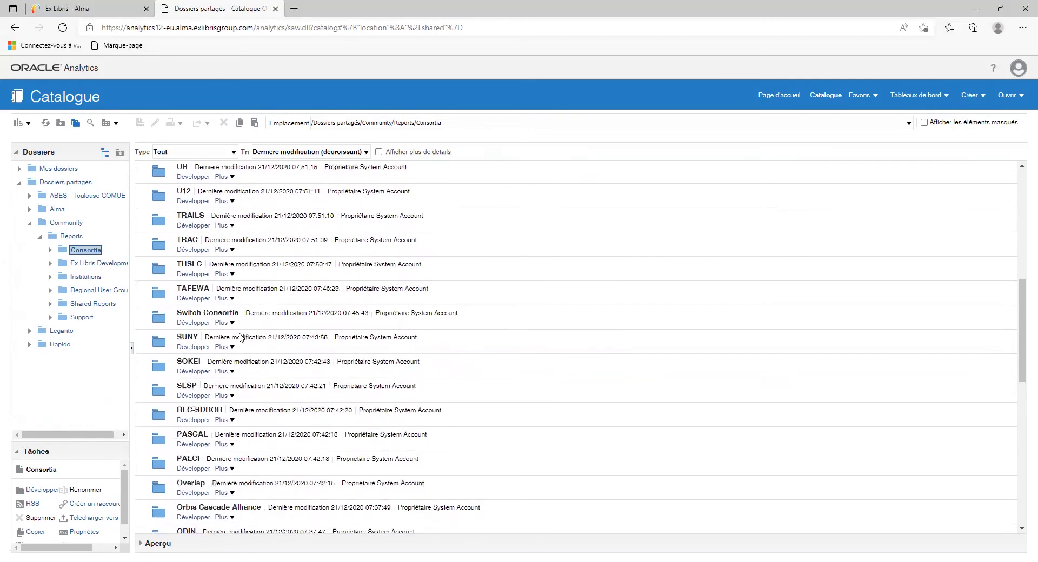
{"action": "scroll", "coordinate": [240, 333], "scroll_direction": "down", "scroll_amount": 5}
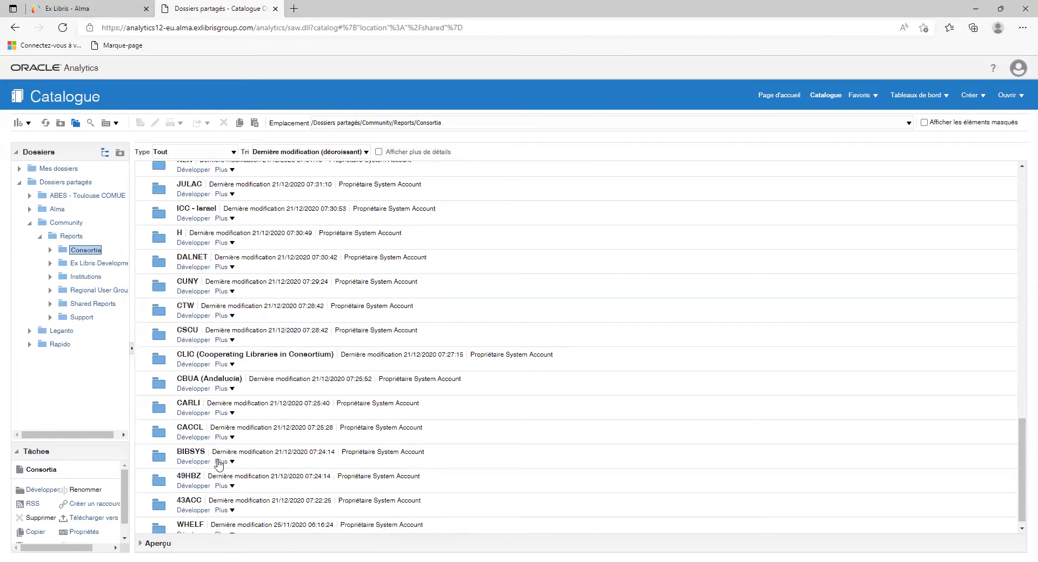
{"action": "left_click", "coordinate": [209, 458]}
{"action": "scroll", "coordinate": [208, 456], "scroll_direction": "down", "scroll_amount": 1}
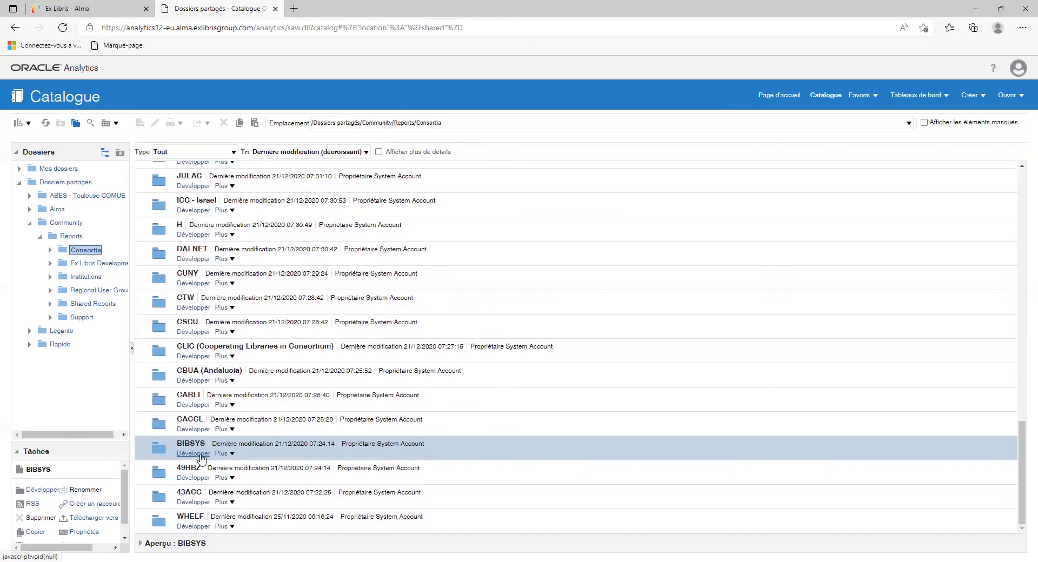
{"action": "left_click", "coordinate": [195, 517]}
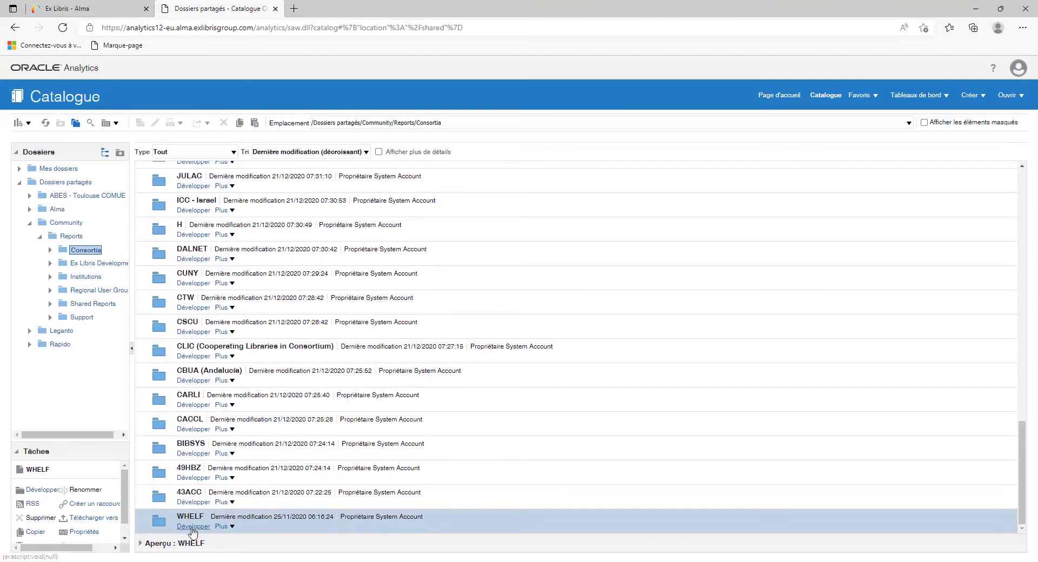
{"action": "left_click", "coordinate": [72, 236]}
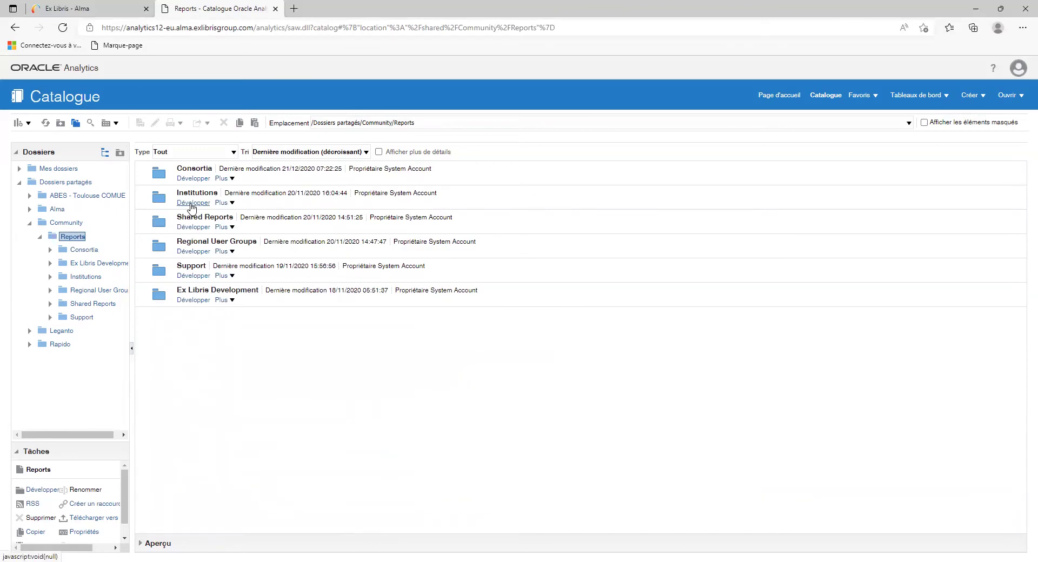
Reopen the Institutions folder and examine its analyses and institution folders in last-modified order, down to the oldest entries.
{"action": "left_click", "coordinate": [192, 203]}
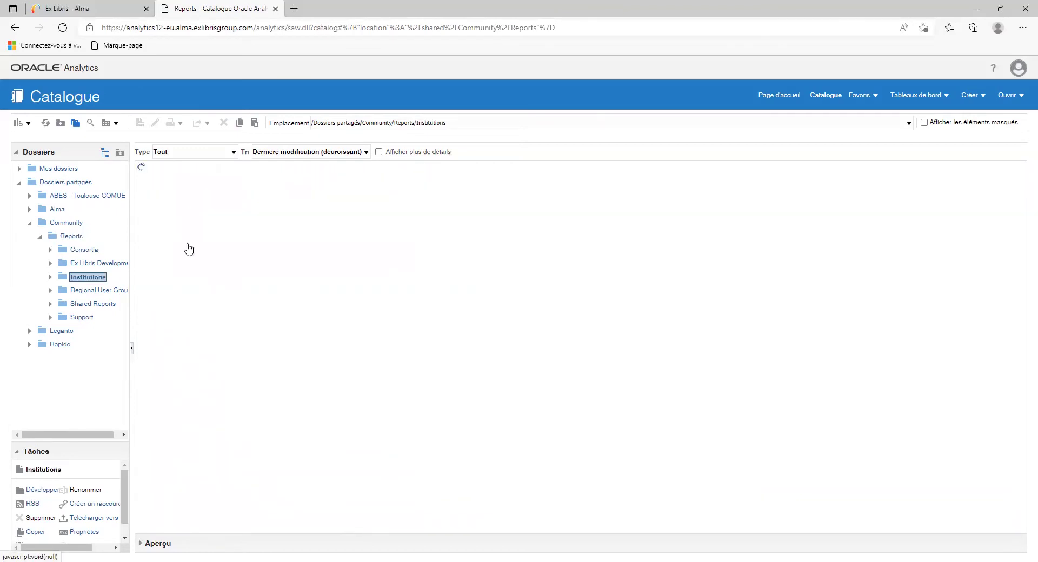
{"action": "scroll", "coordinate": [303, 319], "scroll_direction": "down", "scroll_amount": 3}
{"action": "scroll", "coordinate": [302, 318], "scroll_direction": "down", "scroll_amount": 1}
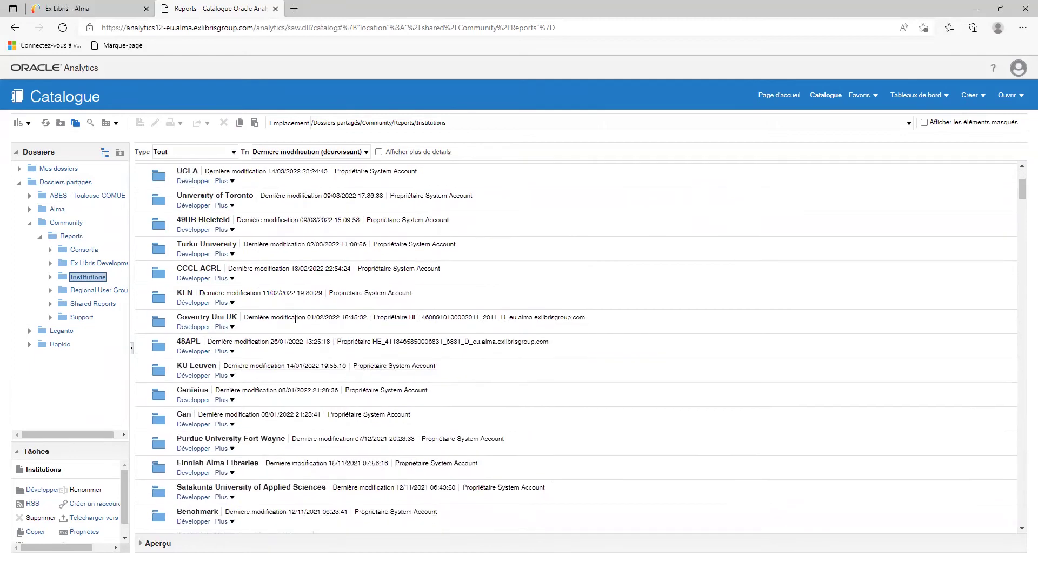
{"action": "scroll", "coordinate": [265, 319], "scroll_direction": "up", "scroll_amount": 4}
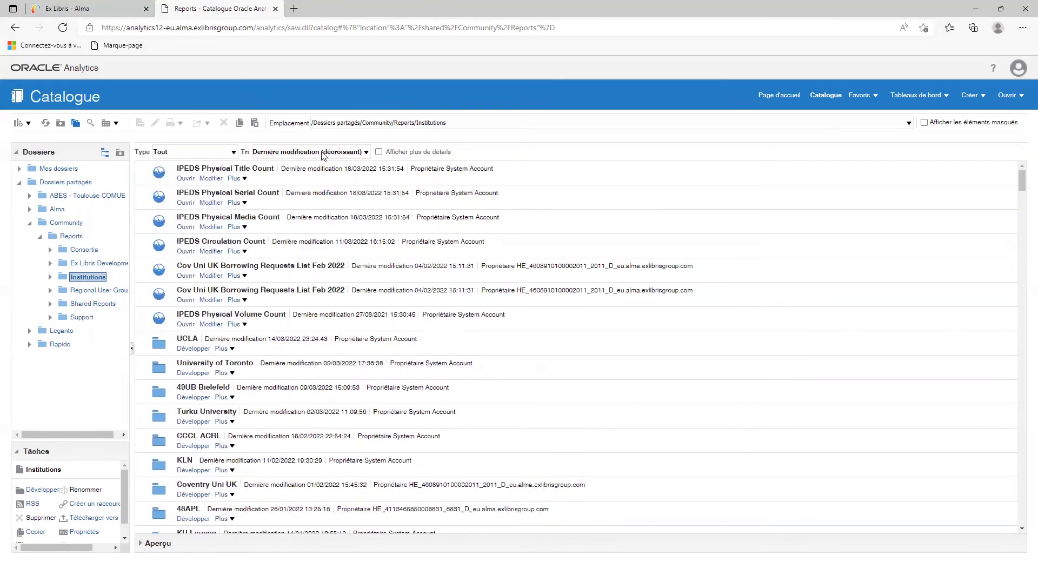
{"action": "left_click", "coordinate": [322, 156]}
{"action": "scroll", "coordinate": [266, 338], "scroll_direction": "down", "scroll_amount": 5}
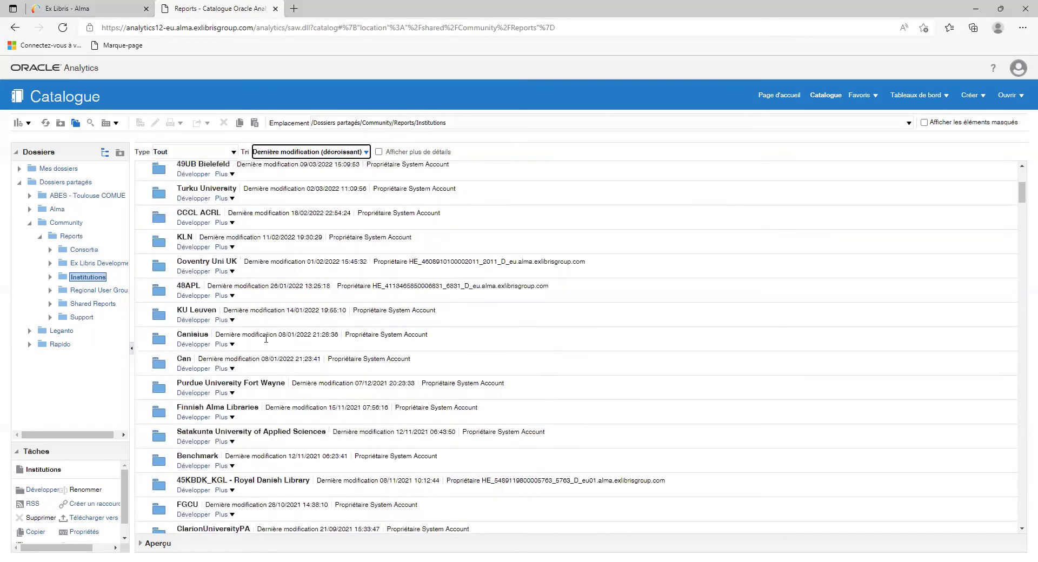
{"action": "scroll", "coordinate": [266, 338], "scroll_direction": "down", "scroll_amount": 6}
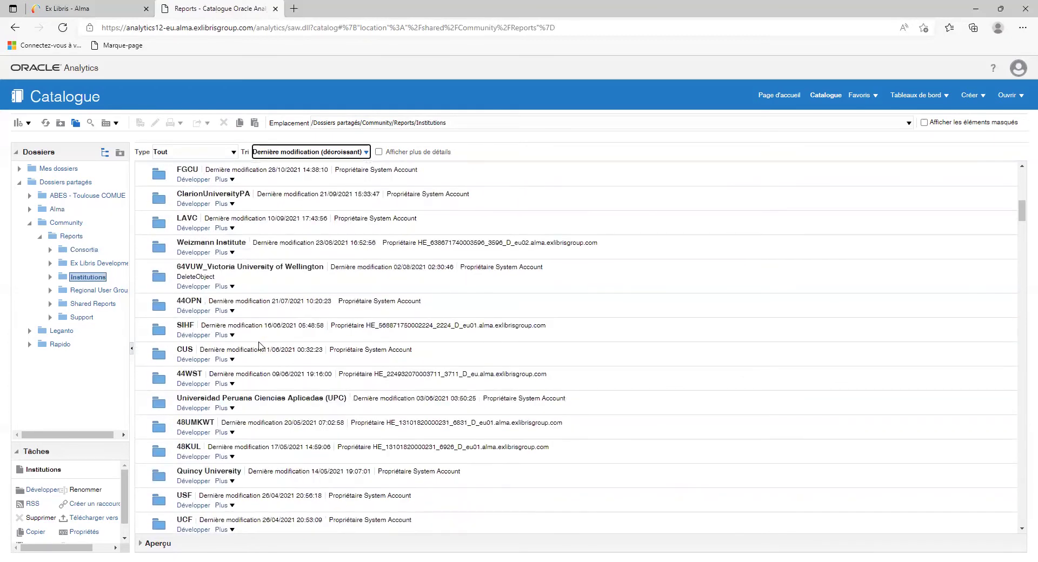
{"action": "left_click_drag", "start_coordinate": [1021, 217], "coordinate": [1023, 498]}
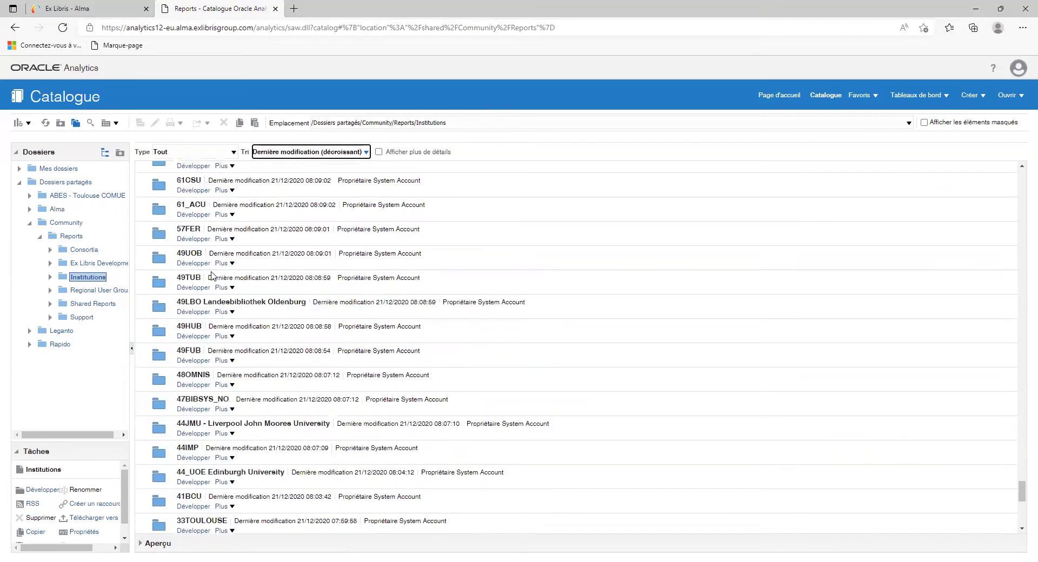
{"action": "scroll", "coordinate": [214, 273], "scroll_direction": "up", "scroll_amount": 2}
{"action": "scroll", "coordinate": [190, 266], "scroll_direction": "up", "scroll_amount": 2}
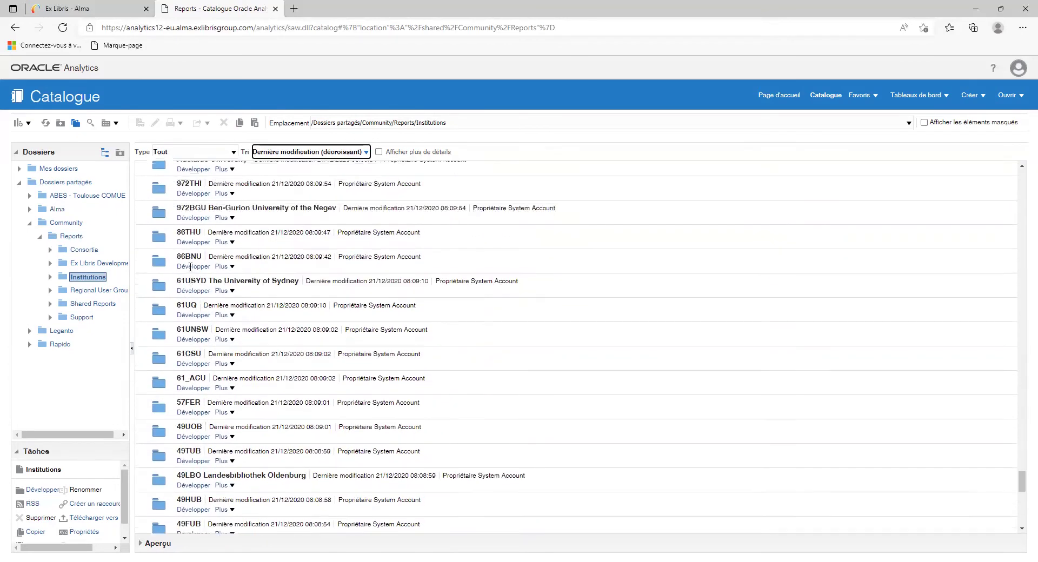
{"action": "scroll", "coordinate": [193, 269], "scroll_direction": "down", "scroll_amount": 3}
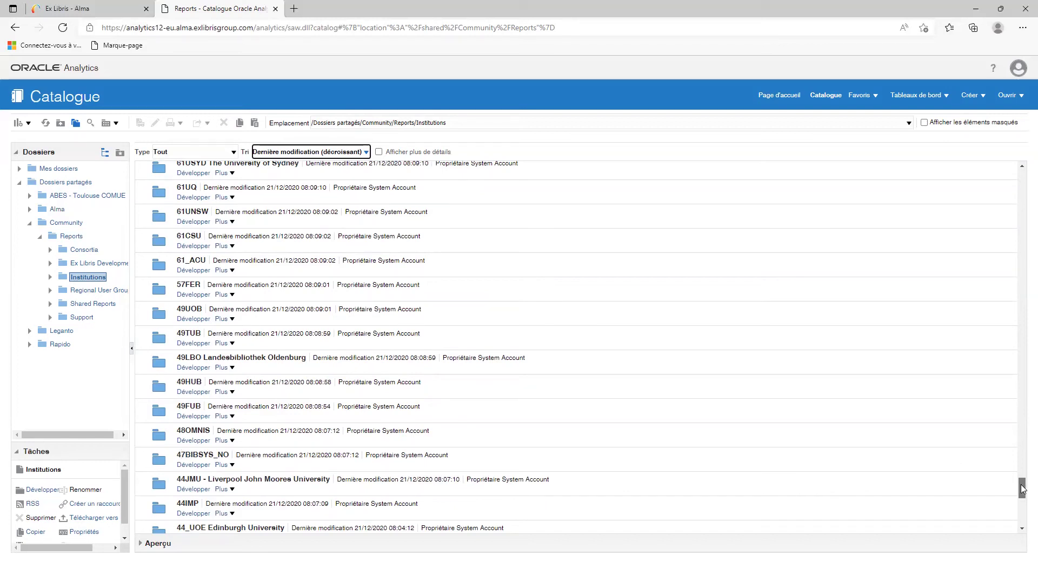
Sort the contents of the Institutions folder by Nom (A-Z).
{"action": "left_click_drag", "start_coordinate": [1022, 489], "coordinate": [1021, 173]}
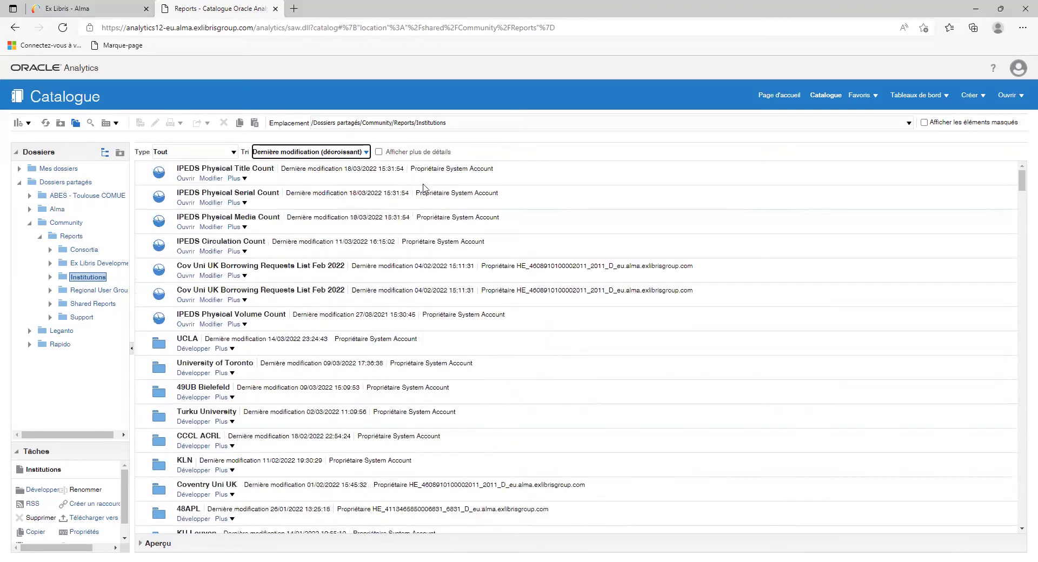
{"action": "left_click", "coordinate": [324, 152]}
{"action": "left_click", "coordinate": [322, 168]}
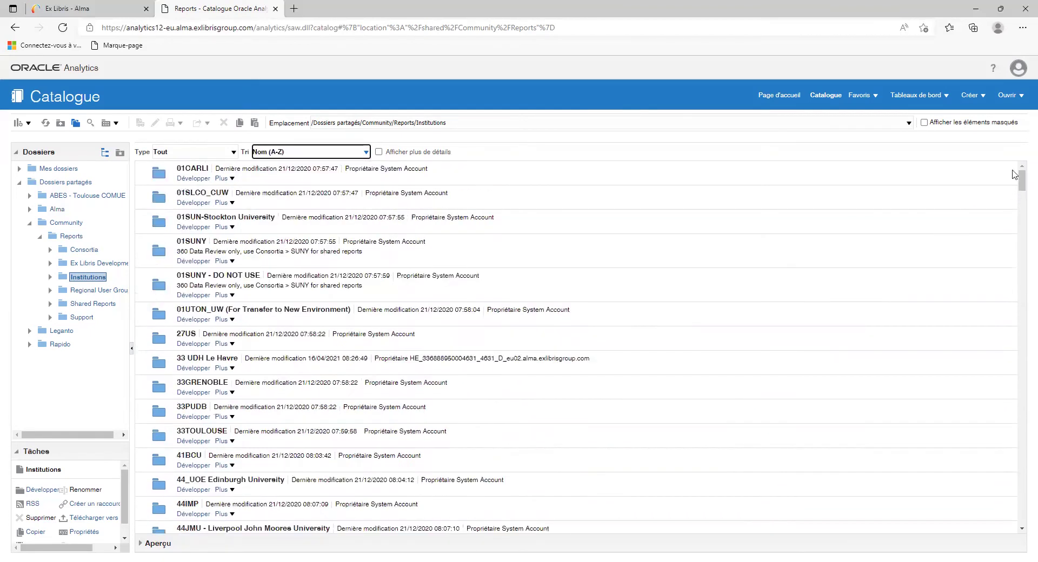
View the analyses inside the 33 UDH Le Havre folder and go back up to Institutions.
{"action": "left_click_drag", "start_coordinate": [1022, 178], "coordinate": [1023, 187]}
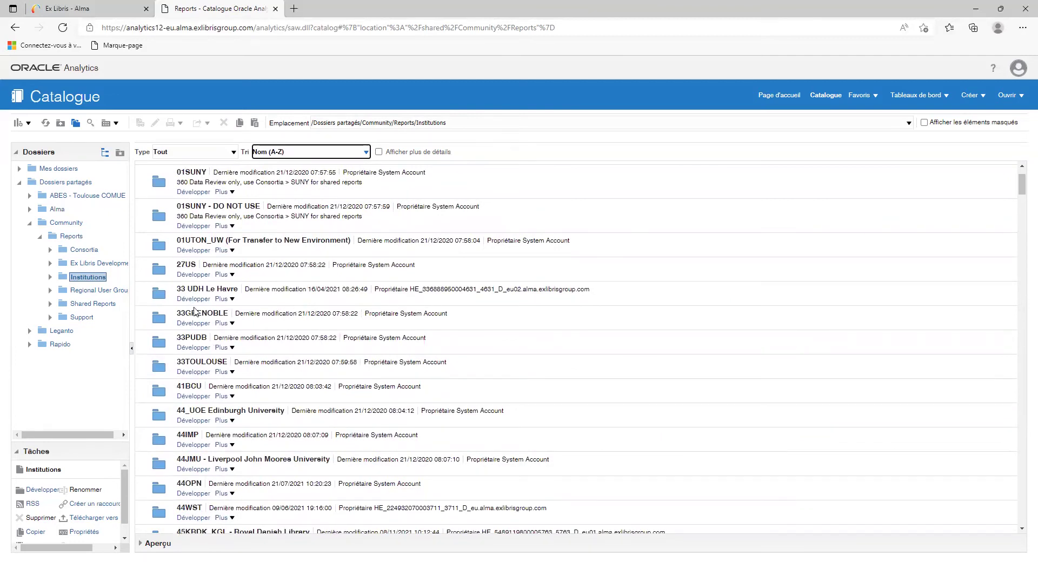
{"action": "left_click", "coordinate": [198, 290]}
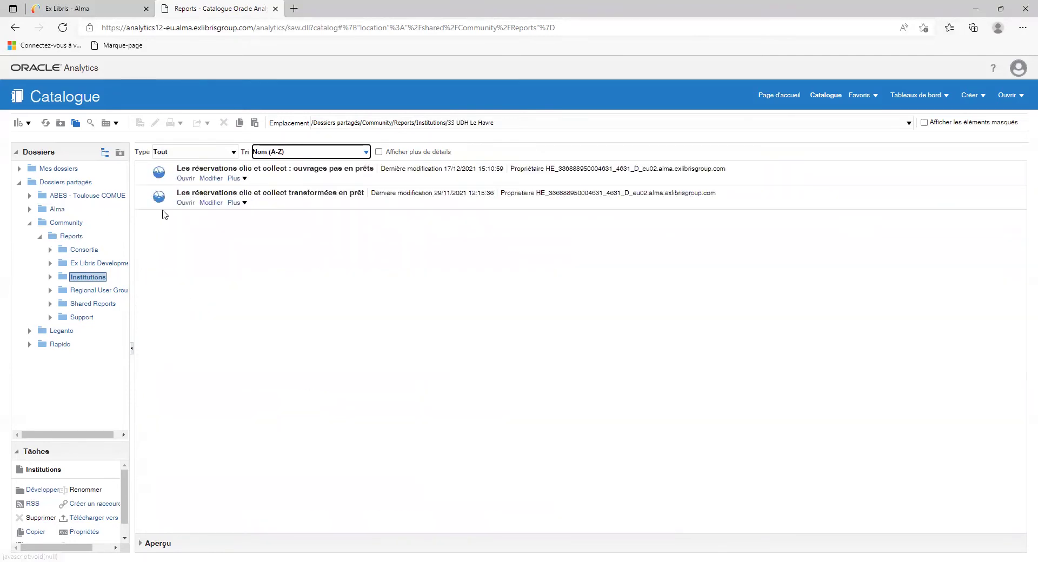
{"action": "left_click", "coordinate": [63, 123]}
Select the 33 UDH Le Havre folder and then the 33GRENOBLE folder in the Institutions list.
{"action": "scroll", "coordinate": [243, 312], "scroll_direction": "down", "scroll_amount": 2}
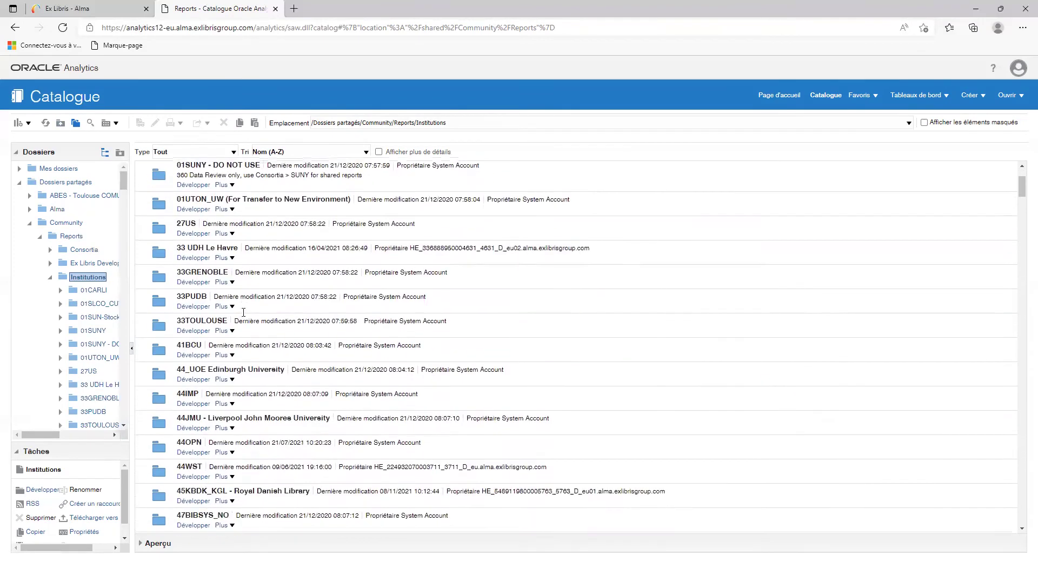
{"action": "left_click", "coordinate": [243, 251]}
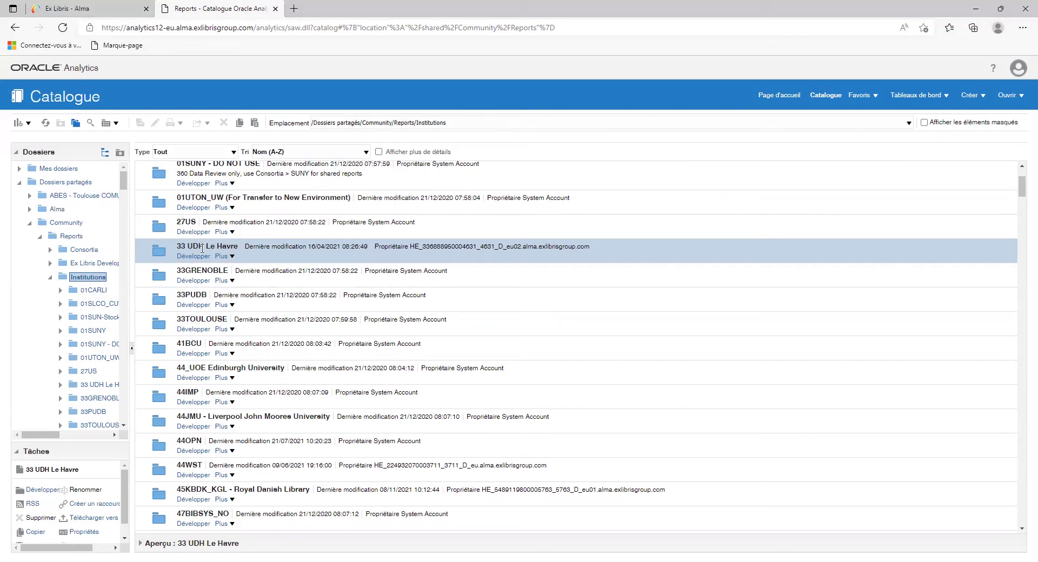
{"action": "left_click", "coordinate": [208, 273]}
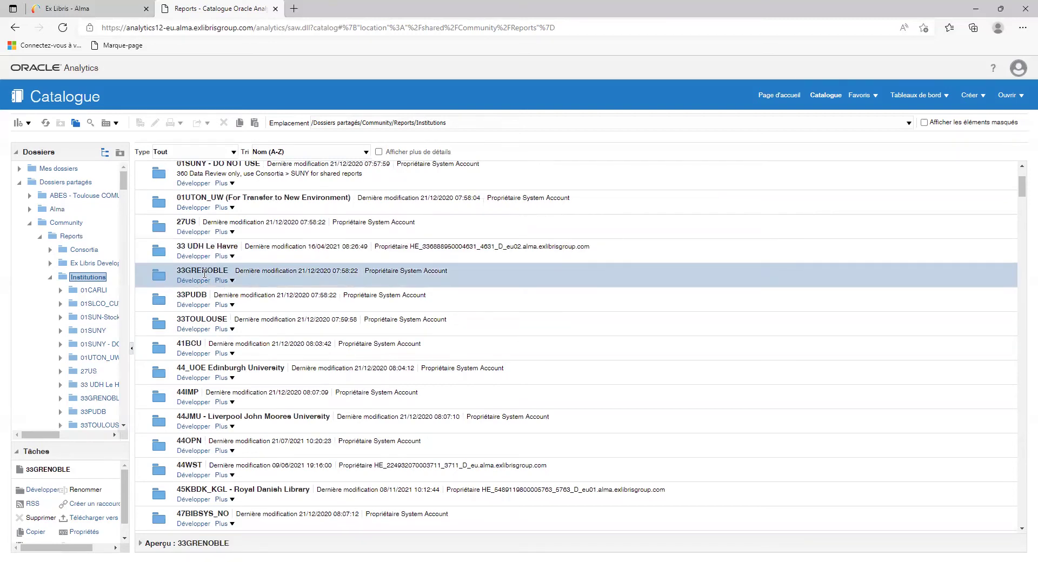
Select in turn the French institution folders 33PUDB, 33TOULOUSE, 33 UDH Le Havre and 33GRENOBLE, ending on 33TOULOUSE.
{"action": "left_click", "coordinate": [186, 297]}
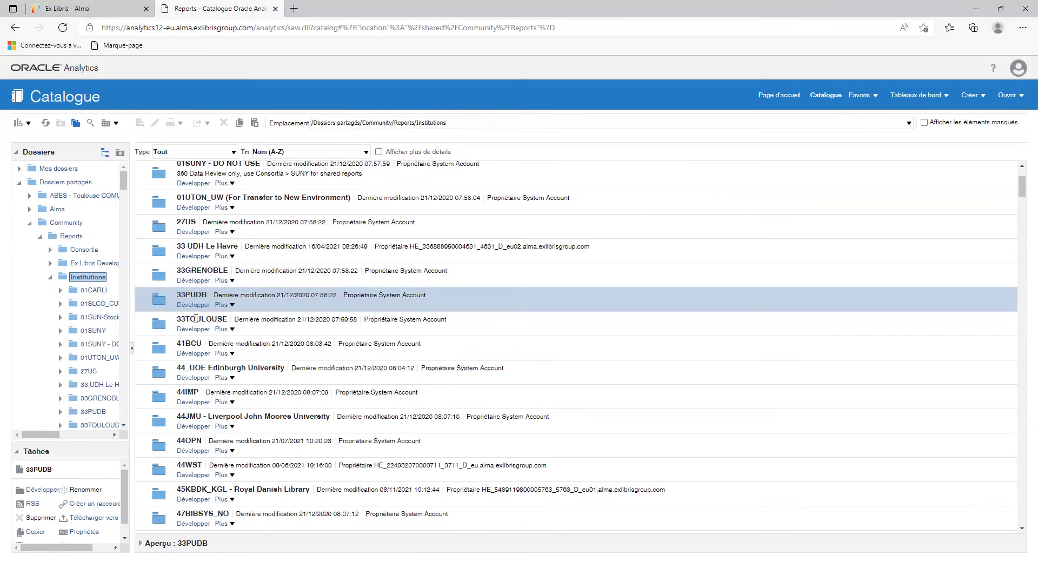
{"action": "left_click", "coordinate": [195, 319]}
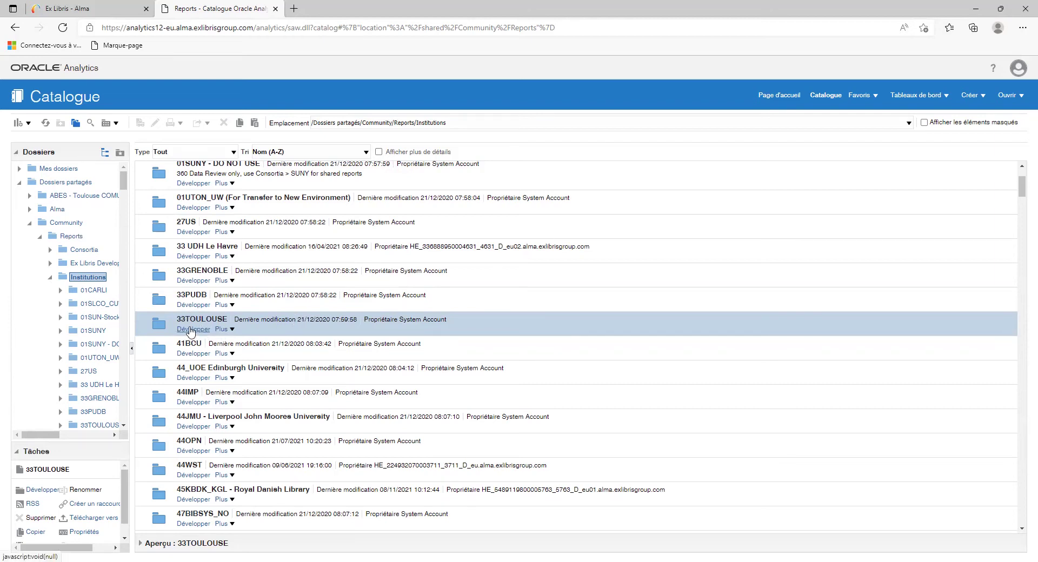
{"action": "left_click", "coordinate": [194, 245]}
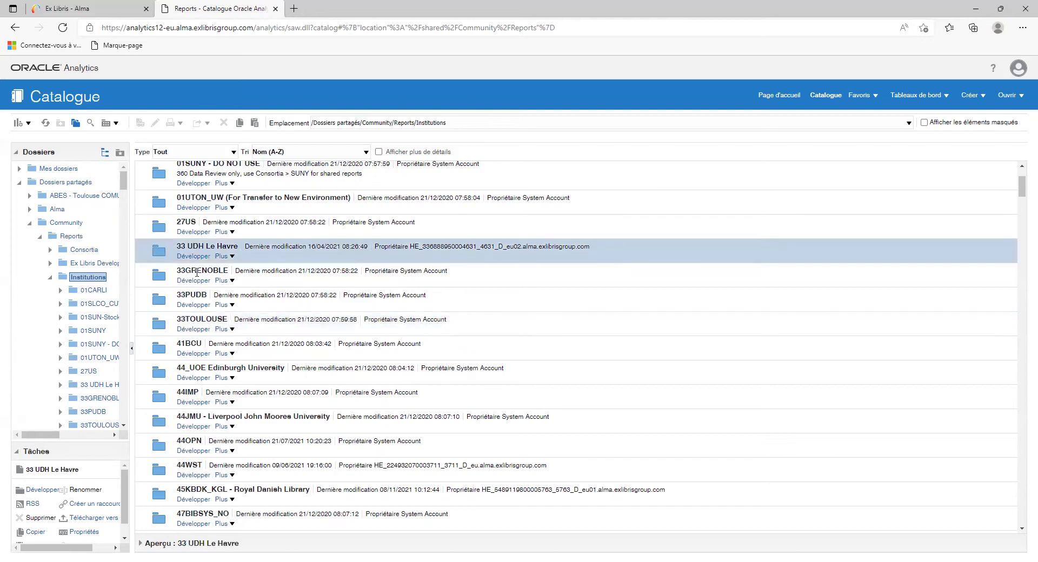
{"action": "left_click", "coordinate": [197, 272]}
{"action": "left_click", "coordinate": [196, 297]}
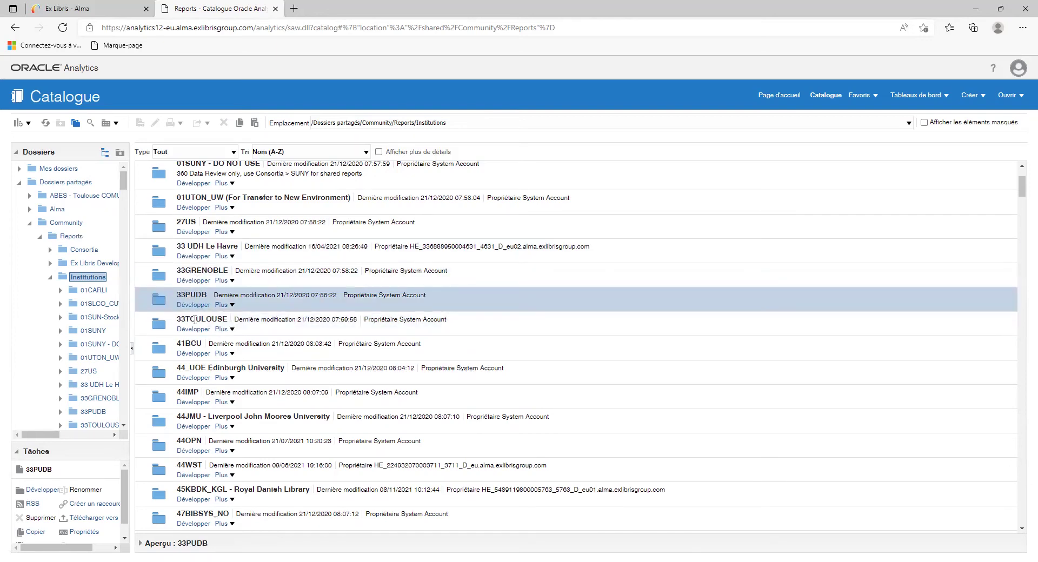
{"action": "left_click", "coordinate": [195, 319]}
Open the ULiege folder in Institutions and open its analysis "RL - Average of items loaned by month in 1 year" for editing.
{"action": "scroll", "coordinate": [298, 338], "scroll_direction": "down", "scroll_amount": 8}
{"action": "scroll", "coordinate": [295, 338], "scroll_direction": "down", "scroll_amount": 10}
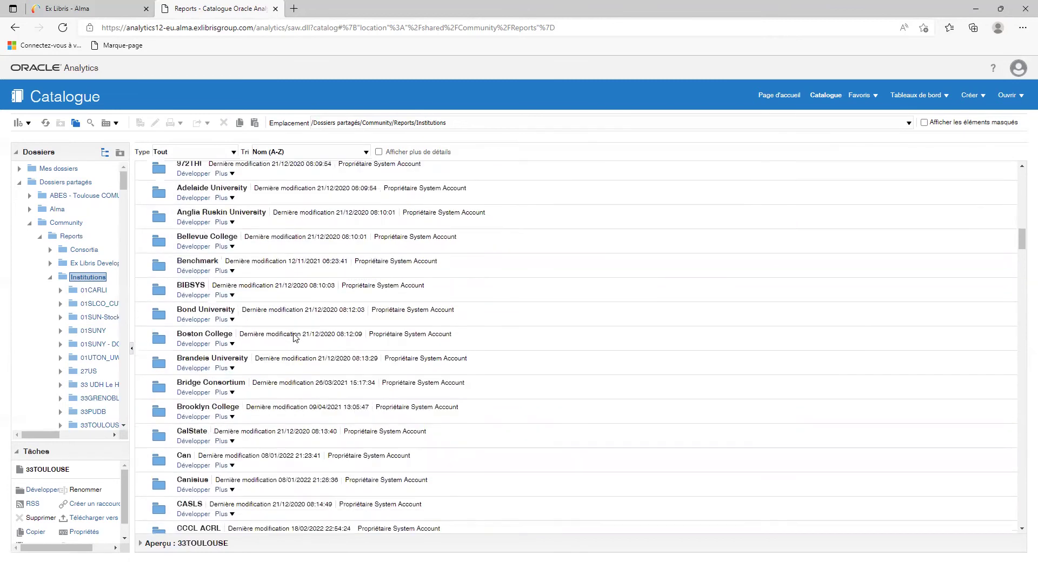
{"action": "scroll", "coordinate": [955, 262], "scroll_direction": "down", "scroll_amount": 4}
{"action": "left_click_drag", "start_coordinate": [1022, 252], "coordinate": [1023, 432]}
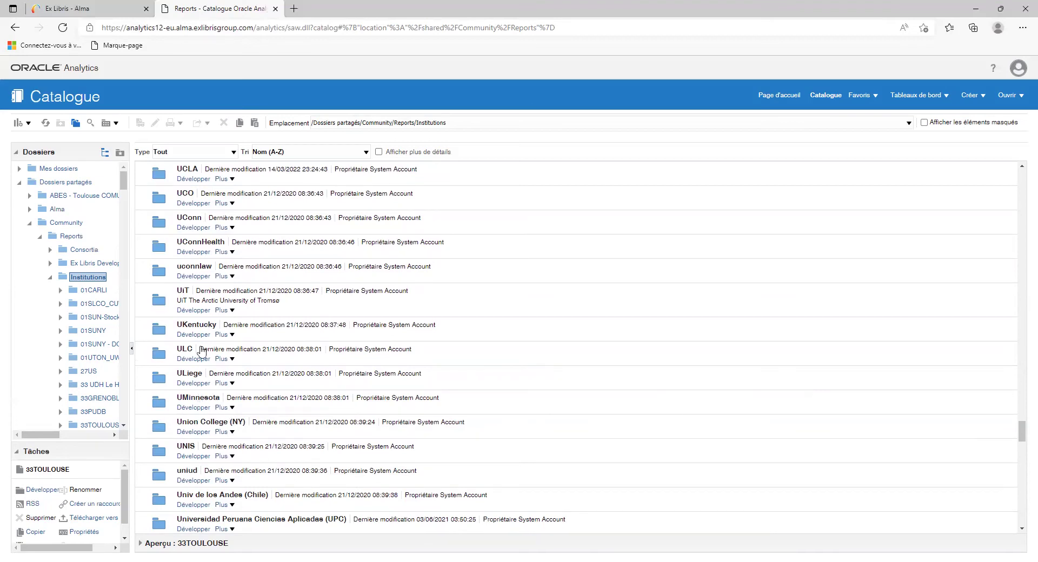
{"action": "left_click", "coordinate": [195, 388]}
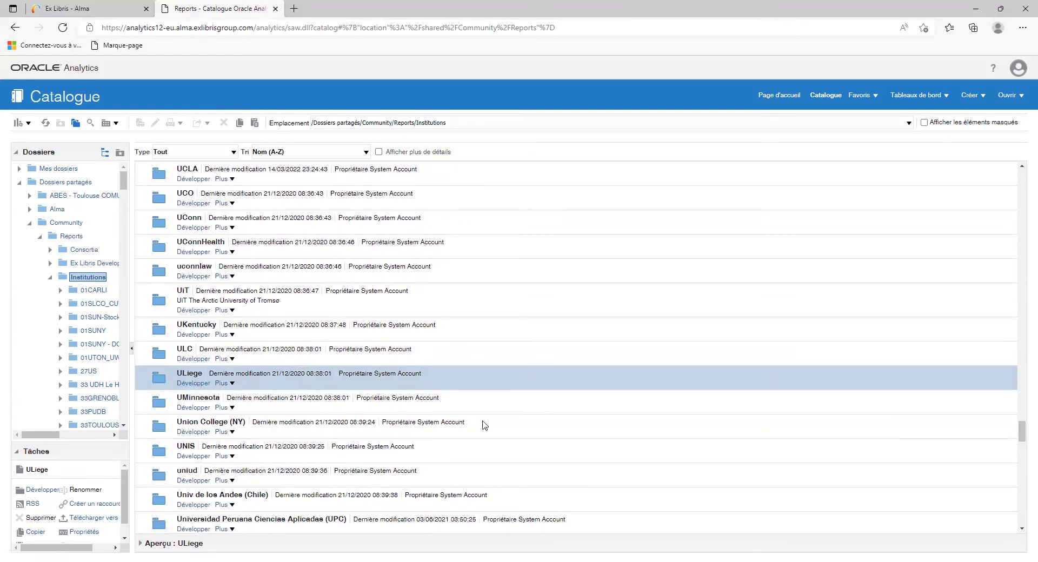
{"action": "left_click", "coordinate": [192, 383]}
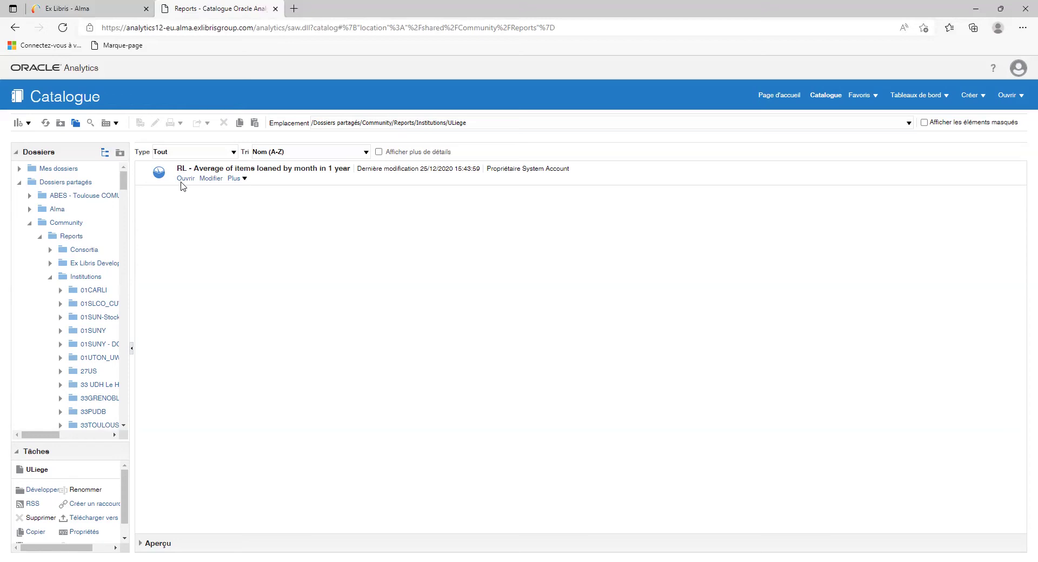
{"action": "left_click", "coordinate": [211, 169]}
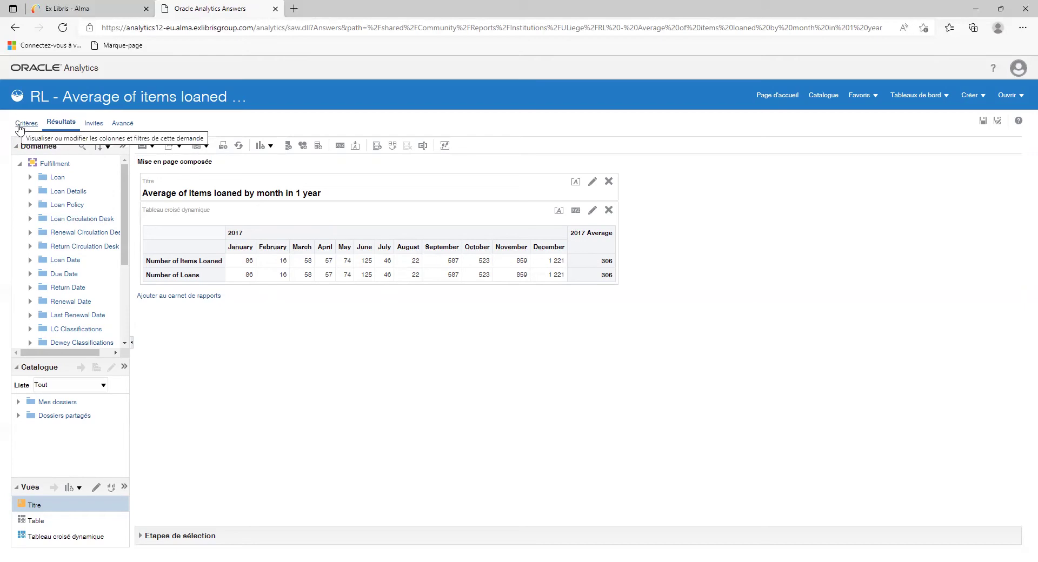
Save a copy of the analysis in Mes dossiers under the same name and display its criteria.
{"action": "left_click", "coordinate": [1001, 122]}
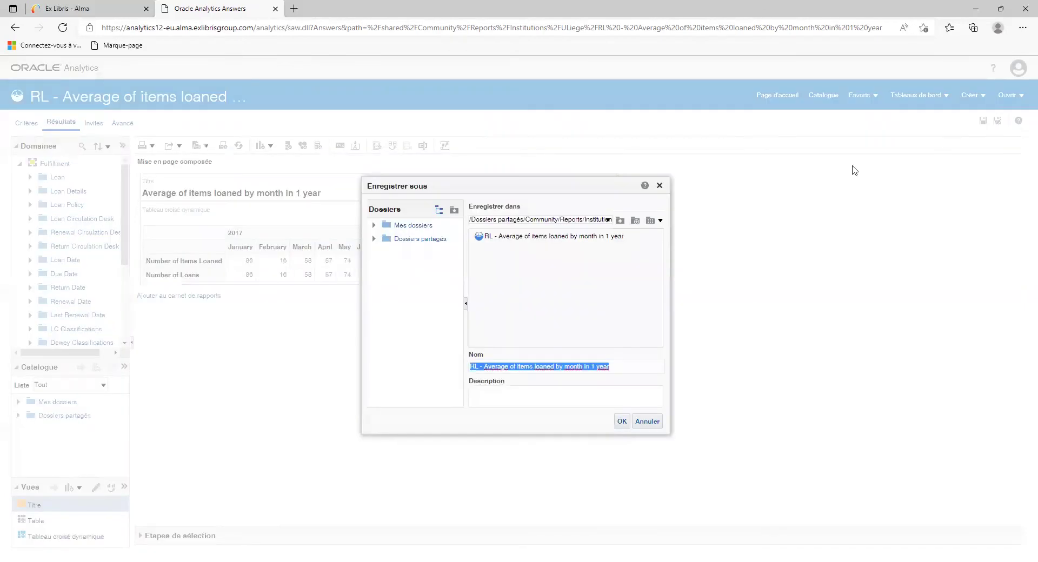
{"action": "left_click", "coordinate": [409, 226]}
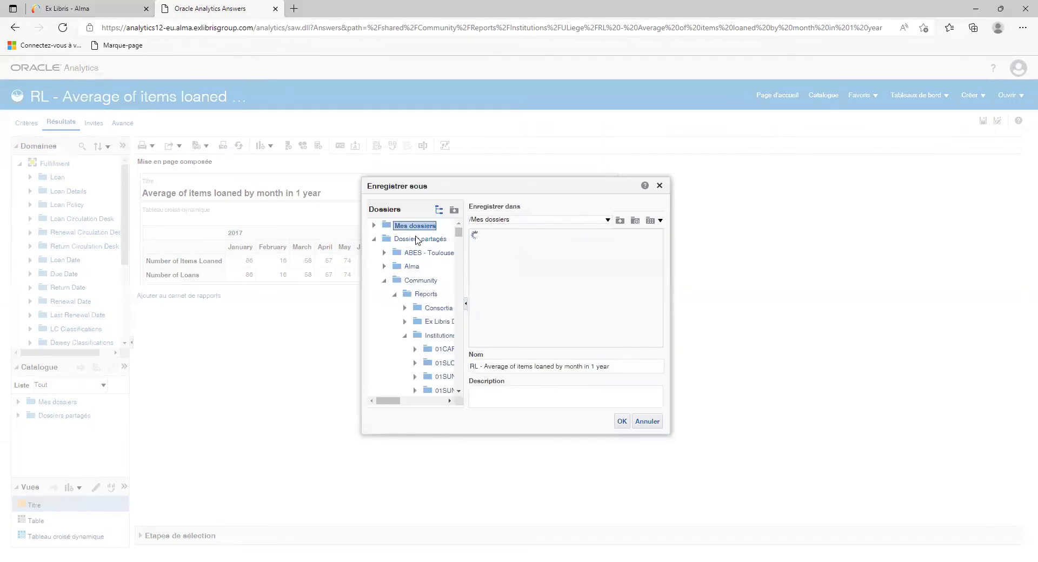
{"action": "left_click", "coordinate": [622, 422]}
{"action": "left_click", "coordinate": [28, 122]}
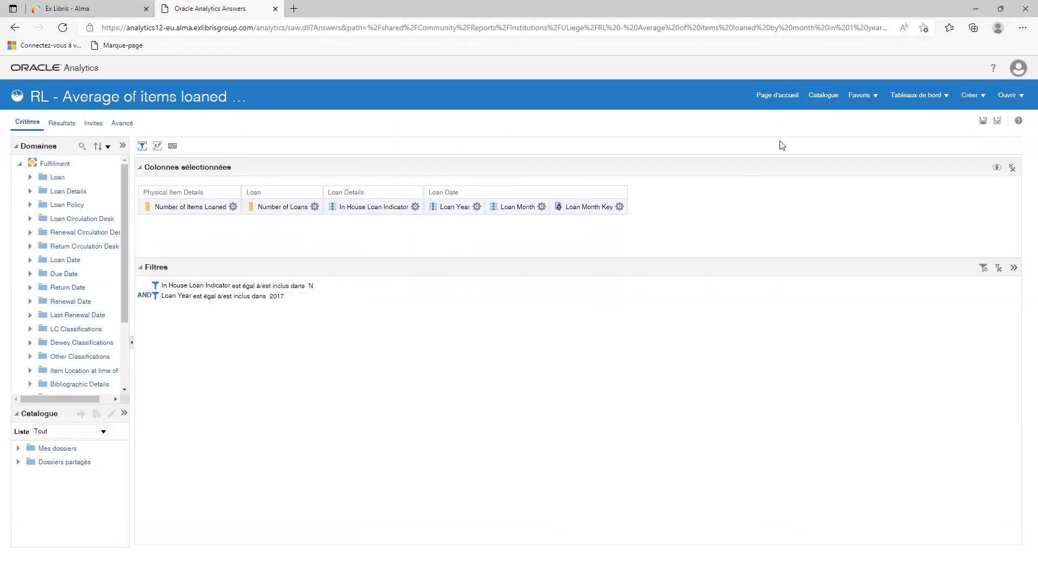
Return to the catalogue and open the ABES - Toulouse COMUE folder under Dossiers partagés.
{"action": "left_click", "coordinate": [831, 96]}
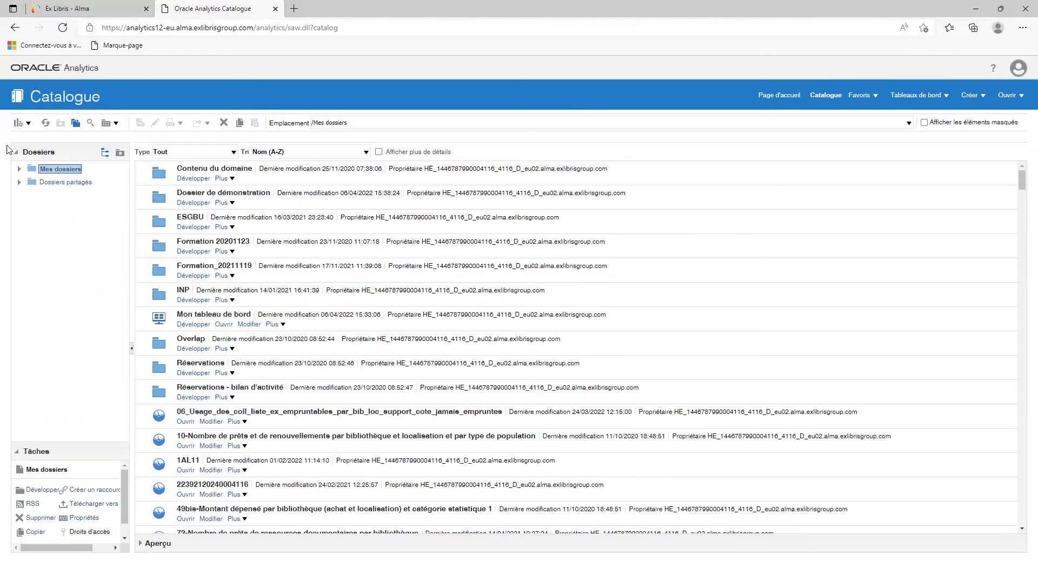
{"action": "left_click", "coordinate": [39, 184]}
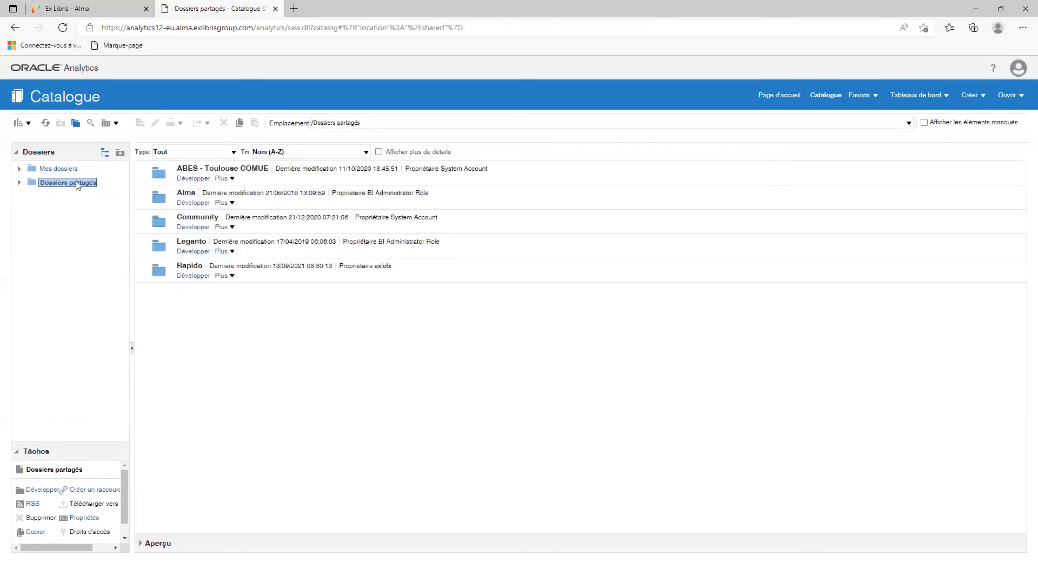
{"action": "left_click", "coordinate": [196, 171]}
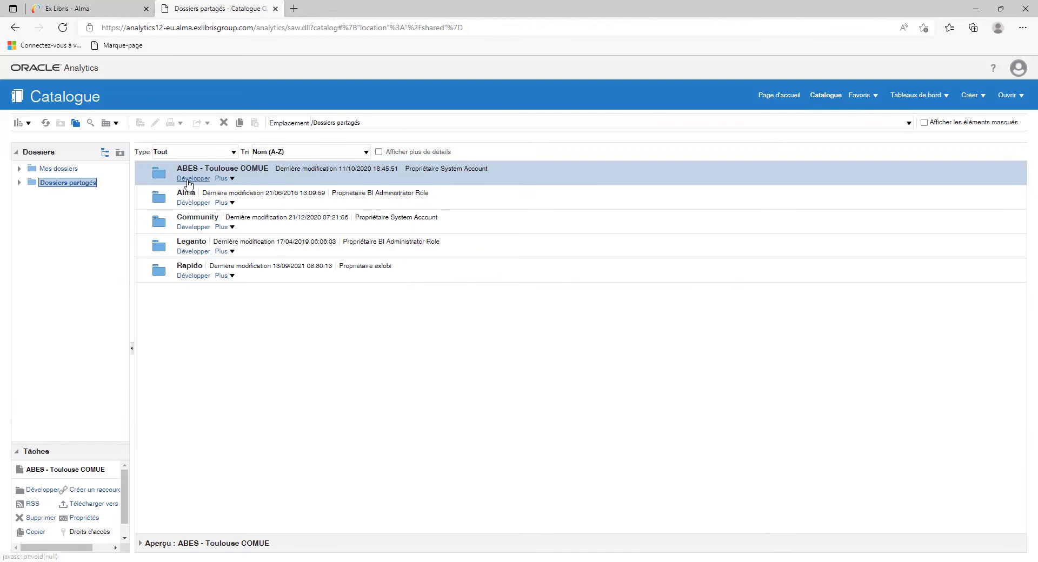
{"action": "left_click", "coordinate": [189, 180]}
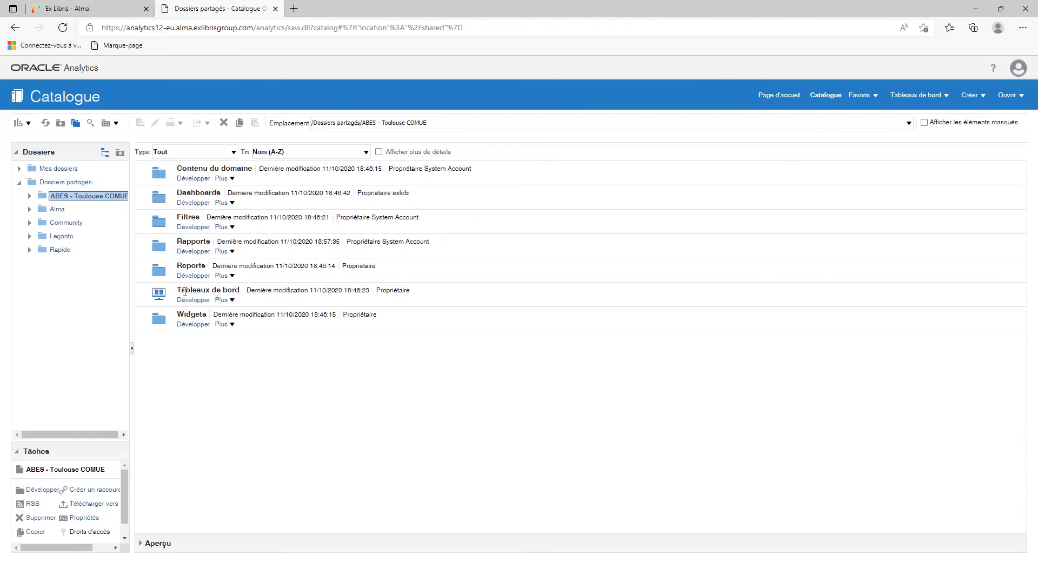
Select the Tableaux de bord and Dashboards entries alternately within the ABES - Toulouse COMUE folder.
{"action": "left_click", "coordinate": [187, 292]}
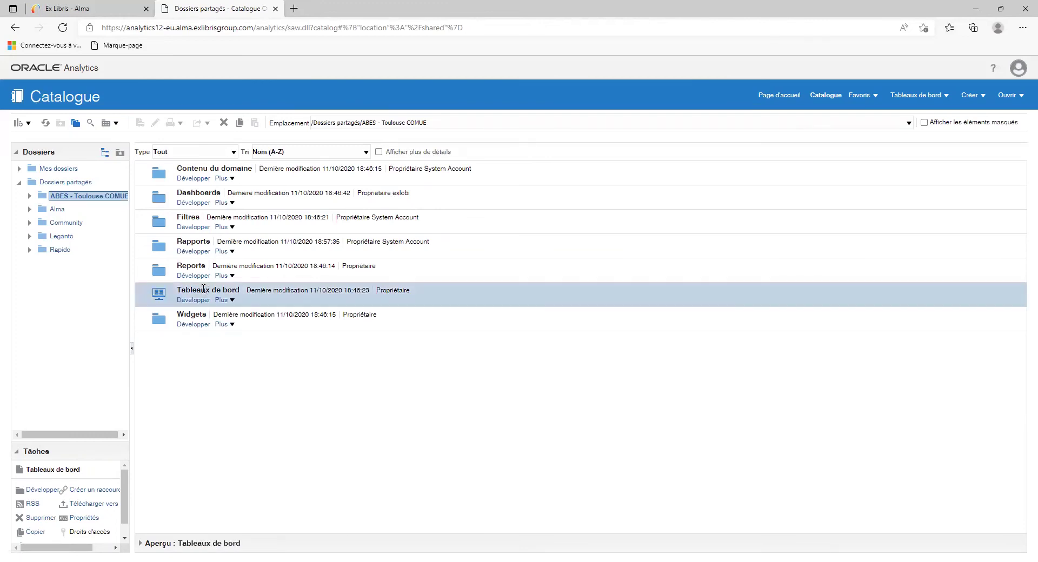
{"action": "left_click", "coordinate": [196, 192]}
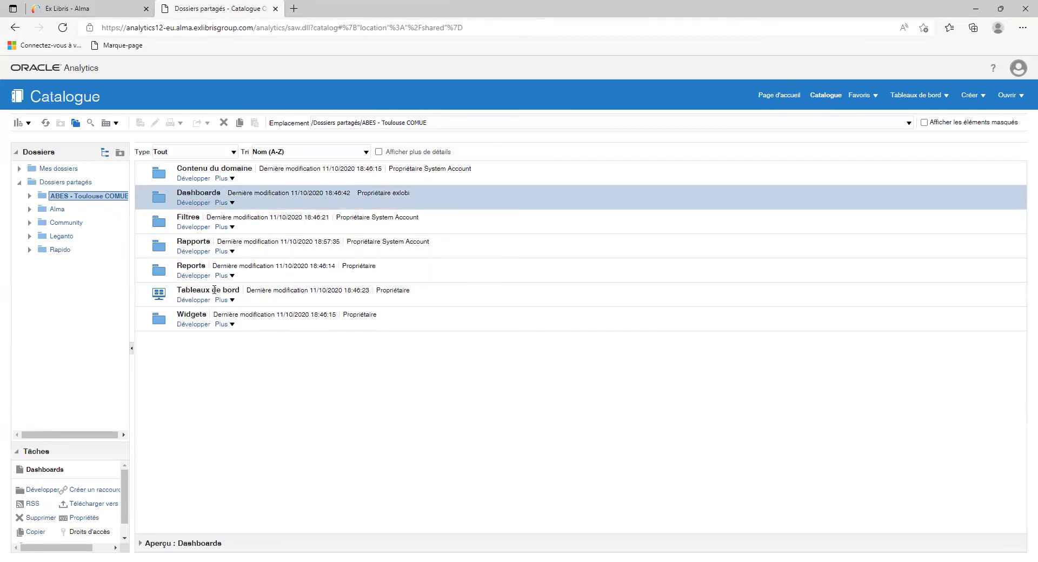
{"action": "left_click", "coordinate": [215, 291]}
{"action": "left_click", "coordinate": [204, 195]}
{"action": "left_click", "coordinate": [202, 290]}
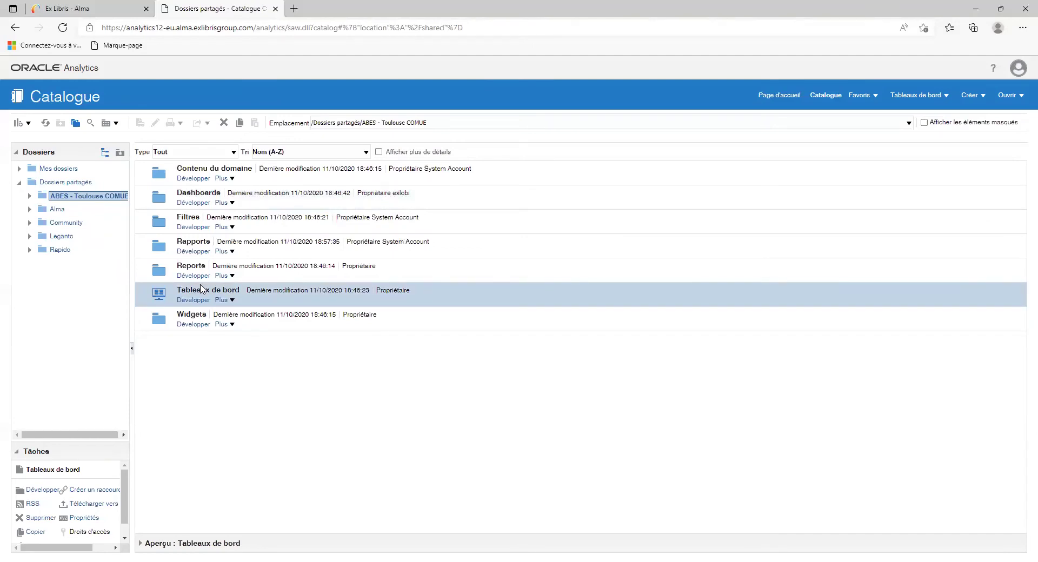
Open the Rapports folder of ABES - Toulouse COMUE and look through its subfolders.
{"action": "left_click", "coordinate": [192, 245]}
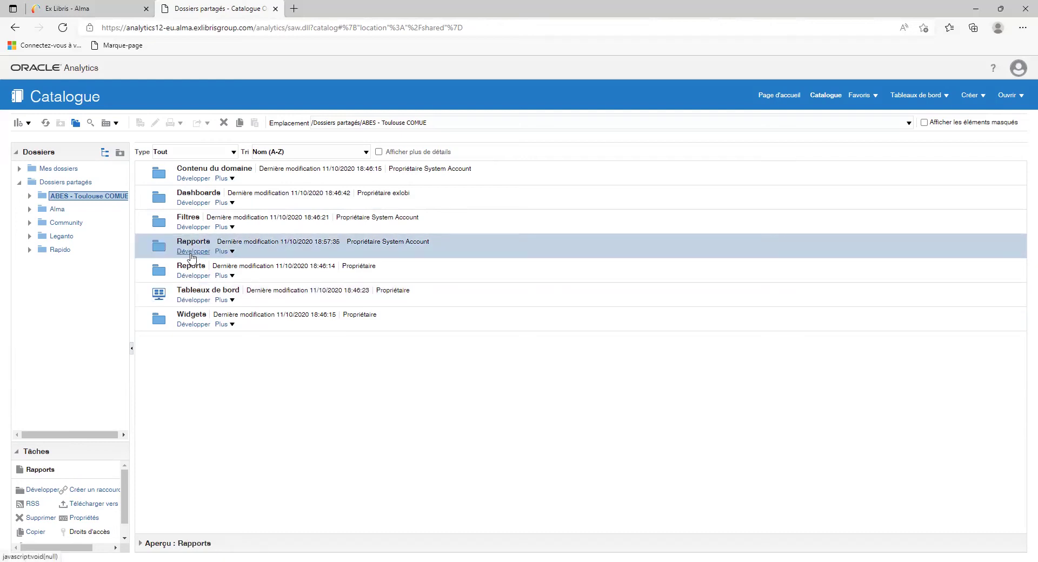
{"action": "left_click", "coordinate": [192, 254]}
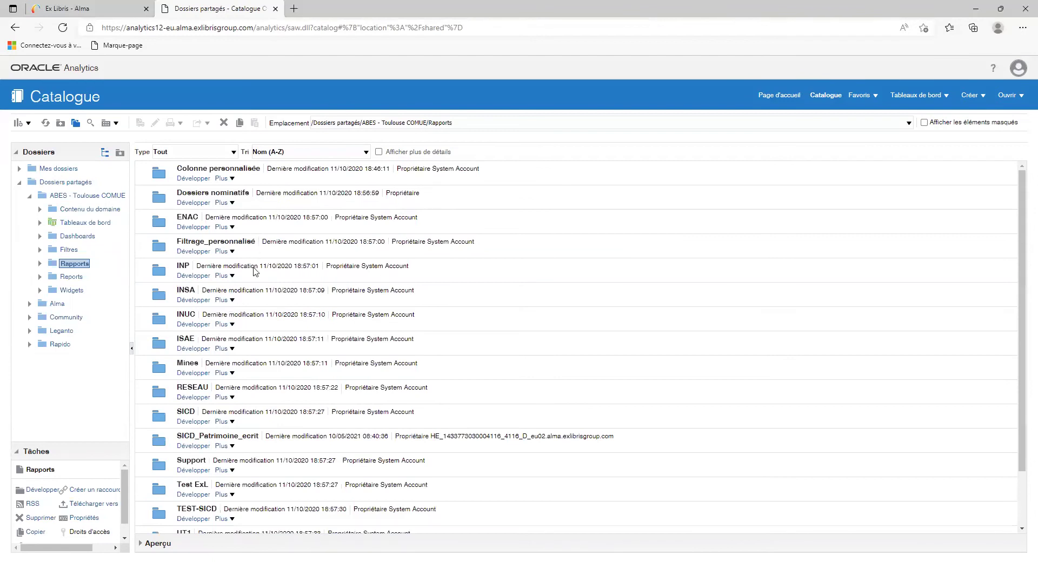
{"action": "scroll", "coordinate": [284, 230], "scroll_direction": "down", "scroll_amount": 1}
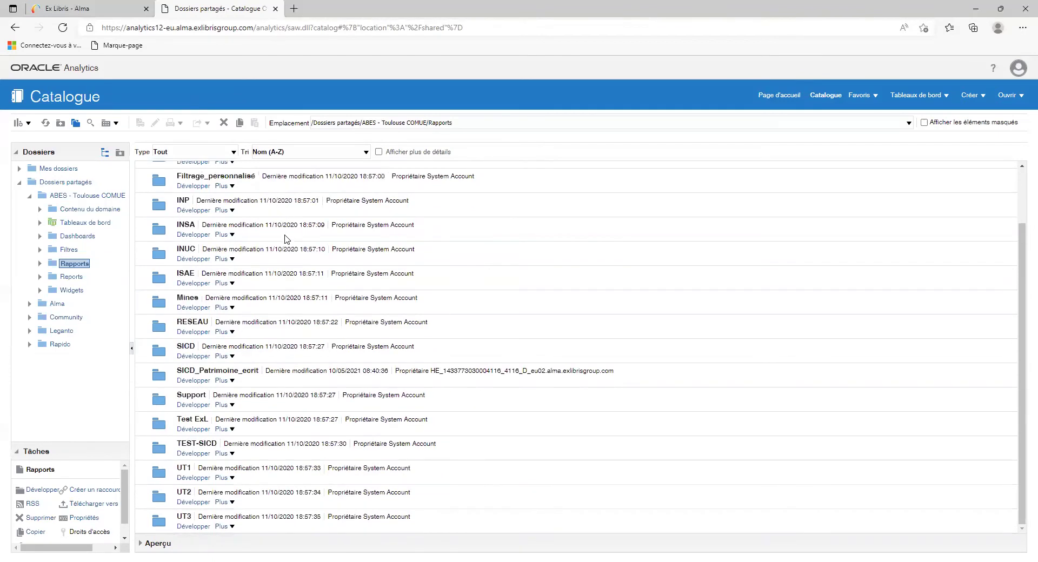
{"action": "scroll", "coordinate": [286, 239], "scroll_direction": "up", "scroll_amount": 1}
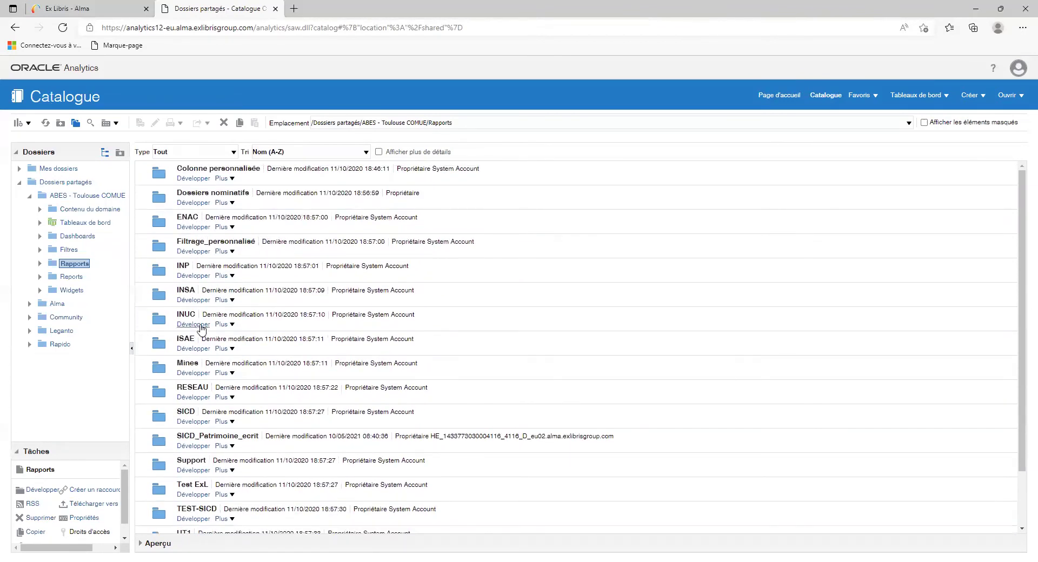
{"action": "scroll", "coordinate": [193, 337], "scroll_direction": "down", "scroll_amount": 1}
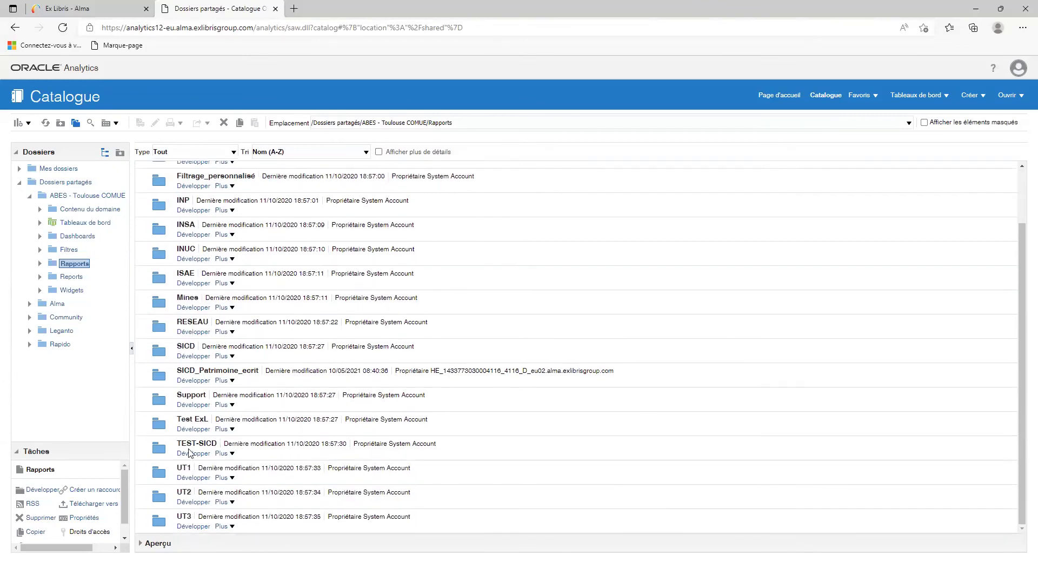
Select the UT1, UT2 and UT3 folders one after another in Rapports.
{"action": "left_click", "coordinate": [187, 468]}
{"action": "left_click", "coordinate": [193, 499]}
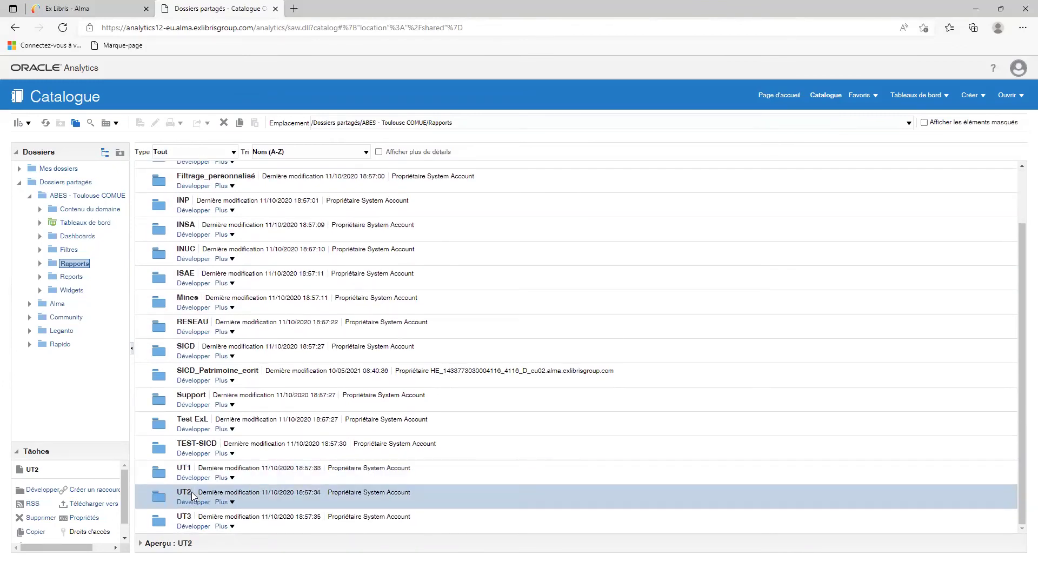
{"action": "left_click", "coordinate": [192, 520]}
Select the school folders INP, INSA, INUC, ISAE, Mines and ENAC in turn in Rapports, ending on INUC.
{"action": "scroll", "coordinate": [233, 435], "scroll_direction": "up", "scroll_amount": 1}
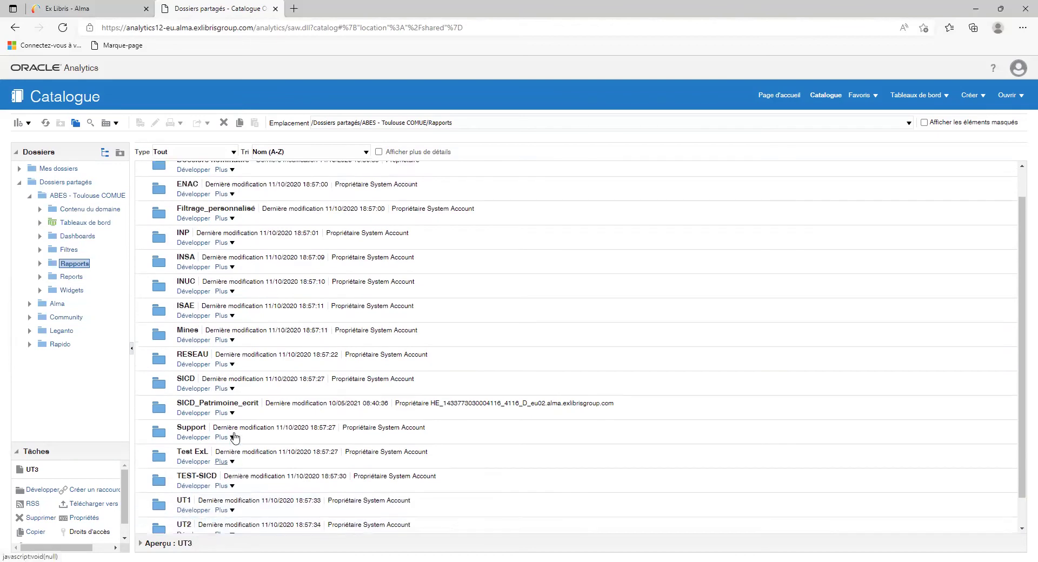
{"action": "left_click", "coordinate": [193, 270]}
{"action": "left_click", "coordinate": [193, 295]}
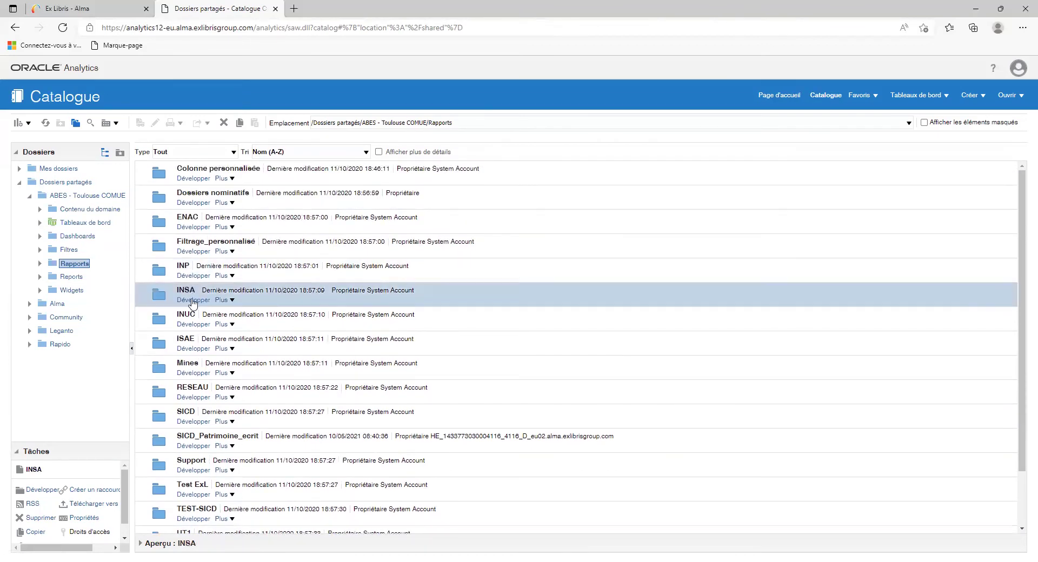
{"action": "left_click", "coordinate": [193, 319]}
{"action": "left_click", "coordinate": [194, 346]}
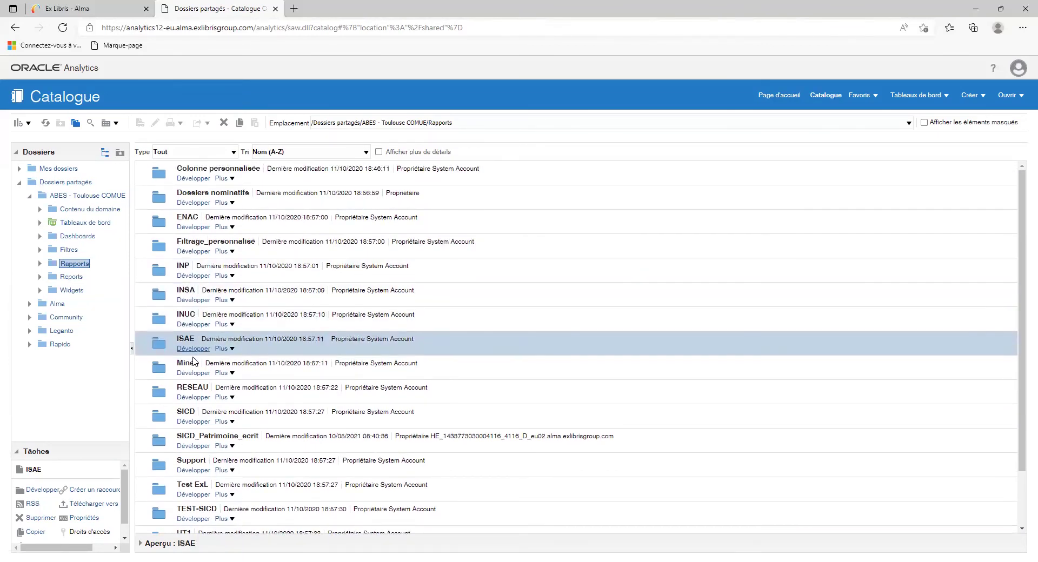
{"action": "left_click", "coordinate": [194, 362]}
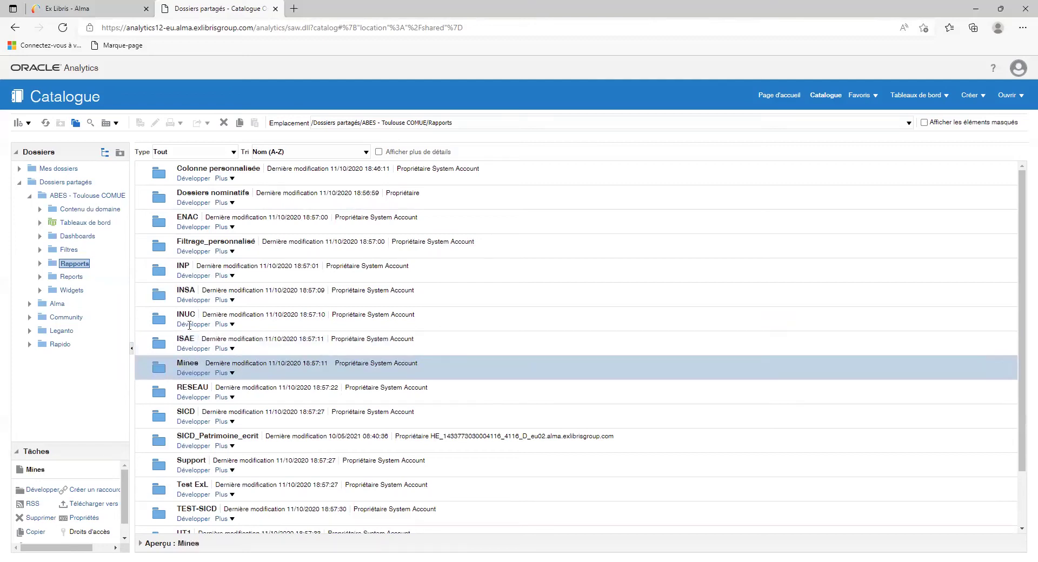
{"action": "left_click", "coordinate": [192, 216]}
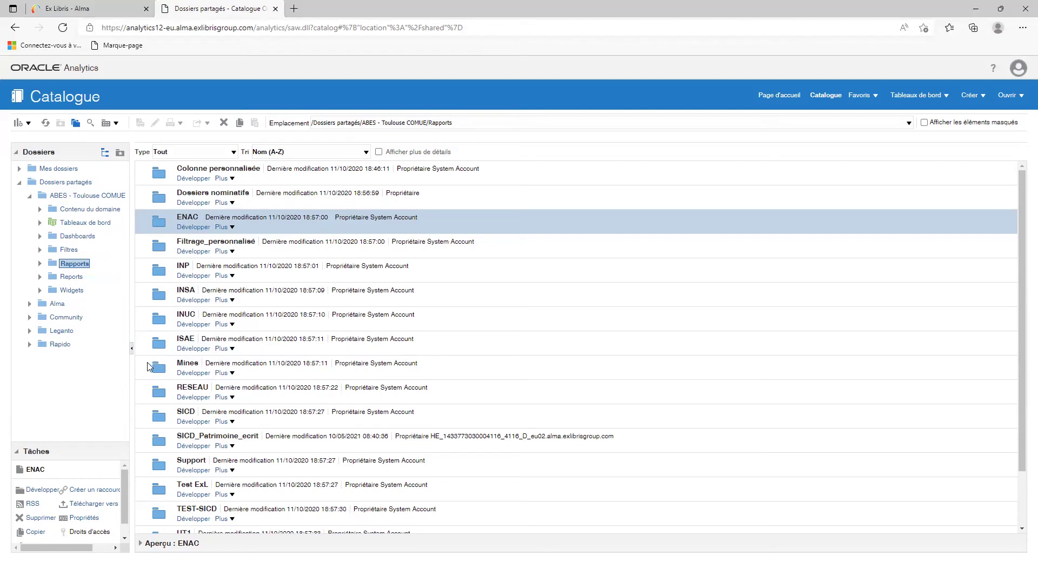
{"action": "left_click", "coordinate": [185, 317]}
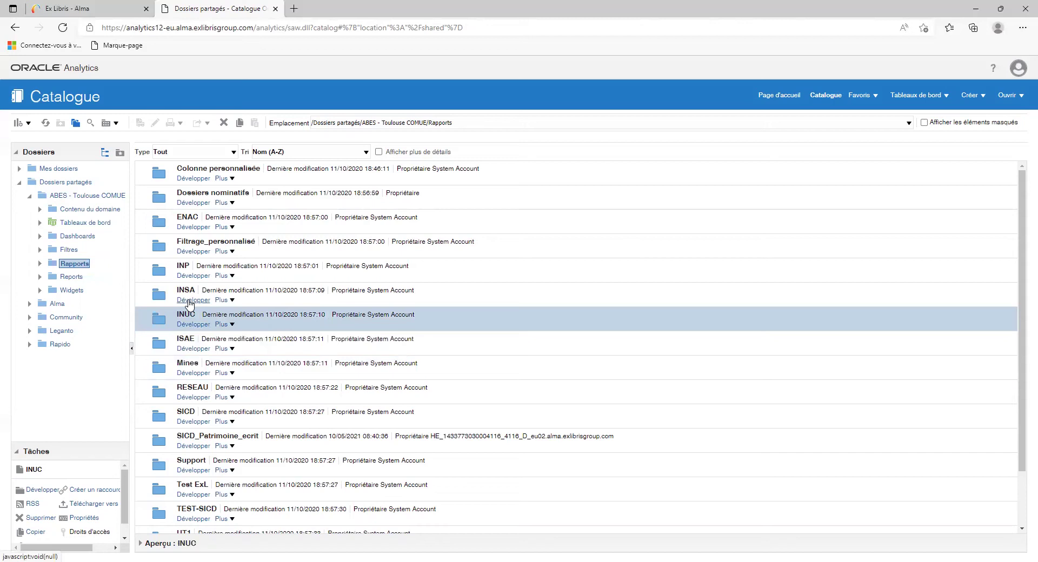
Open the INP folder and select its Acquisitions, Ressources and Services aux usagers subfolders in turn.
{"action": "left_click", "coordinate": [187, 276]}
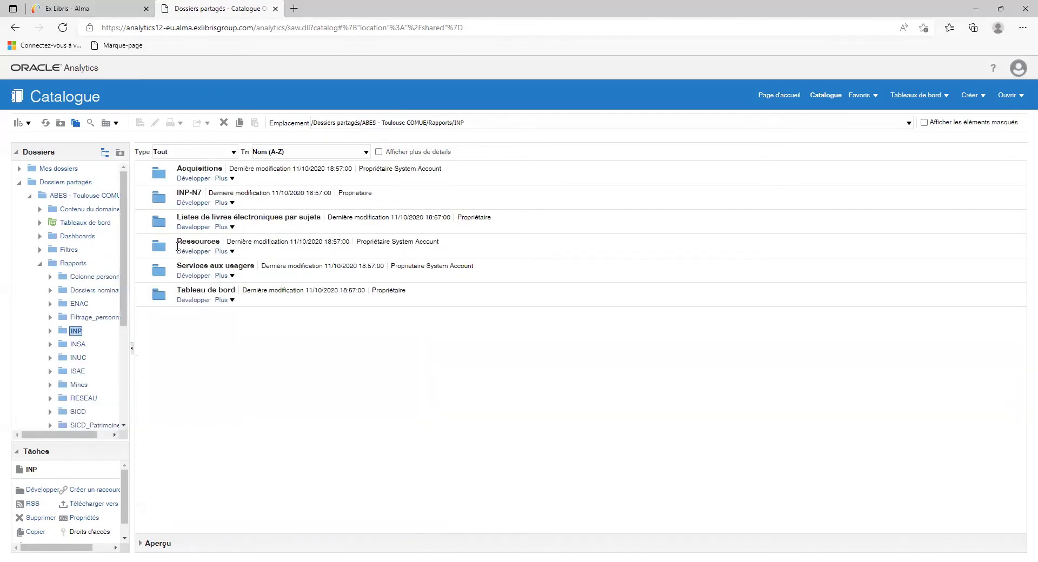
{"action": "left_click", "coordinate": [214, 169]}
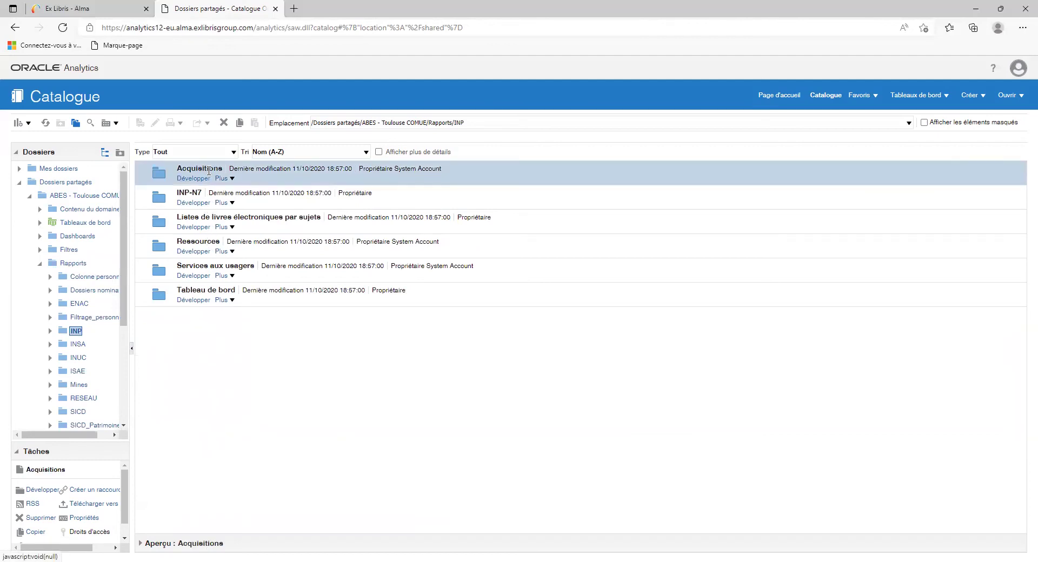
{"action": "left_click", "coordinate": [208, 244]}
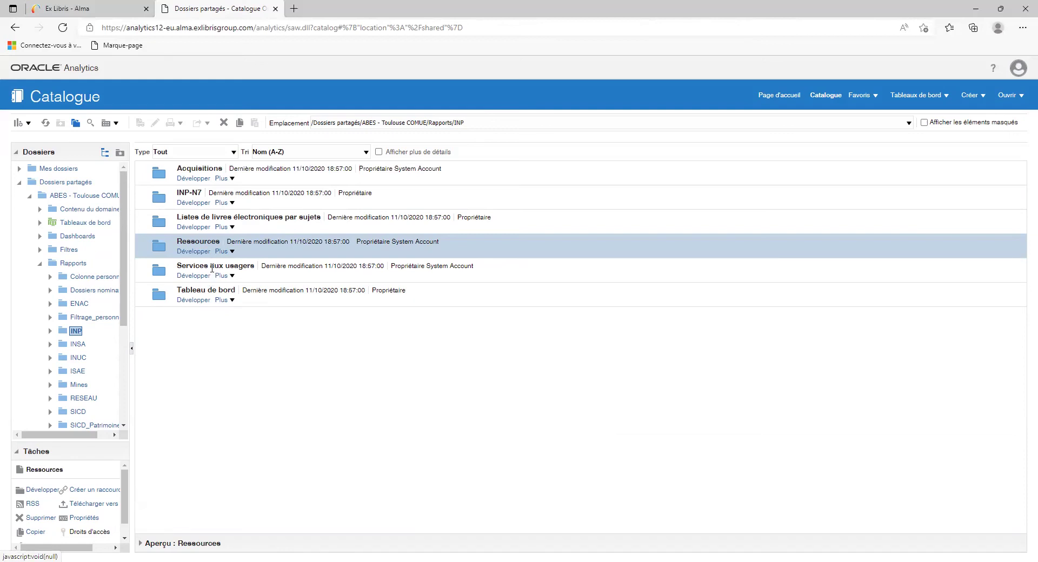
{"action": "left_click", "coordinate": [213, 269]}
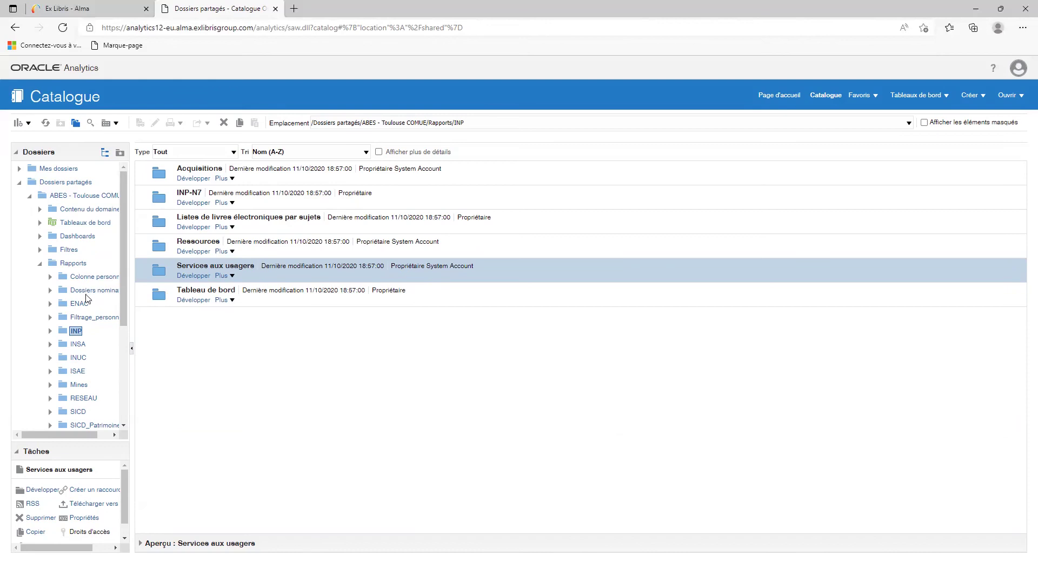
From Rapports, open the ISAE folder's Acquisitions subfolder, look through its analyses, and return to ISAE.
{"action": "left_click", "coordinate": [74, 265]}
{"action": "scroll", "coordinate": [232, 292], "scroll_direction": "down", "scroll_amount": 3}
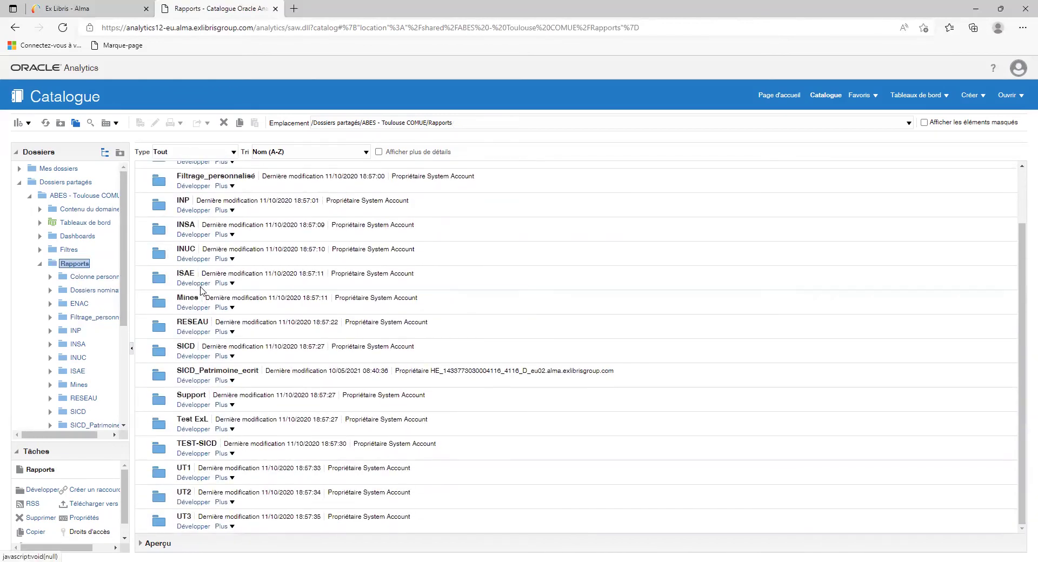
{"action": "left_click", "coordinate": [197, 283]}
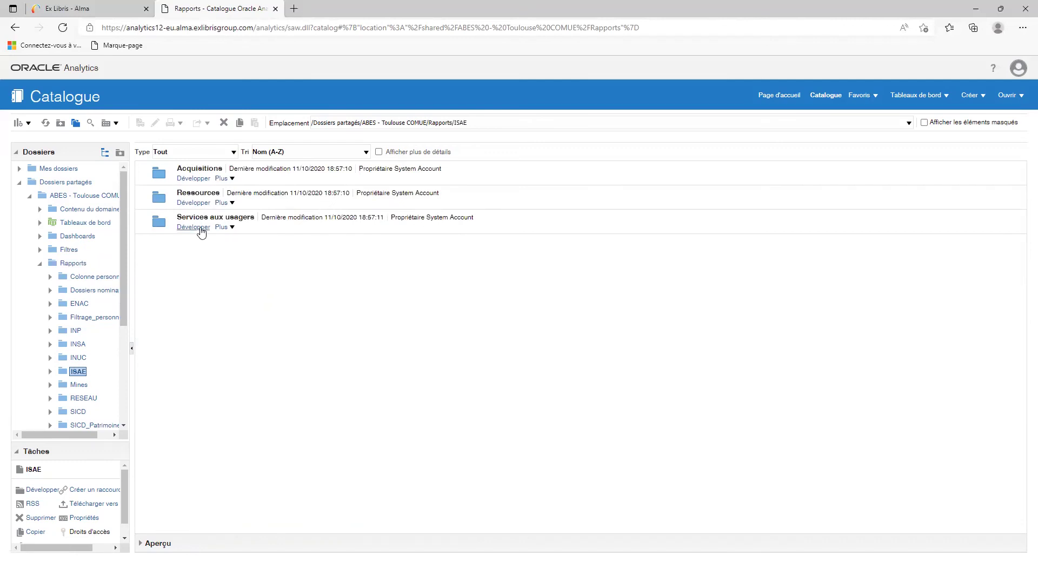
{"action": "left_click", "coordinate": [195, 179]}
{"action": "scroll", "coordinate": [224, 327], "scroll_direction": "down", "scroll_amount": 3}
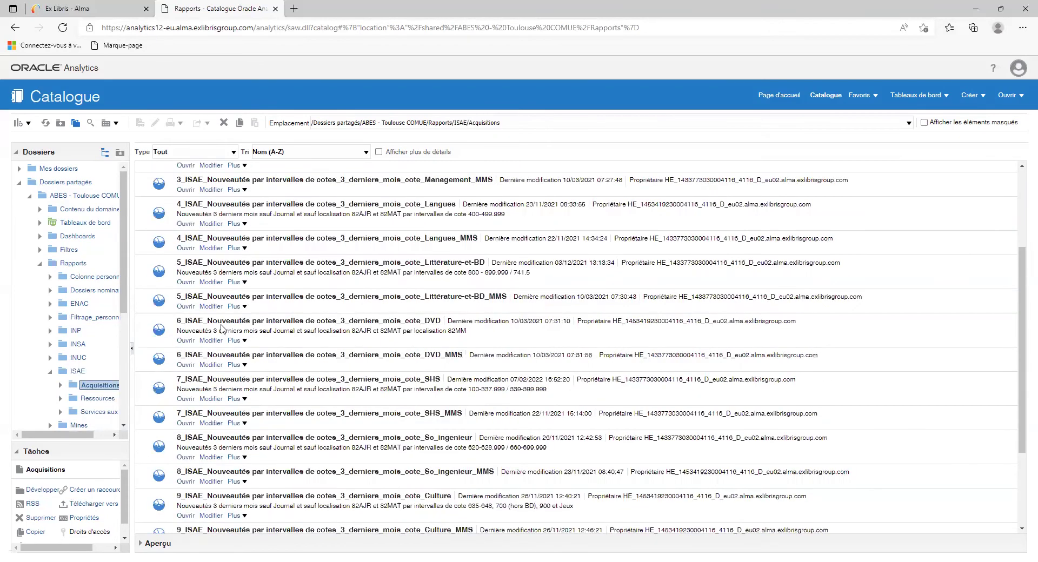
{"action": "scroll", "coordinate": [222, 329], "scroll_direction": "down", "scroll_amount": 3}
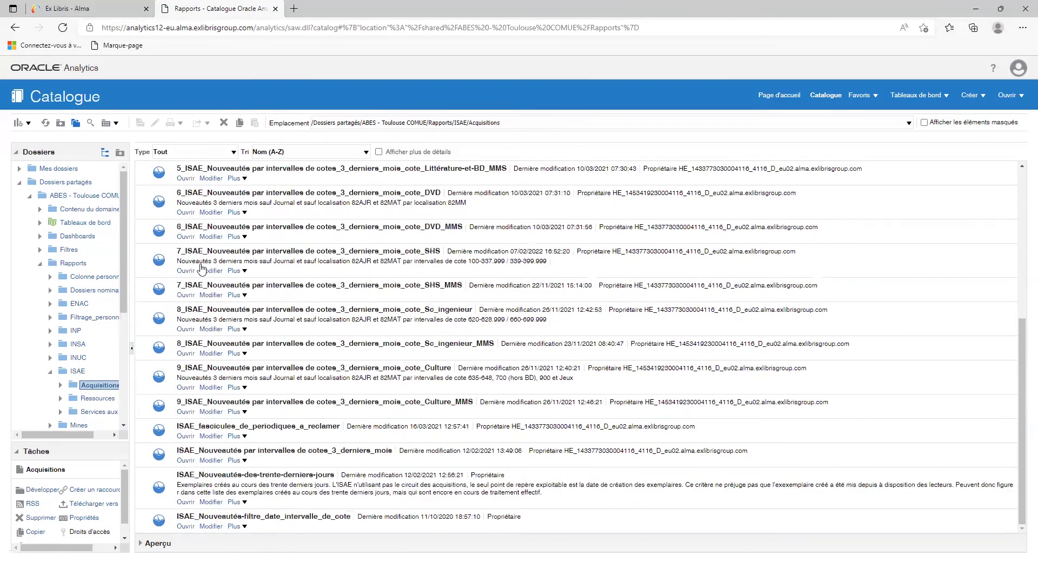
{"action": "left_click", "coordinate": [64, 125]}
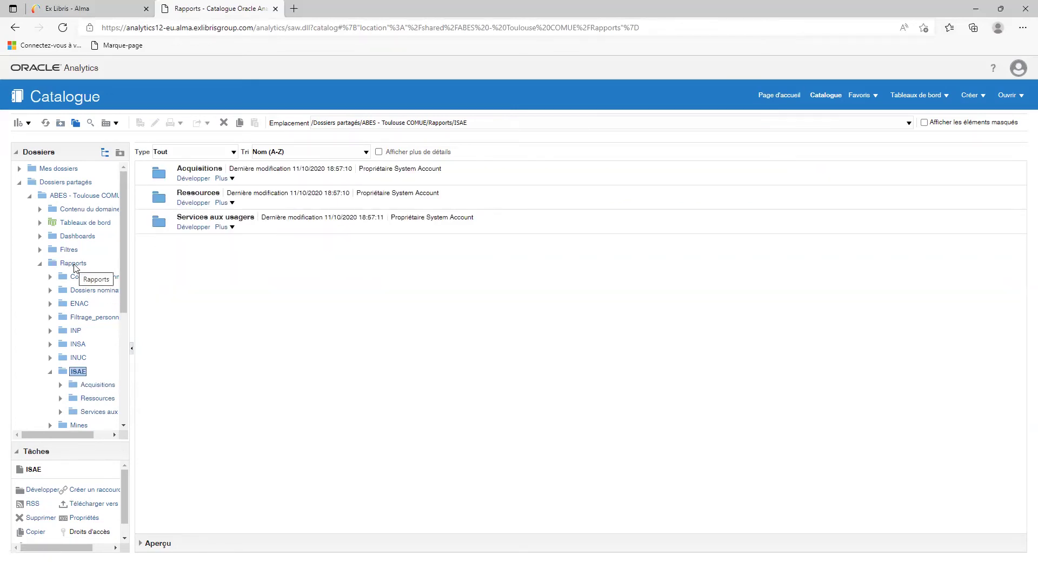
Return to the Rapports folder and open its RESEAU subfolder.
{"action": "left_click", "coordinate": [74, 265]}
{"action": "scroll", "coordinate": [302, 292], "scroll_direction": "down", "scroll_amount": 3}
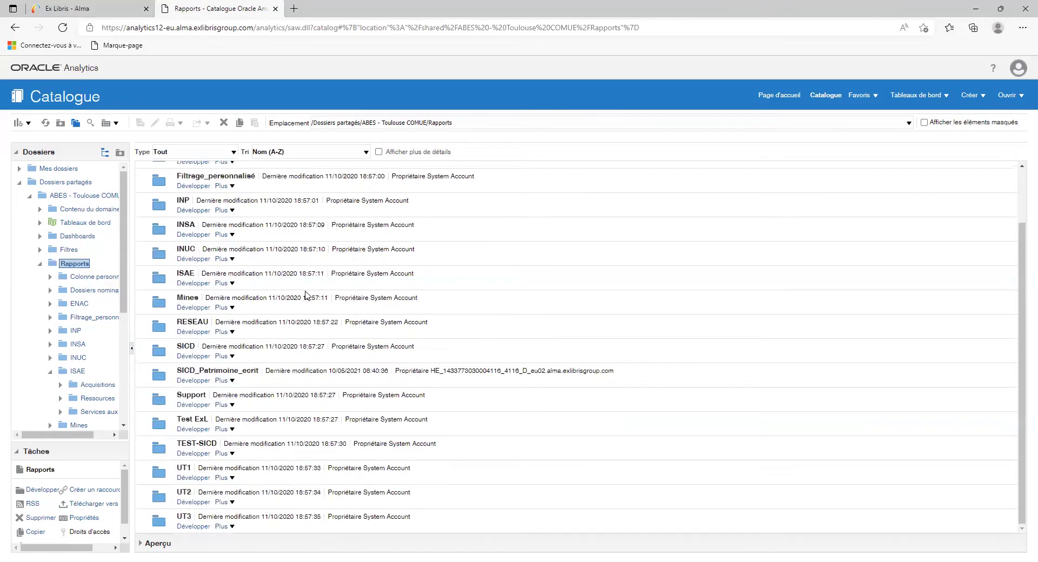
{"action": "scroll", "coordinate": [270, 284], "scroll_direction": "up", "scroll_amount": 2}
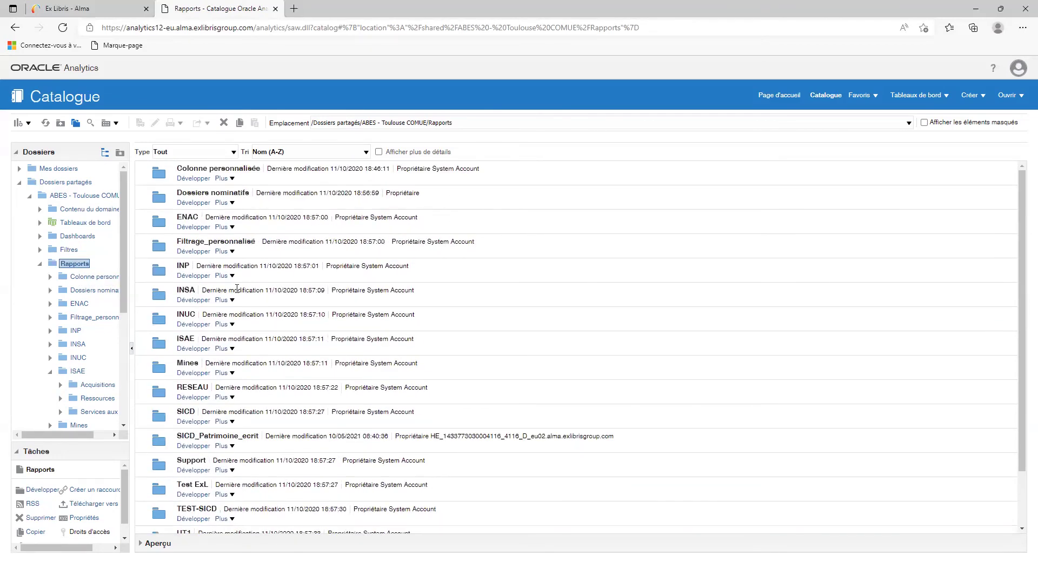
{"action": "left_click", "coordinate": [191, 397]}
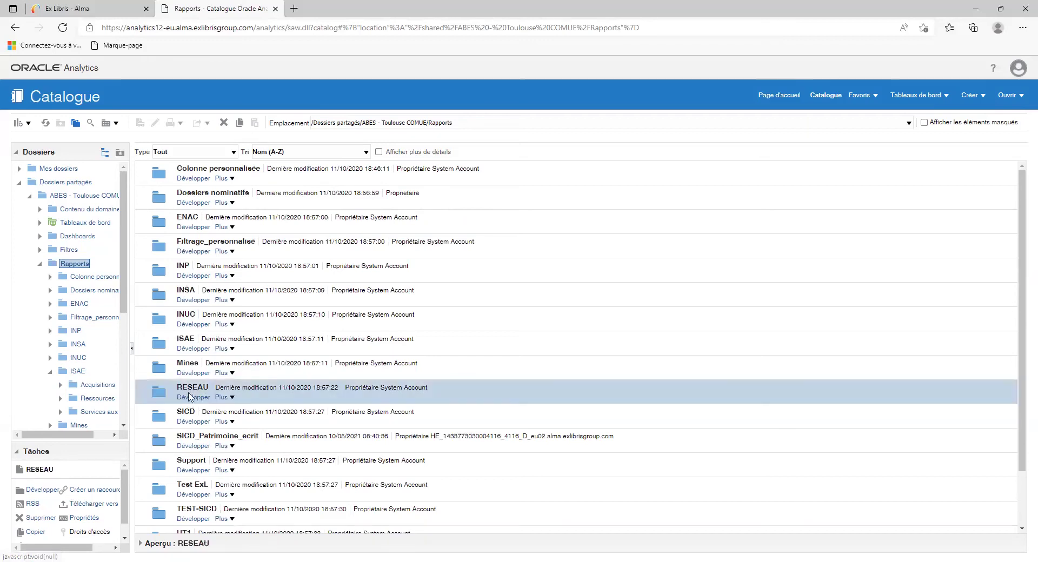
{"action": "left_click", "coordinate": [191, 398]}
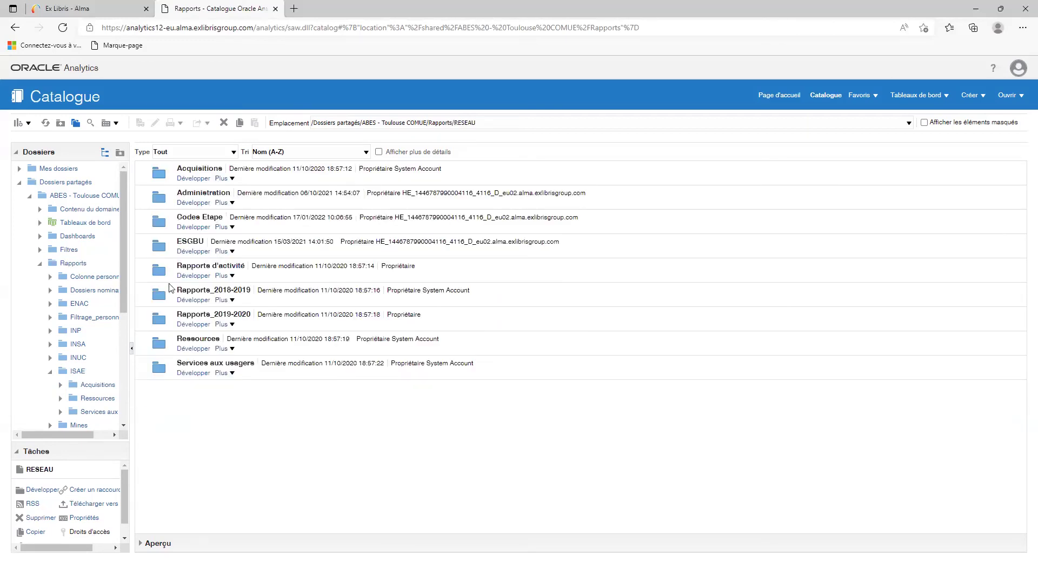
Select RESEAU subfolders in turn: Services aux usagers, Acquisitions, Rapports_2018-2019, Rapports_2019-2020 and ESGBU.
{"action": "left_click", "coordinate": [196, 352]}
{"action": "left_click", "coordinate": [197, 363]}
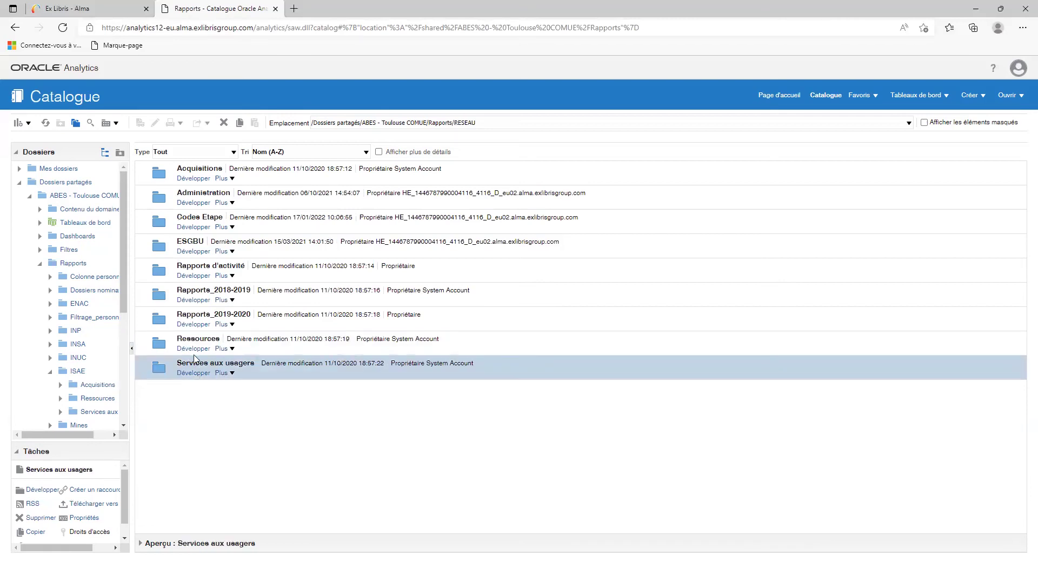
{"action": "left_click", "coordinate": [193, 183]}
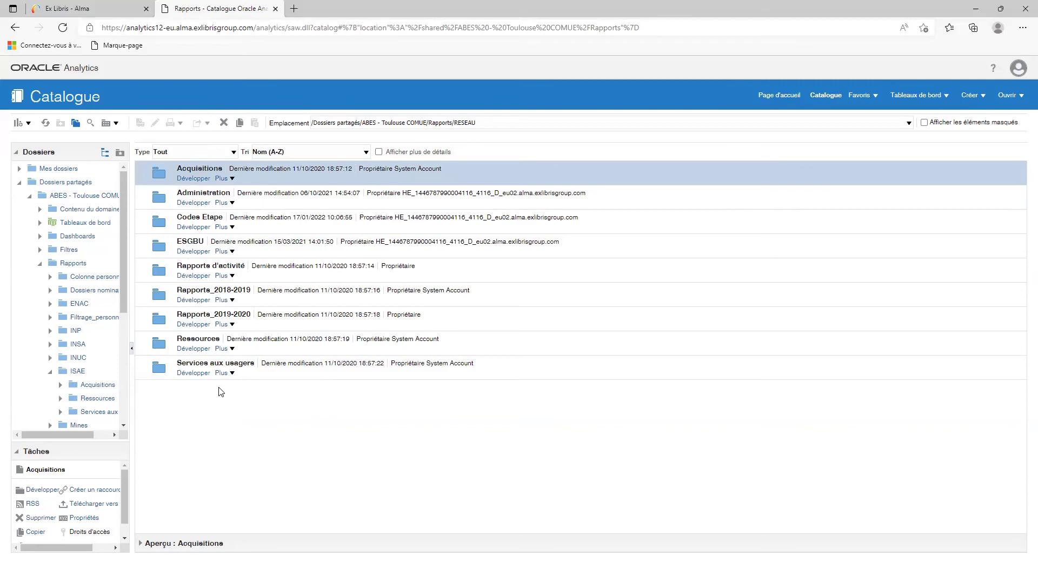
{"action": "left_click", "coordinate": [193, 300]}
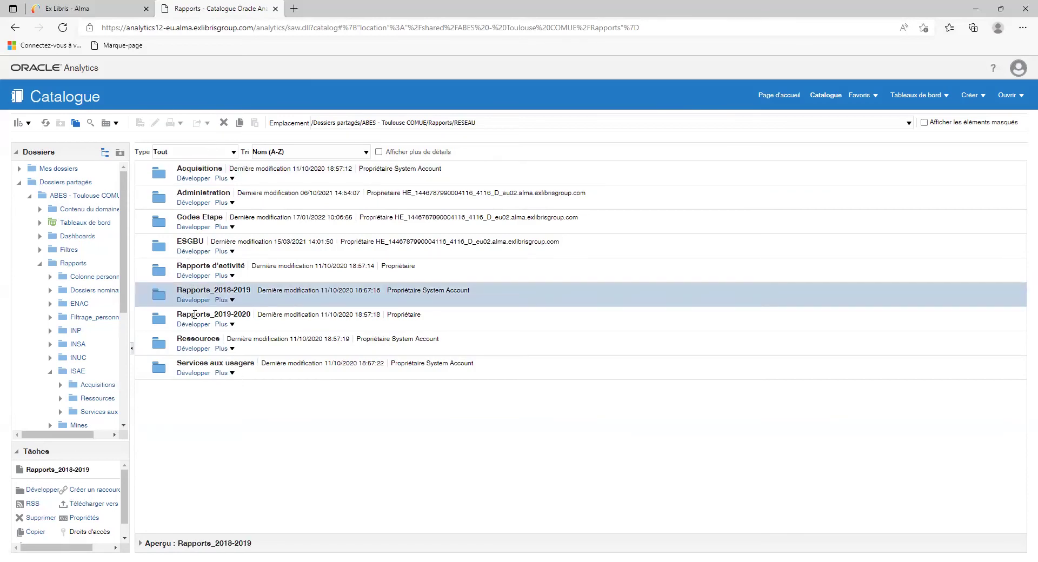
{"action": "left_click", "coordinate": [194, 315]}
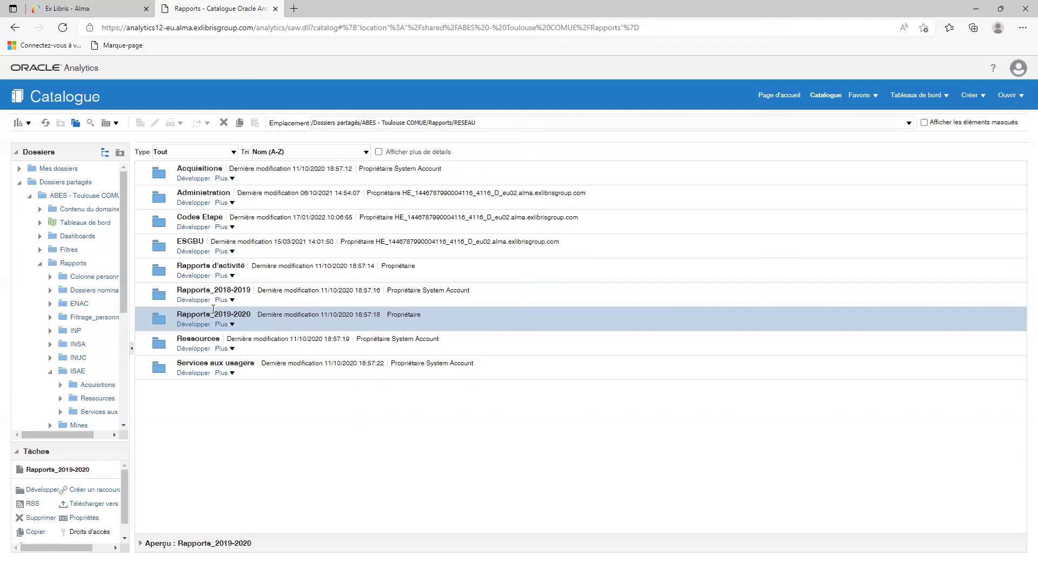
{"action": "left_click", "coordinate": [199, 248]}
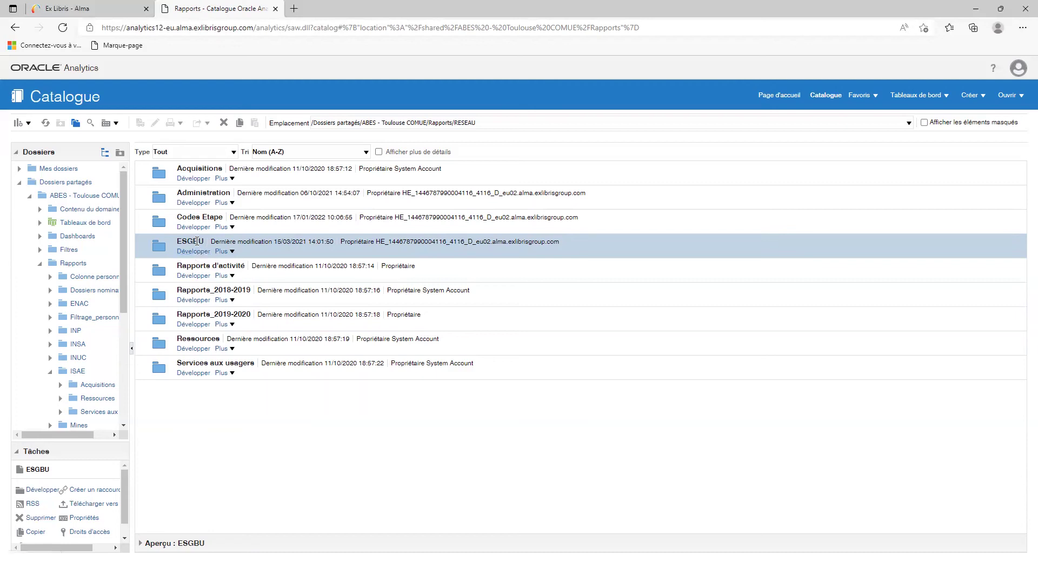
Open the Services aux usagers folder in RESEAU and look through its analyses and their descriptions.
{"action": "left_click", "coordinate": [199, 367]}
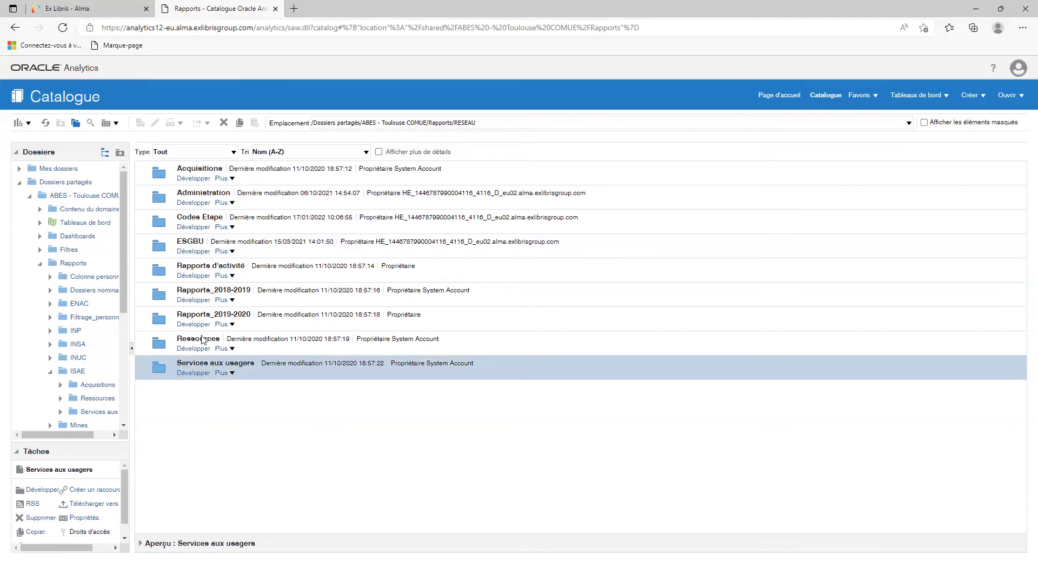
{"action": "left_click", "coordinate": [193, 374]}
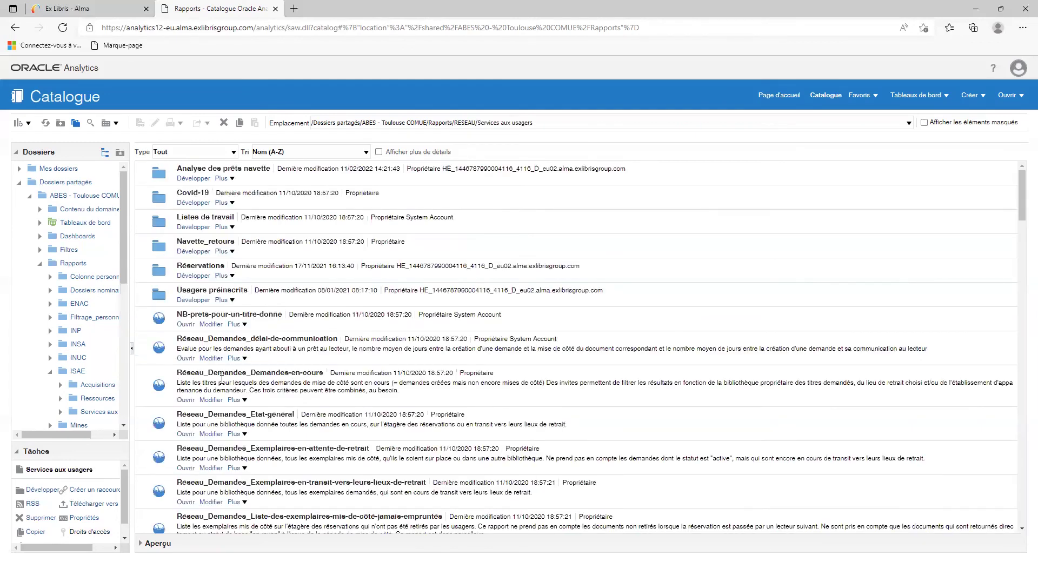
{"action": "scroll", "coordinate": [217, 381], "scroll_direction": "down", "scroll_amount": 5}
{"action": "scroll", "coordinate": [218, 381], "scroll_direction": "down", "scroll_amount": 5}
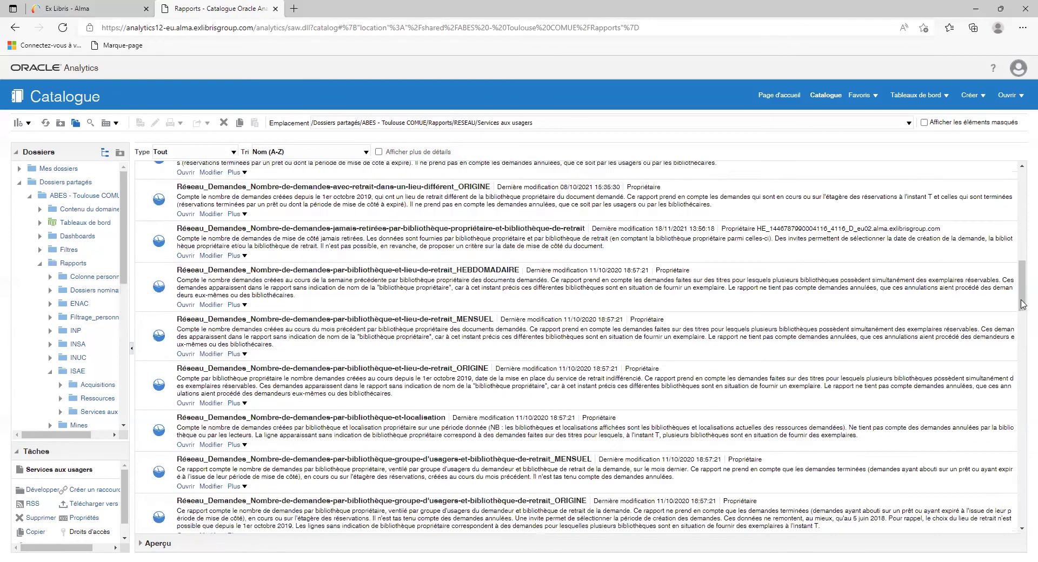
{"action": "scroll", "coordinate": [253, 264], "scroll_direction": "up", "scroll_amount": 10}
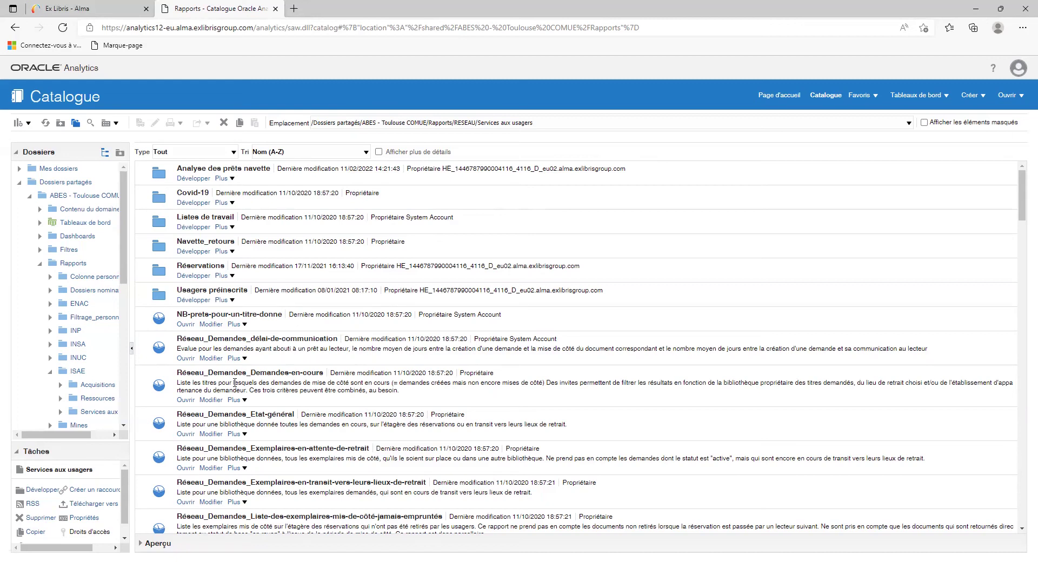
Edit Réseau_Demandes_Exemplaires-en-transit-vers-leurs-lieux-de-retrait, browse to INP's Services aux usagers folder as the save-as destination, and cancel the save.
{"action": "left_click", "coordinate": [211, 503]}
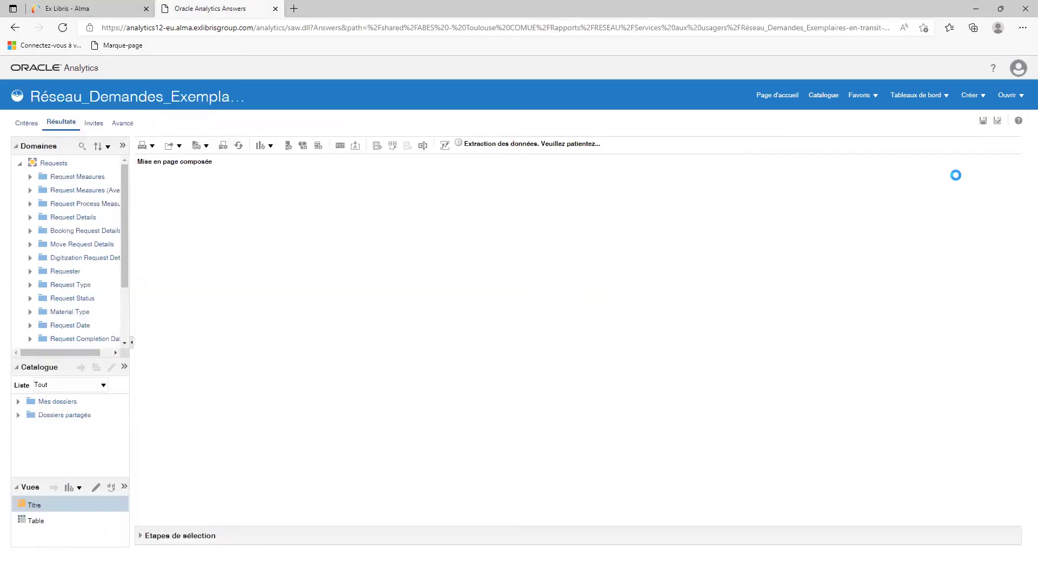
{"action": "left_click", "coordinate": [998, 122]}
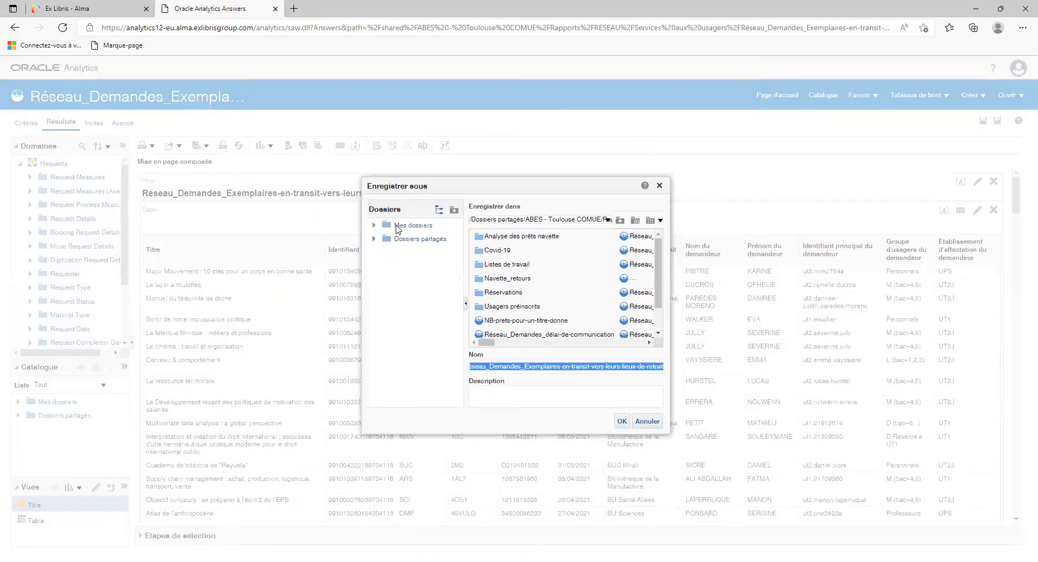
{"action": "left_click", "coordinate": [398, 226]}
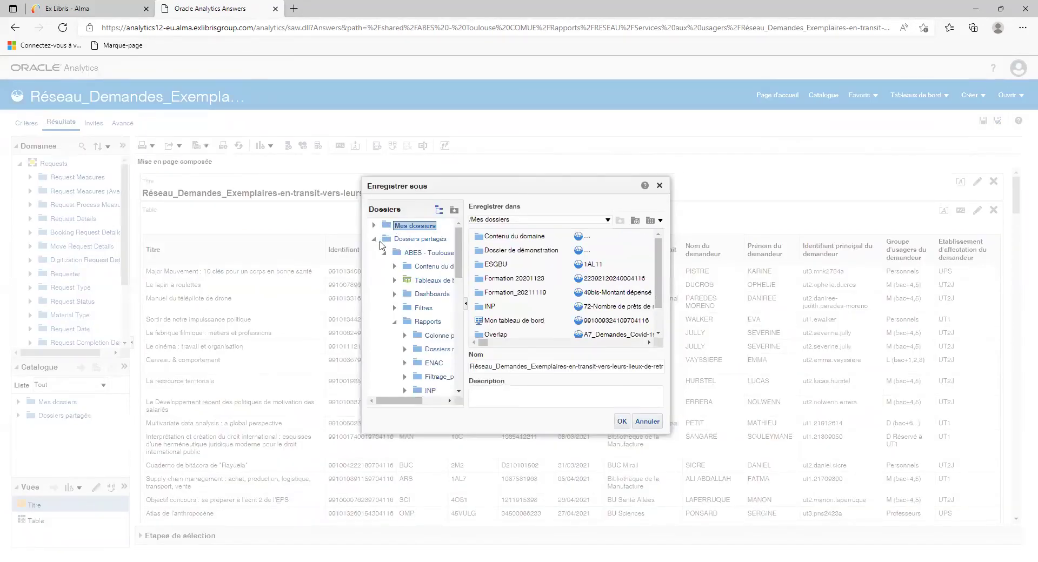
{"action": "scroll", "coordinate": [413, 311], "scroll_direction": "down", "scroll_amount": 2}
{"action": "left_click", "coordinate": [431, 284]}
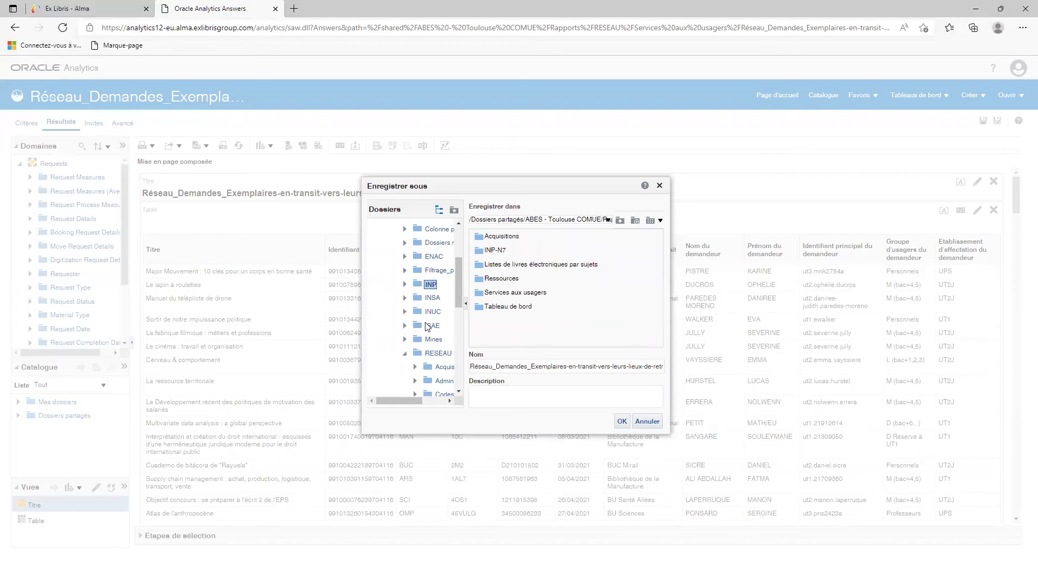
{"action": "scroll", "coordinate": [425, 322], "scroll_direction": "up", "scroll_amount": 3}
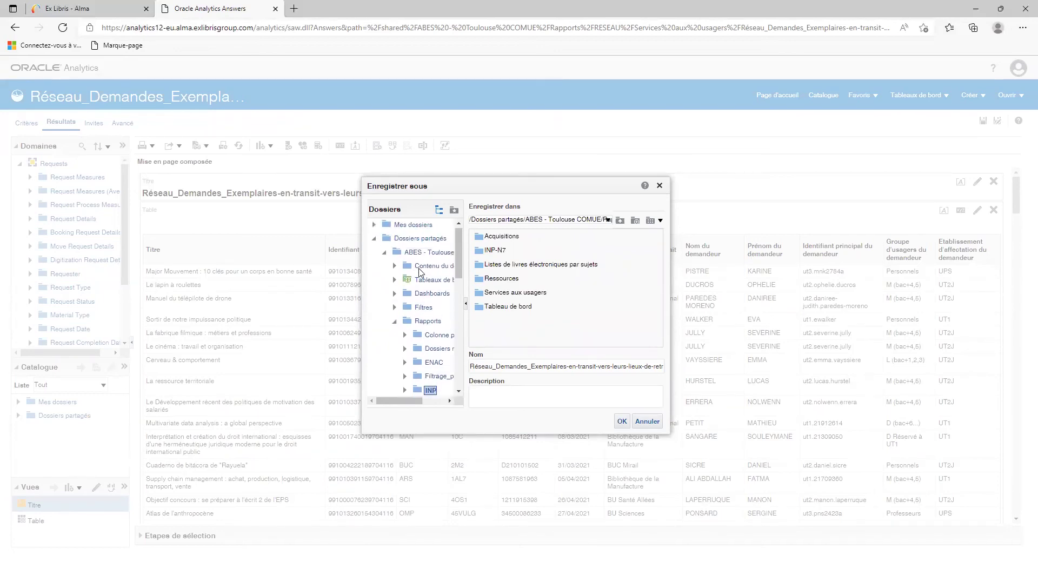
{"action": "scroll", "coordinate": [427, 357], "scroll_direction": "down", "scroll_amount": 2}
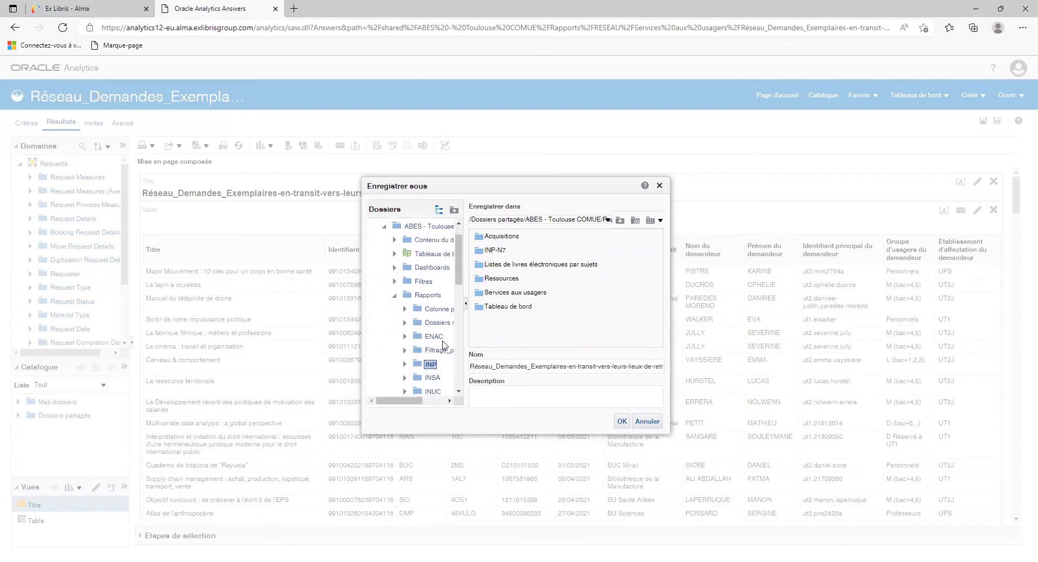
{"action": "double_click", "coordinate": [511, 295]}
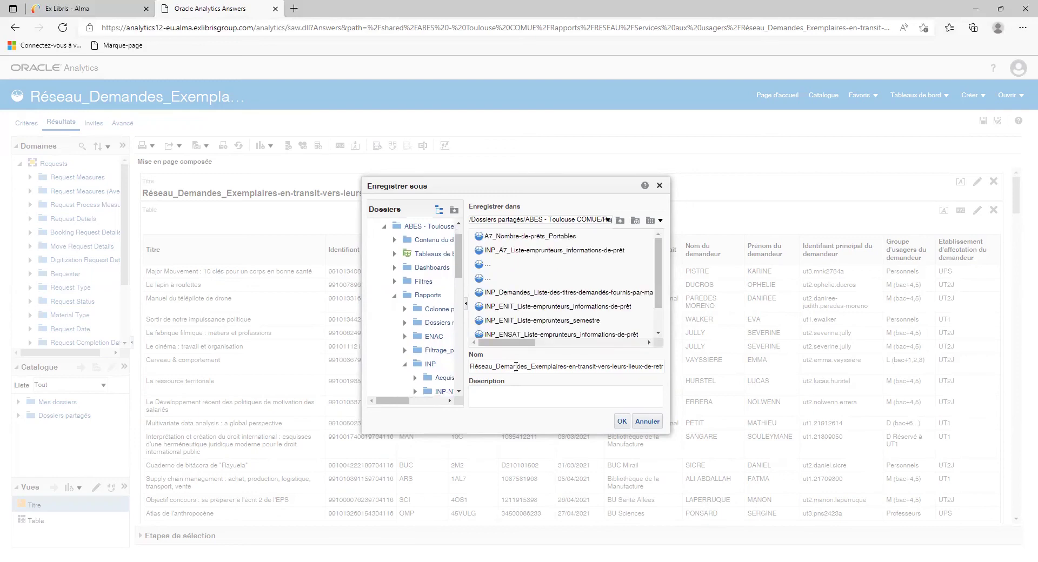
{"action": "left_click", "coordinate": [657, 184]}
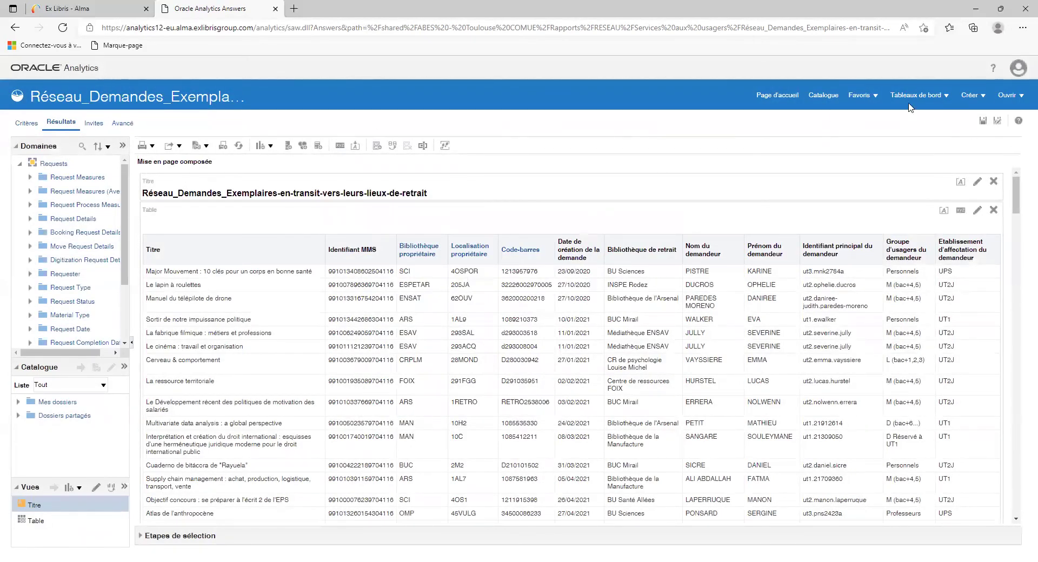
Return to the catalogue and look through the analyses in INP's Services aux usagers folder.
{"action": "left_click", "coordinate": [837, 95]}
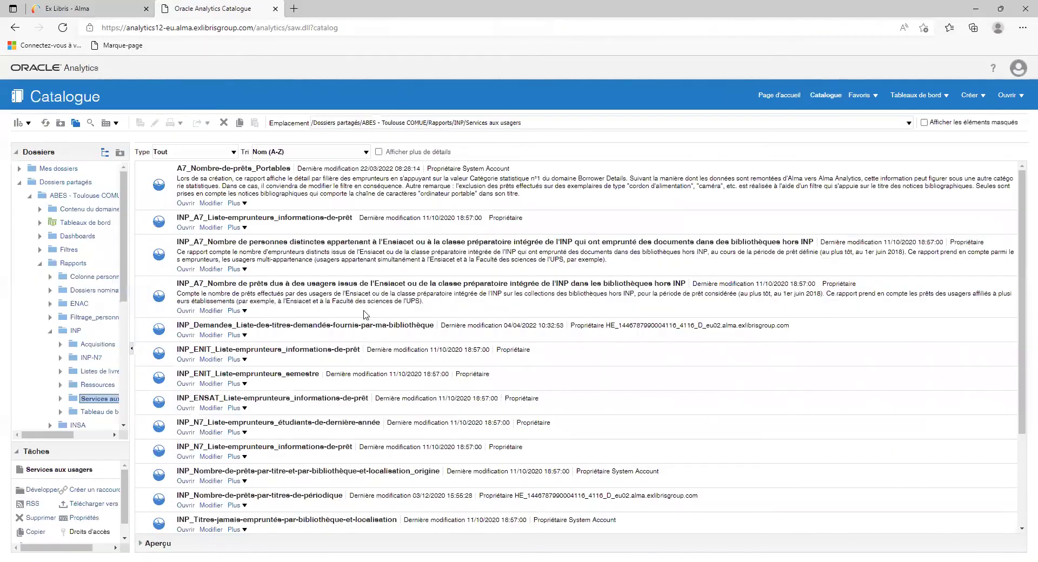
{"action": "scroll", "coordinate": [358, 311], "scroll_direction": "down", "scroll_amount": 1}
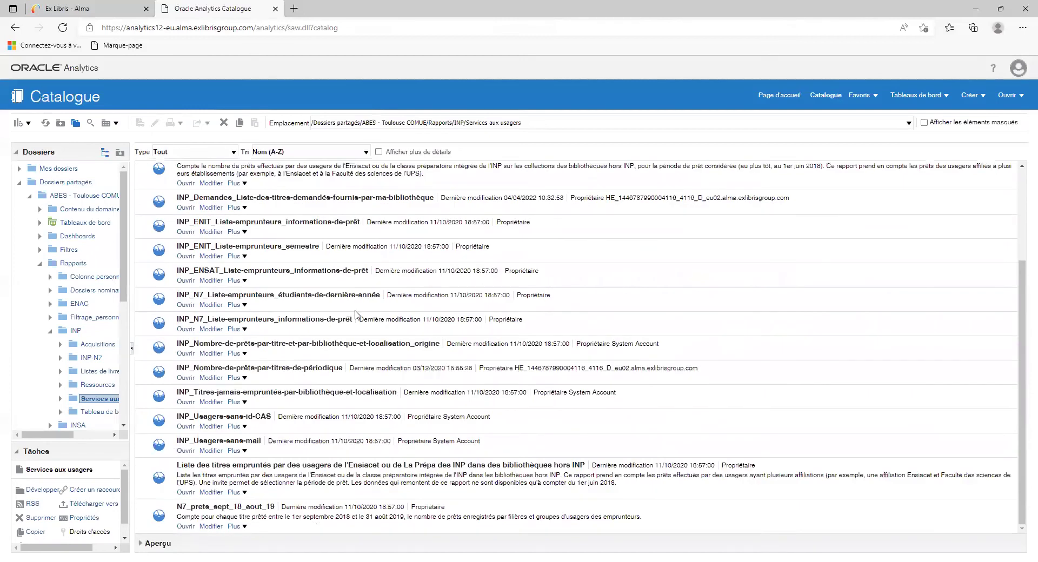
{"action": "scroll", "coordinate": [350, 300], "scroll_direction": "up", "scroll_amount": 2}
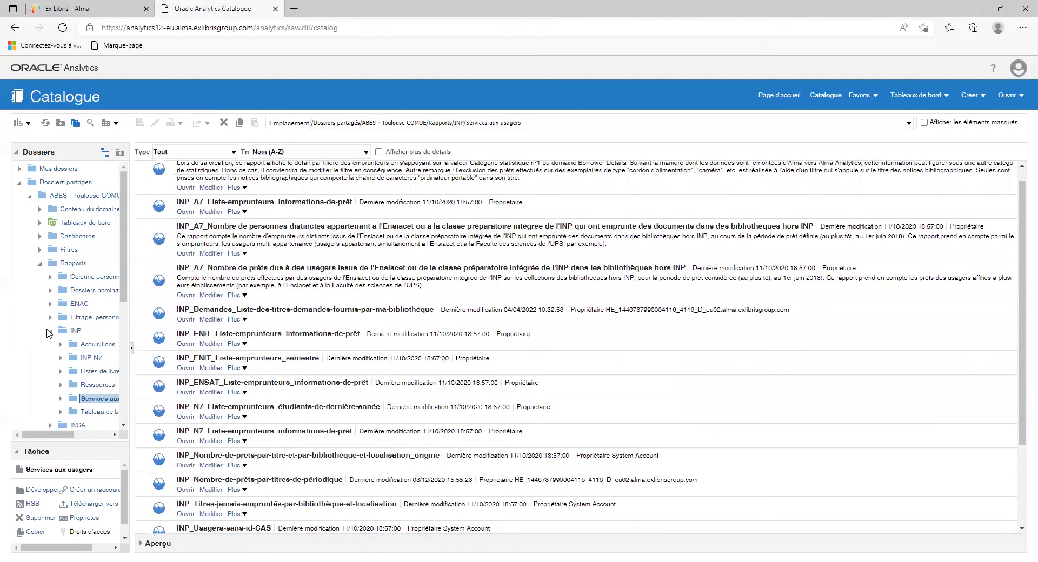
Collapse the INP folder in the folder tree and open the RESEAU folder.
{"action": "left_click", "coordinate": [50, 332]}
{"action": "scroll", "coordinate": [51, 336], "scroll_direction": "down", "scroll_amount": 3}
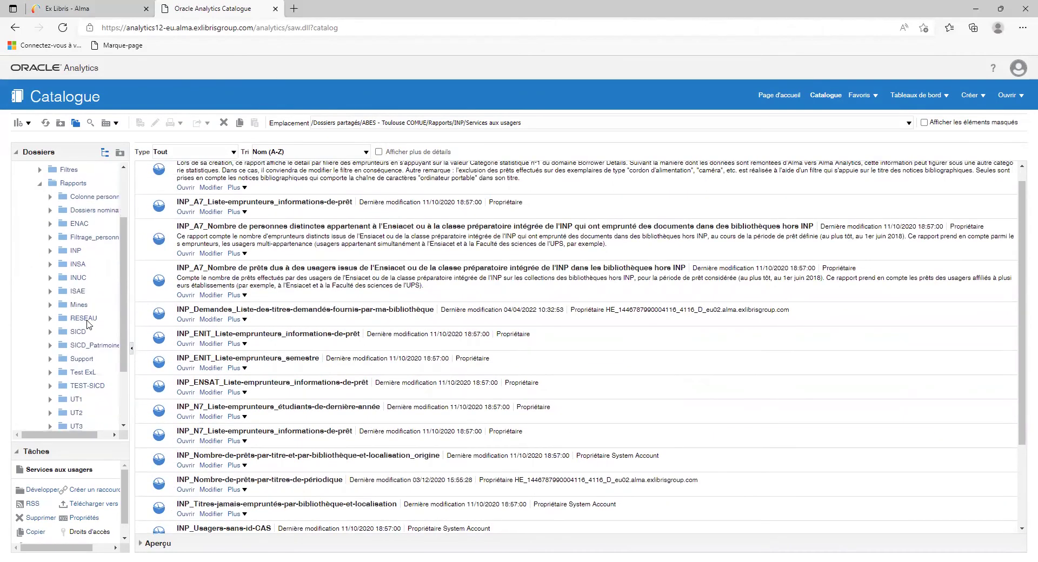
{"action": "left_click", "coordinate": [98, 321]}
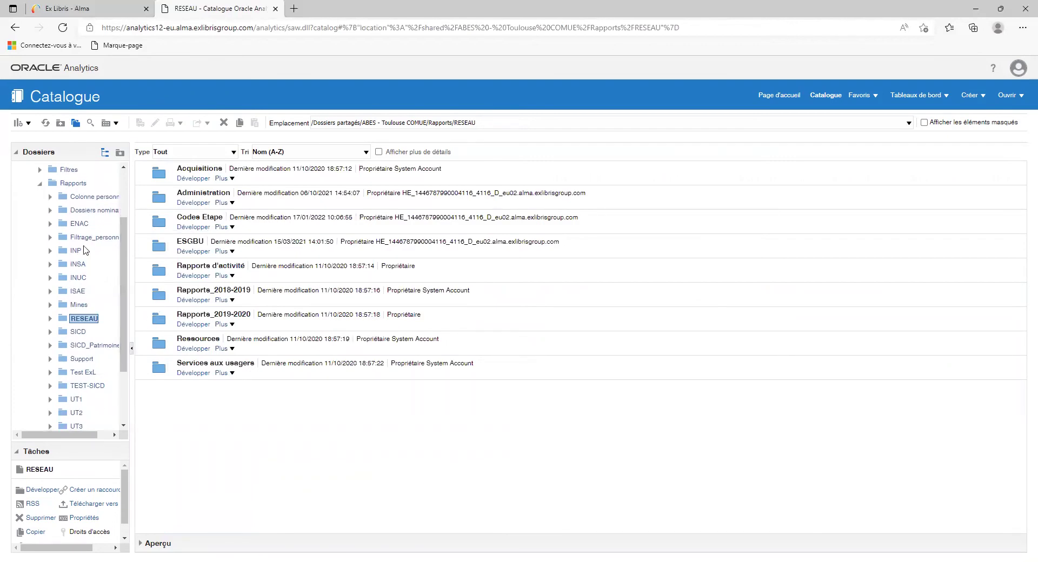
Return to the Rapports folder, look through its subfolders and select TEST-SICD.
{"action": "scroll", "coordinate": [64, 246], "scroll_direction": "up", "scroll_amount": 2}
{"action": "left_click", "coordinate": [72, 224]}
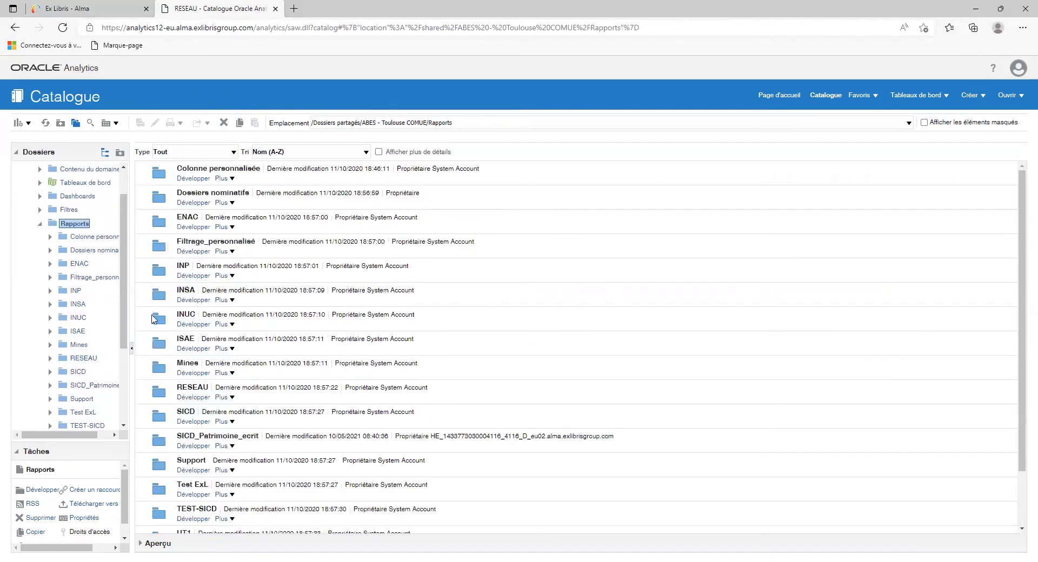
{"action": "scroll", "coordinate": [251, 350], "scroll_direction": "down", "scroll_amount": 2}
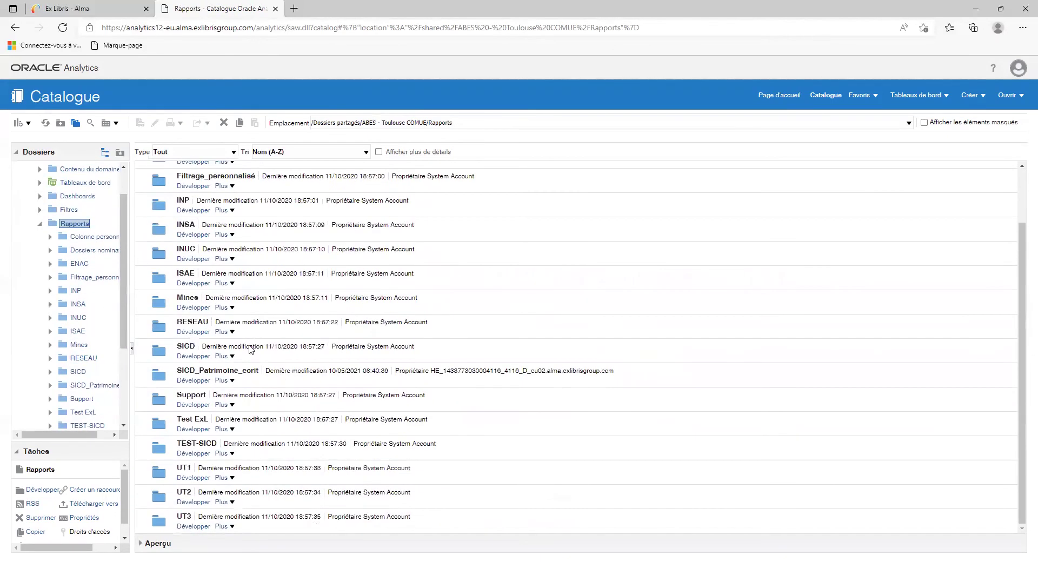
{"action": "left_click", "coordinate": [204, 444]}
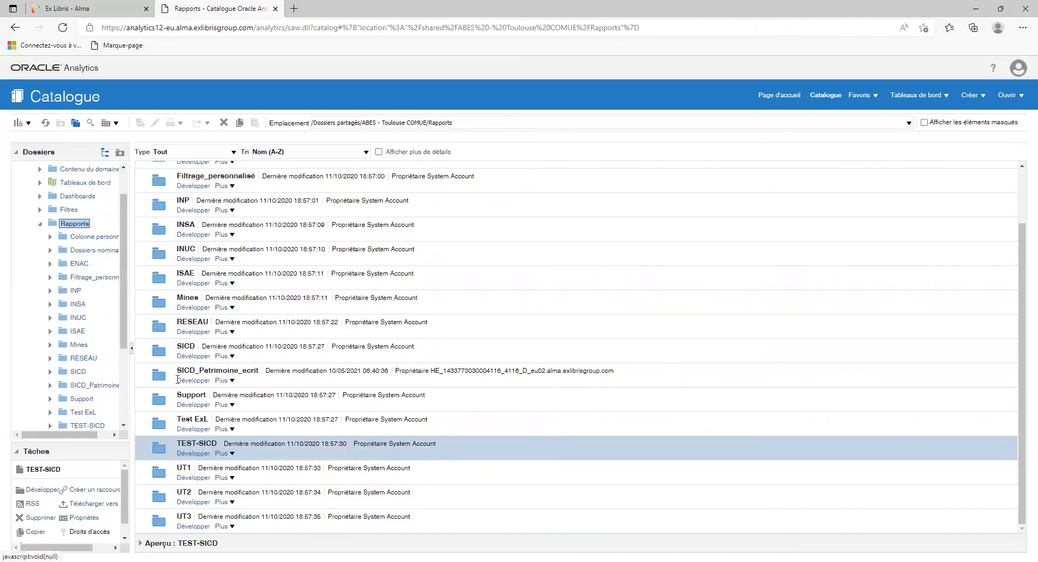
{"action": "scroll", "coordinate": [125, 260], "scroll_direction": "up", "scroll_amount": 2}
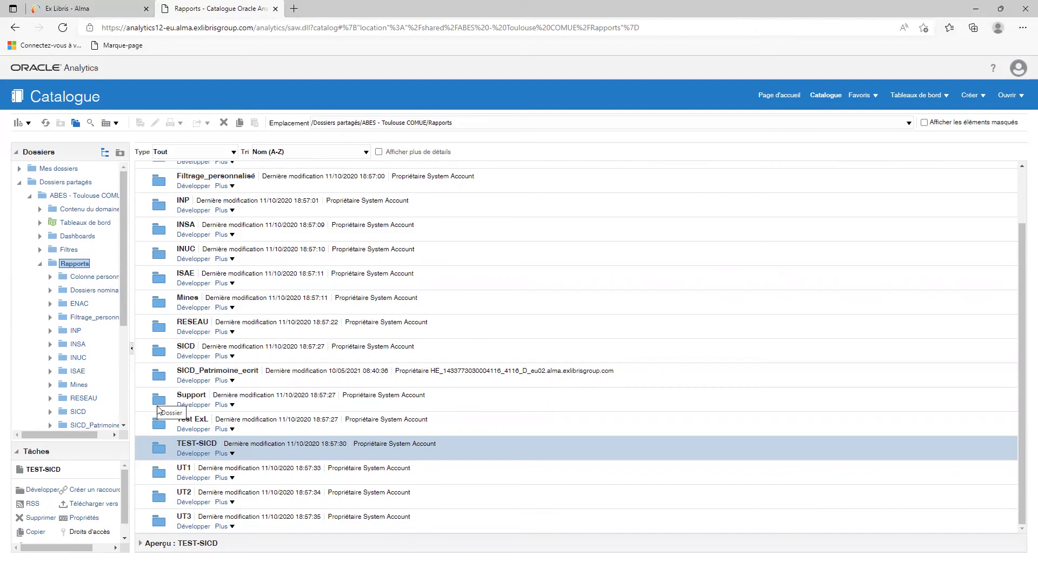
Open the TEST-SICD folder, sort its contents by last modification in descending order and look through the analyses.
{"action": "left_click", "coordinate": [188, 454]}
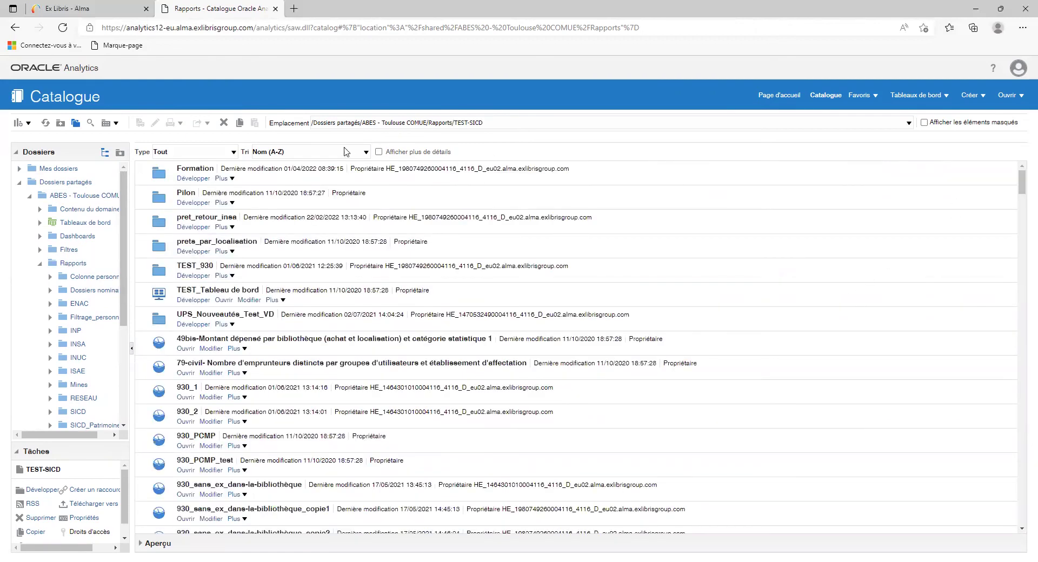
{"action": "left_click", "coordinate": [311, 152]}
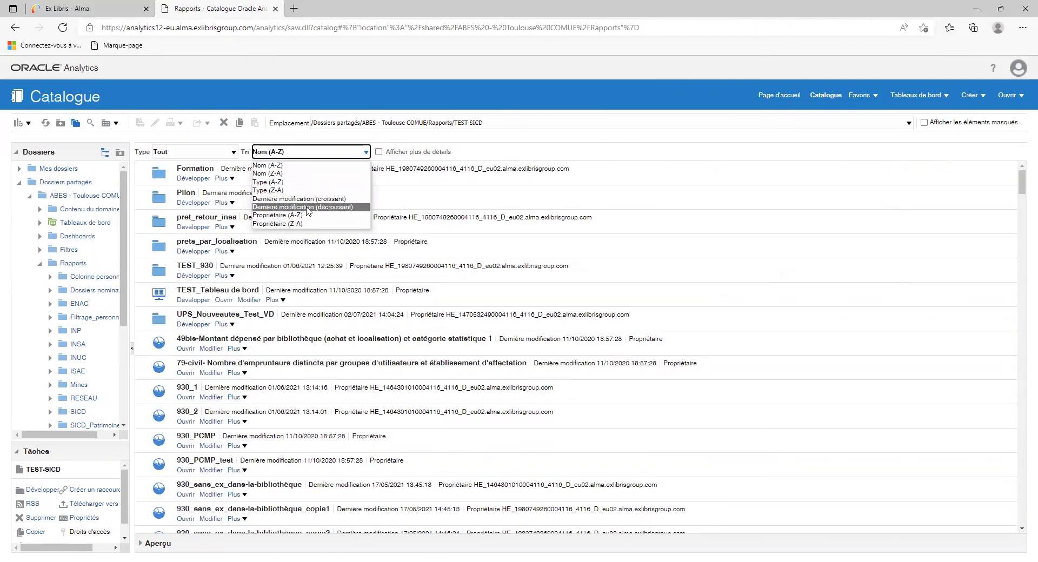
{"action": "left_click", "coordinate": [308, 207]}
{"action": "left_click_drag", "start_coordinate": [1022, 182], "coordinate": [978, 506]}
{"action": "left_click_drag", "start_coordinate": [977, 404], "coordinate": [972, 168]}
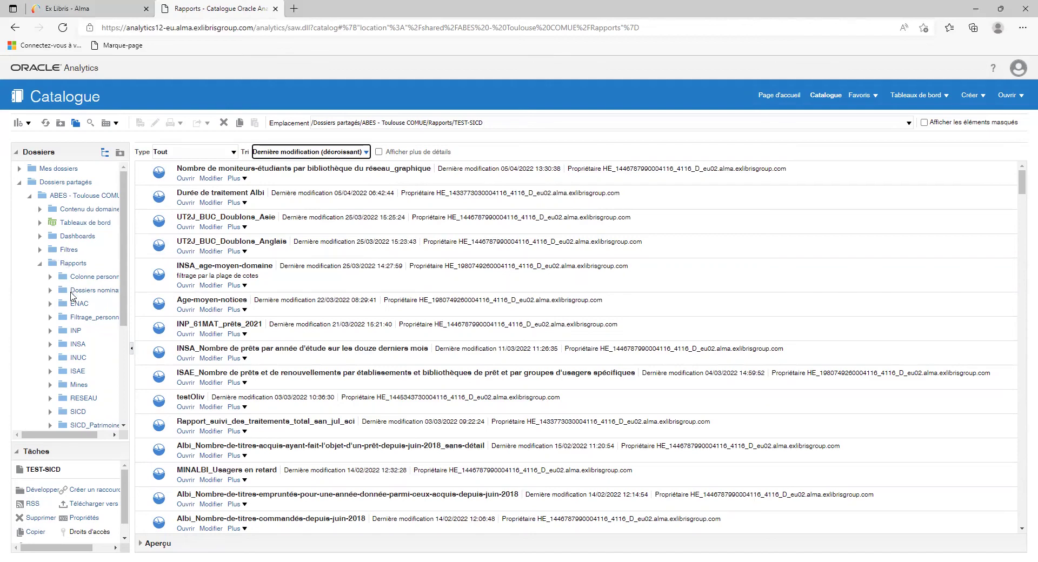
Return to the Rapports folder, open Filtrage_personnalisé and select the loan date filters for Aujourd'hui and Le mois dernier in turn.
{"action": "left_click_drag", "start_coordinate": [124, 286], "coordinate": [125, 338]}
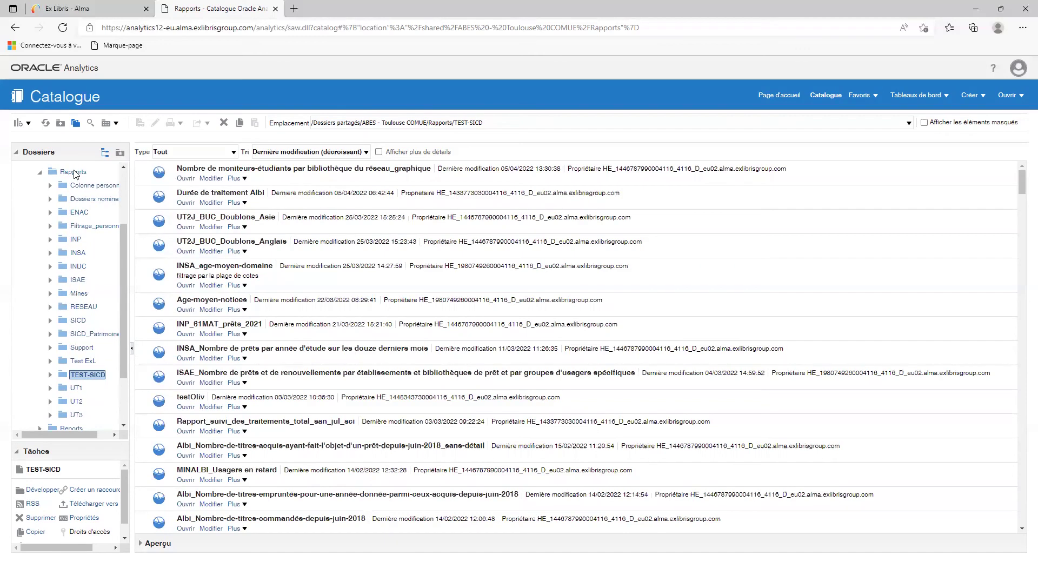
{"action": "scroll", "coordinate": [82, 221], "scroll_direction": "up", "scroll_amount": 3}
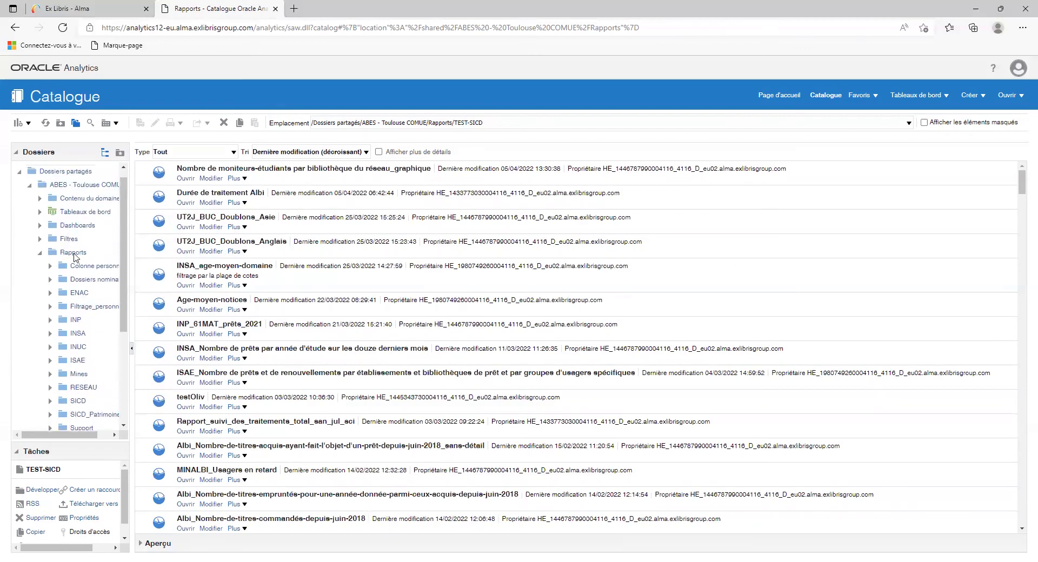
{"action": "left_click", "coordinate": [74, 253]}
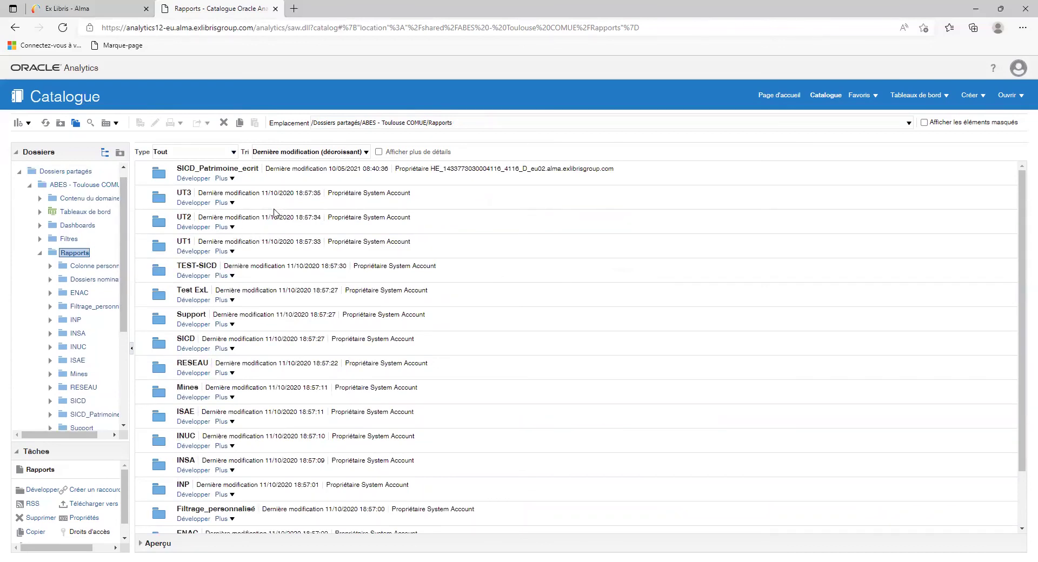
{"action": "scroll", "coordinate": [273, 214], "scroll_direction": "down", "scroll_amount": 1}
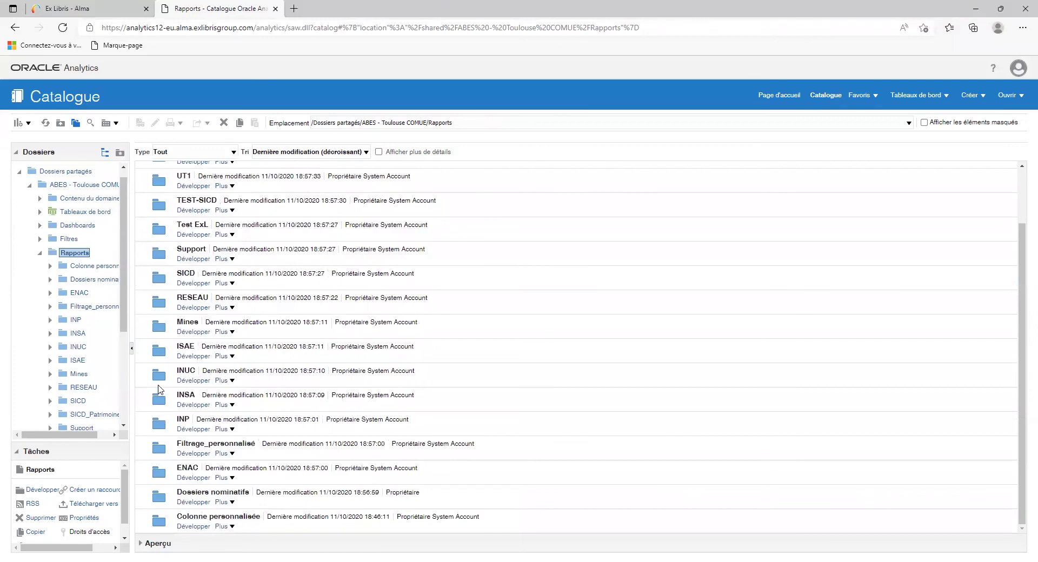
{"action": "left_click", "coordinate": [194, 454]}
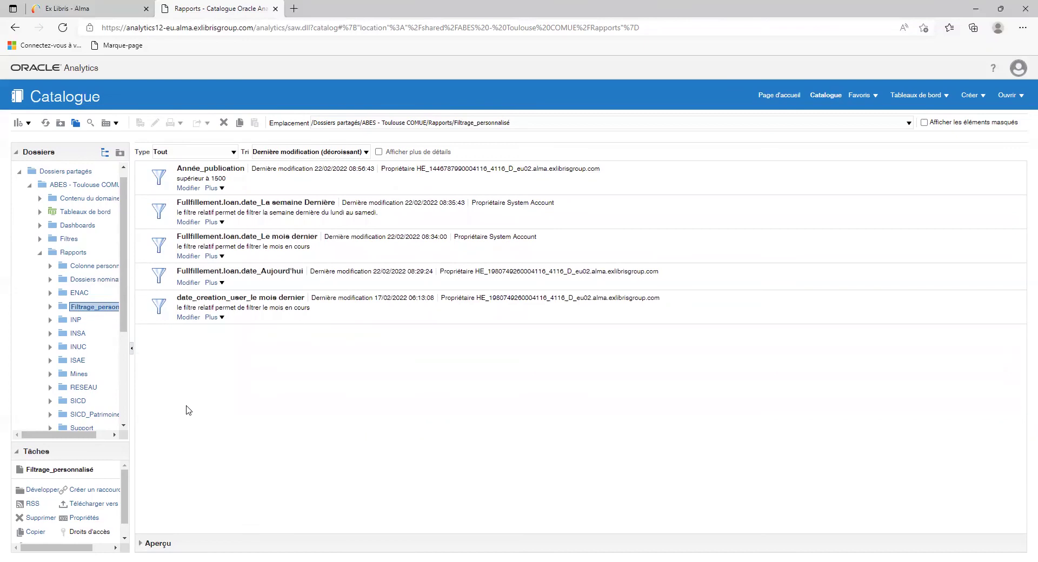
{"action": "left_click", "coordinate": [256, 276]}
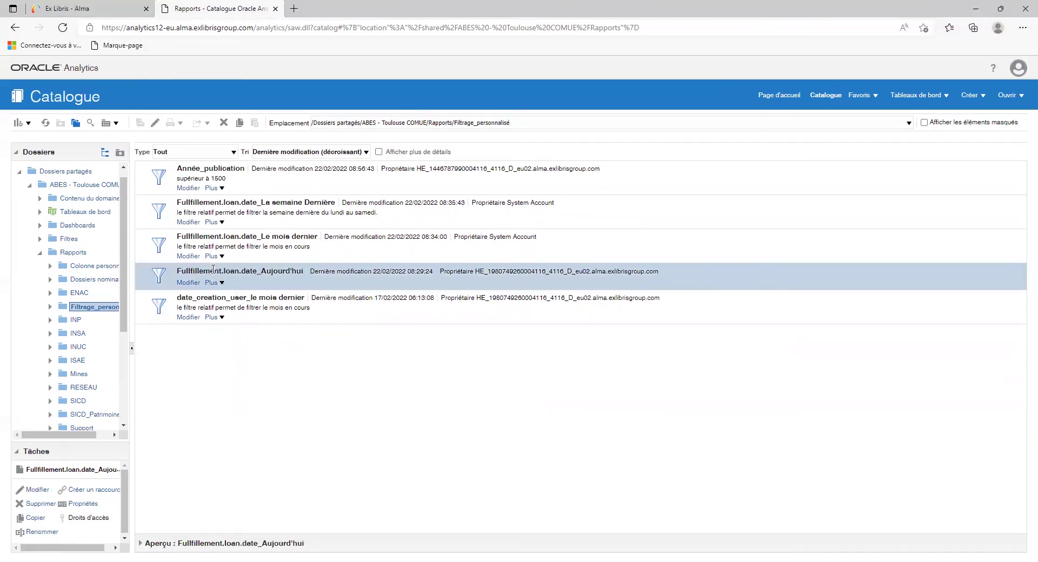
{"action": "left_click", "coordinate": [236, 237]}
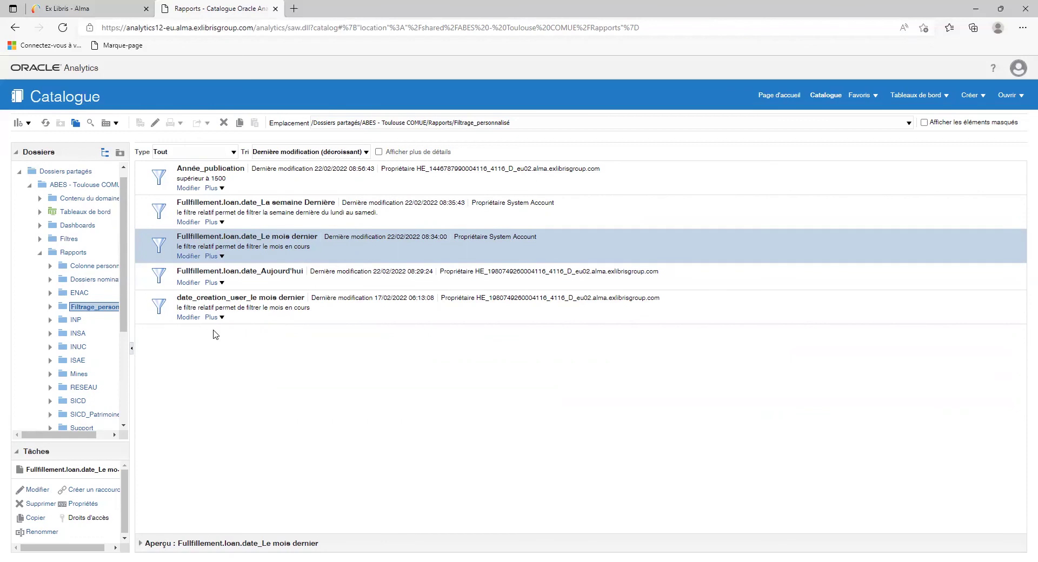
Return to Rapports, open the Colonne personnalisée folder and select the PPN (998) and Date de publication (millésime) columns in turn.
{"action": "left_click", "coordinate": [70, 253]}
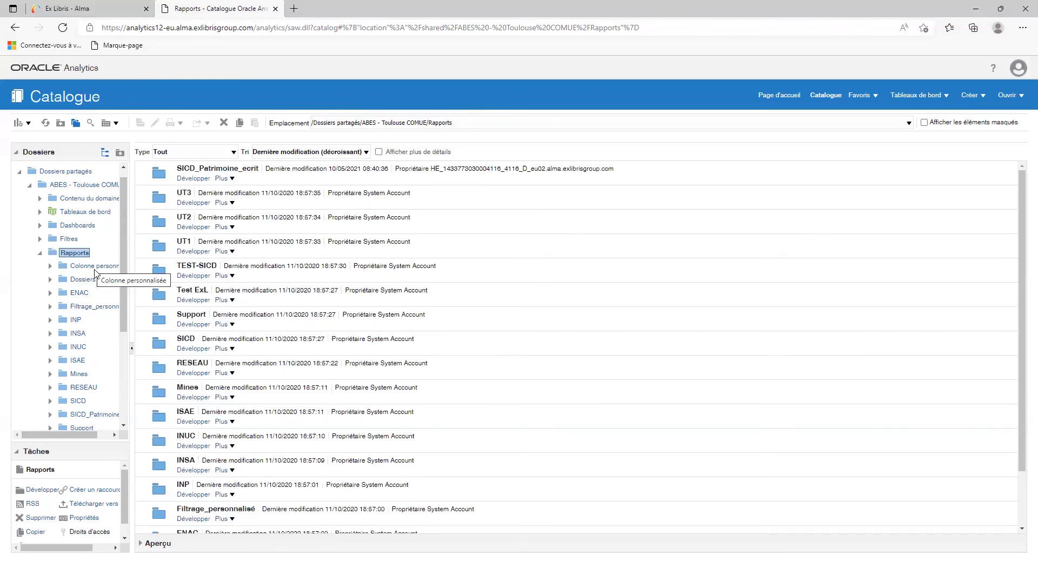
{"action": "scroll", "coordinate": [283, 351], "scroll_direction": "down", "scroll_amount": 3}
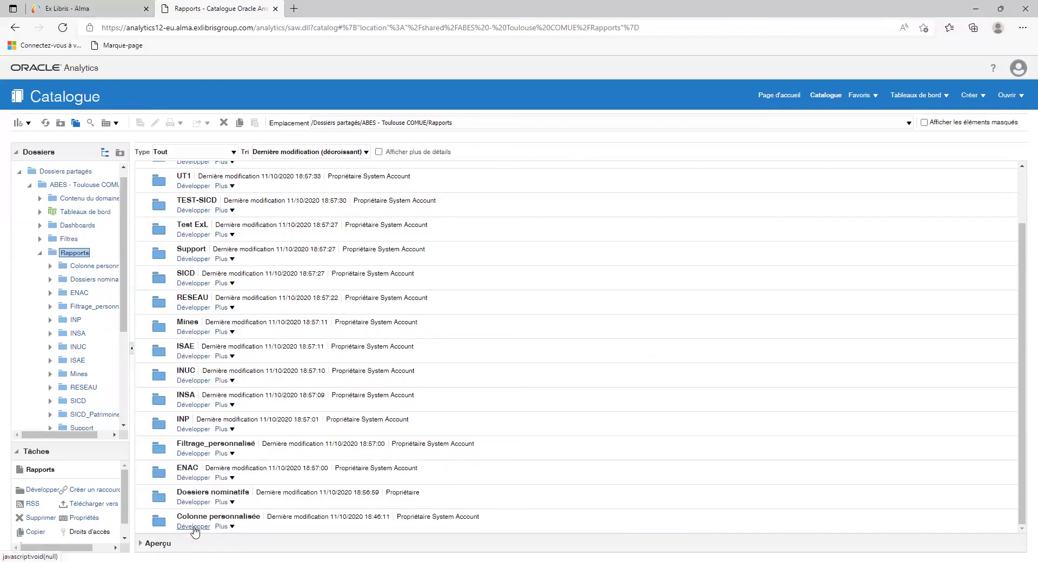
{"action": "left_click", "coordinate": [194, 527]}
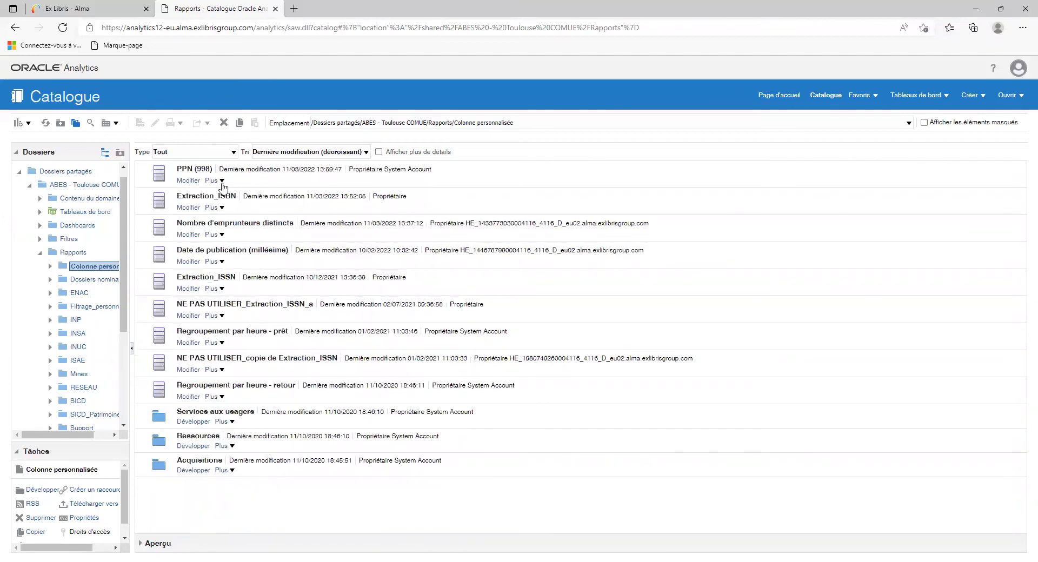
{"action": "left_click", "coordinate": [195, 170]}
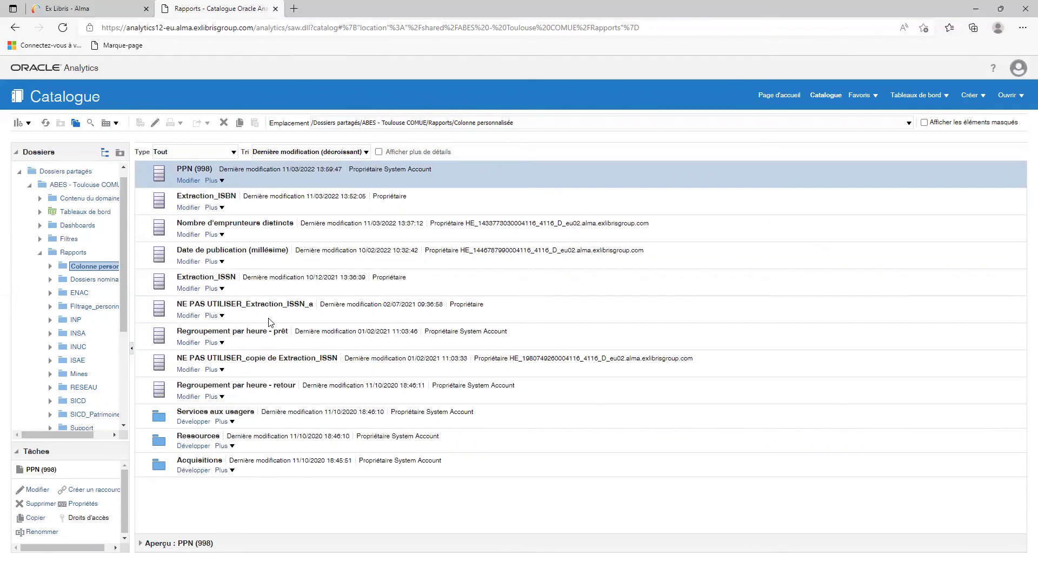
{"action": "left_click", "coordinate": [236, 265]}
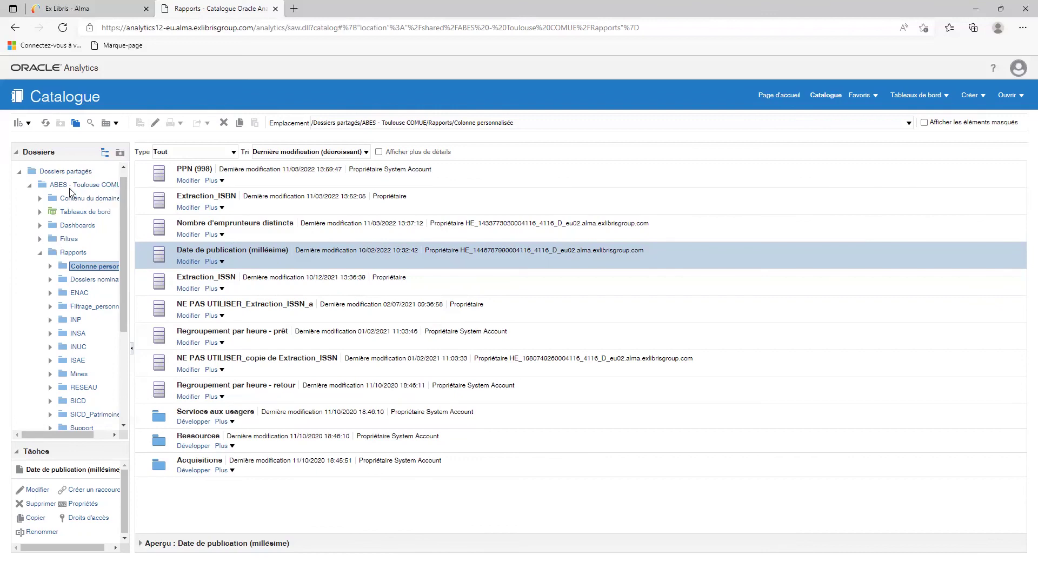
Open Mes dossiers, and collapse and re-expand the Rapports folder in the folder tree.
{"action": "scroll", "coordinate": [64, 238], "scroll_direction": "up", "scroll_amount": 1}
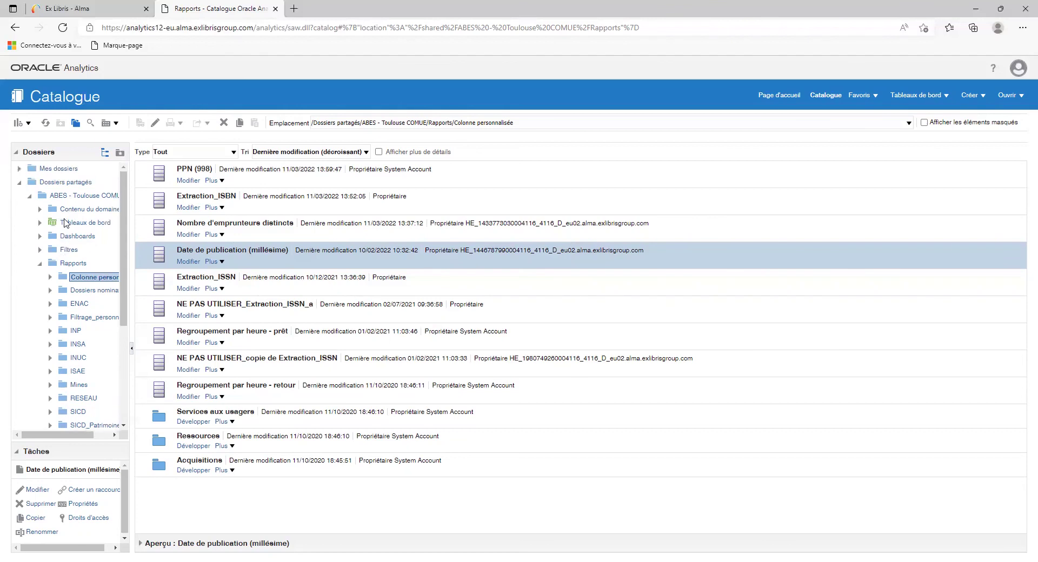
{"action": "left_click", "coordinate": [59, 170]}
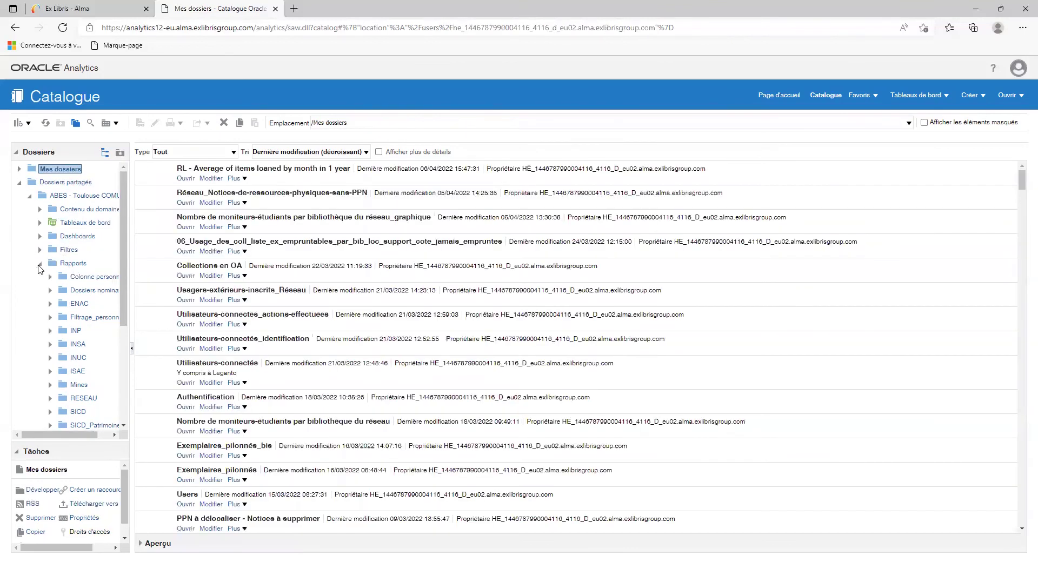
{"action": "left_click", "coordinate": [40, 264]}
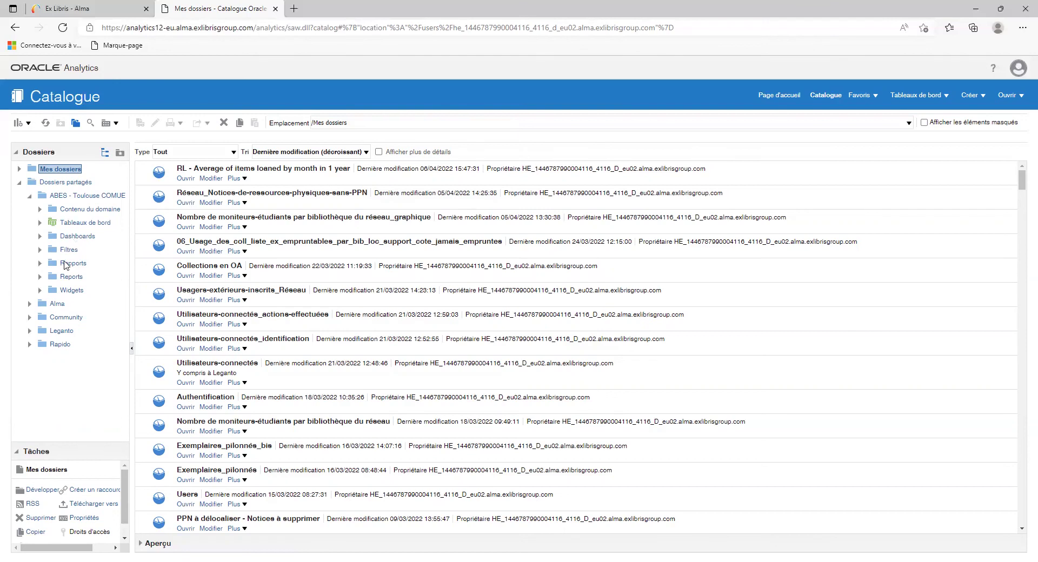
{"action": "left_click", "coordinate": [42, 264]}
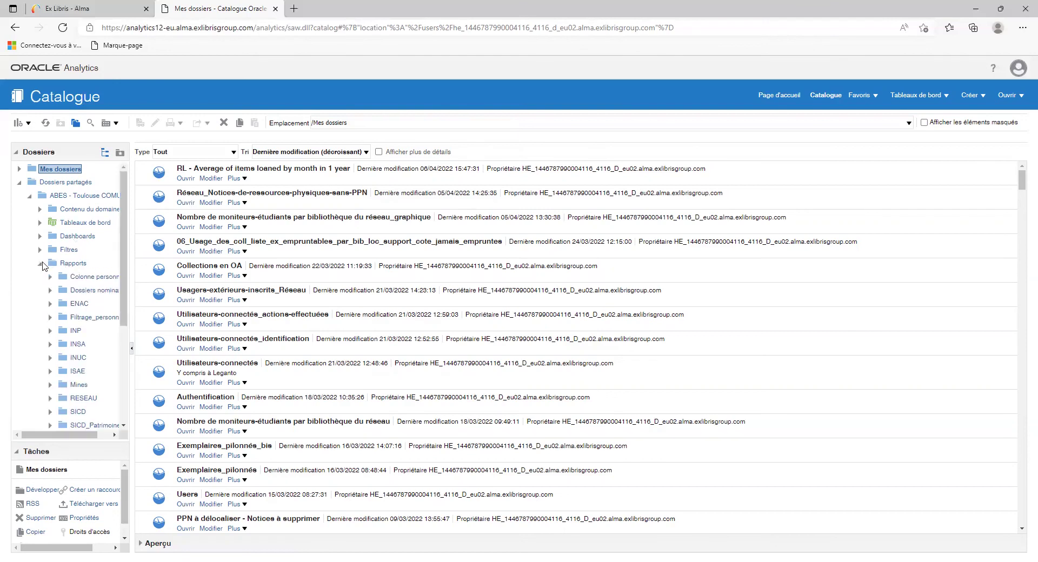
Open the Acquisitions folder under ENAC and copy the analysis ENAC_Nouveautés_ portfolios activés.
{"action": "left_click", "coordinate": [50, 304]}
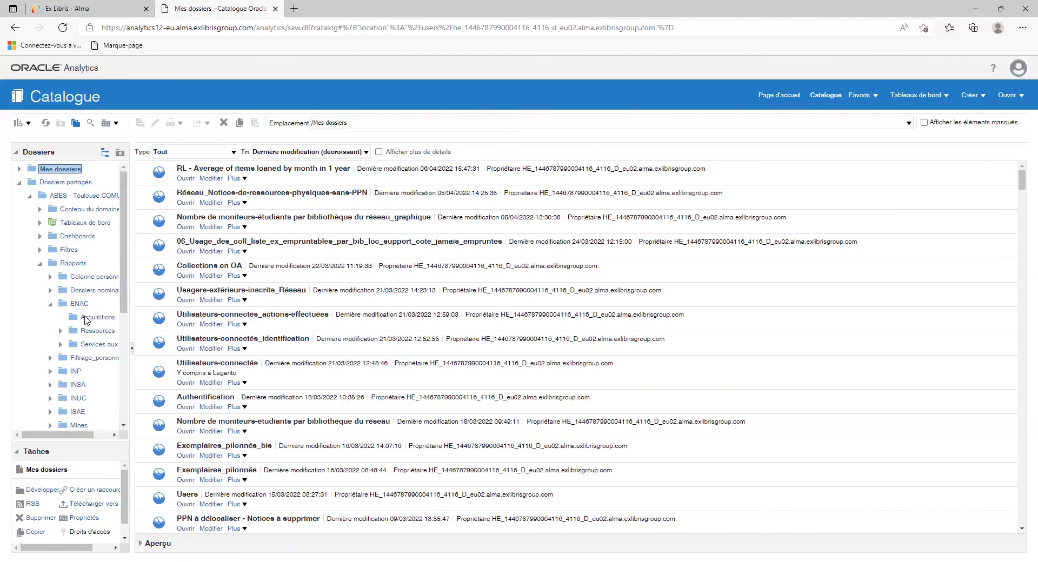
{"action": "left_click", "coordinate": [89, 317]}
{"action": "left_click", "coordinate": [212, 215]}
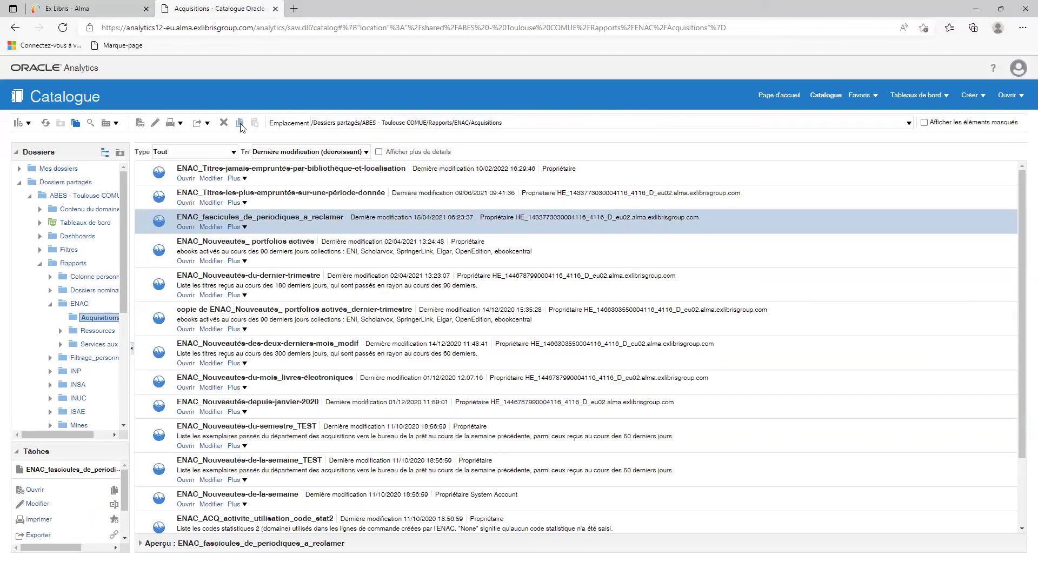
{"action": "left_click", "coordinate": [214, 246]}
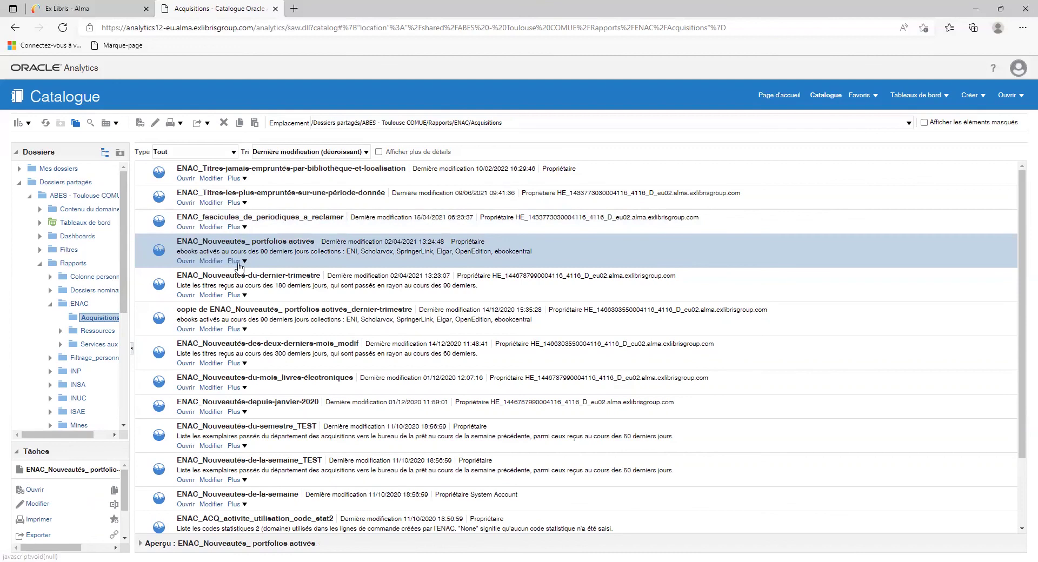
{"action": "left_click", "coordinate": [236, 262]}
{"action": "left_click", "coordinate": [258, 356]}
Collapse the ENAC and Rapports folders in the folder tree.
{"action": "left_click", "coordinate": [50, 304]}
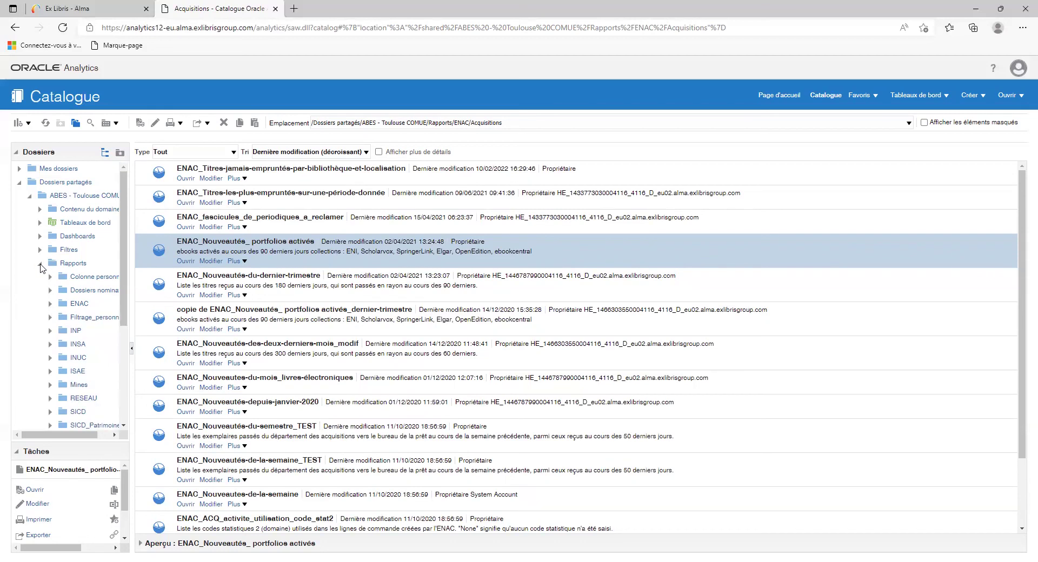
{"action": "left_click", "coordinate": [41, 264]}
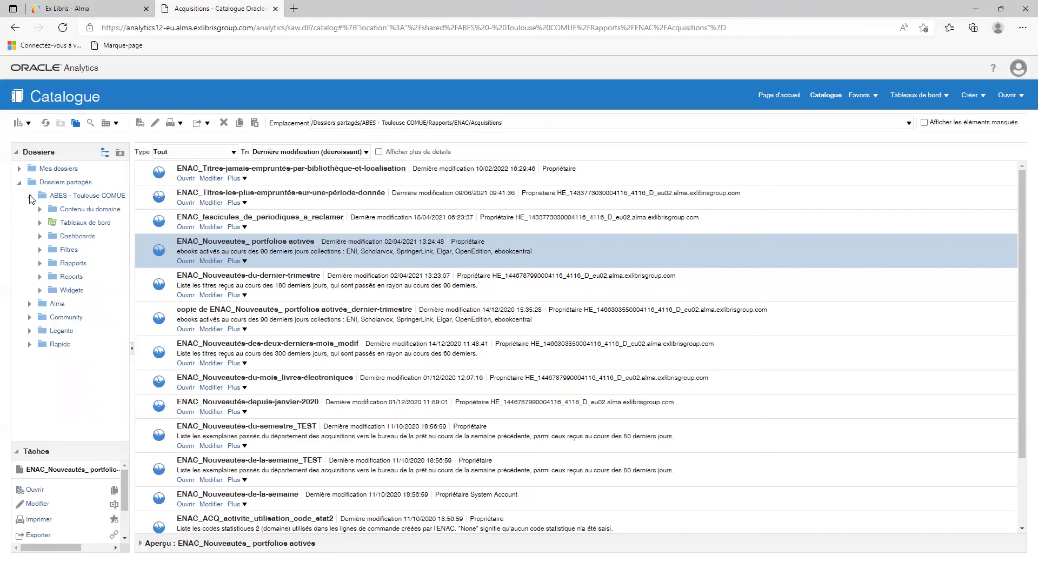